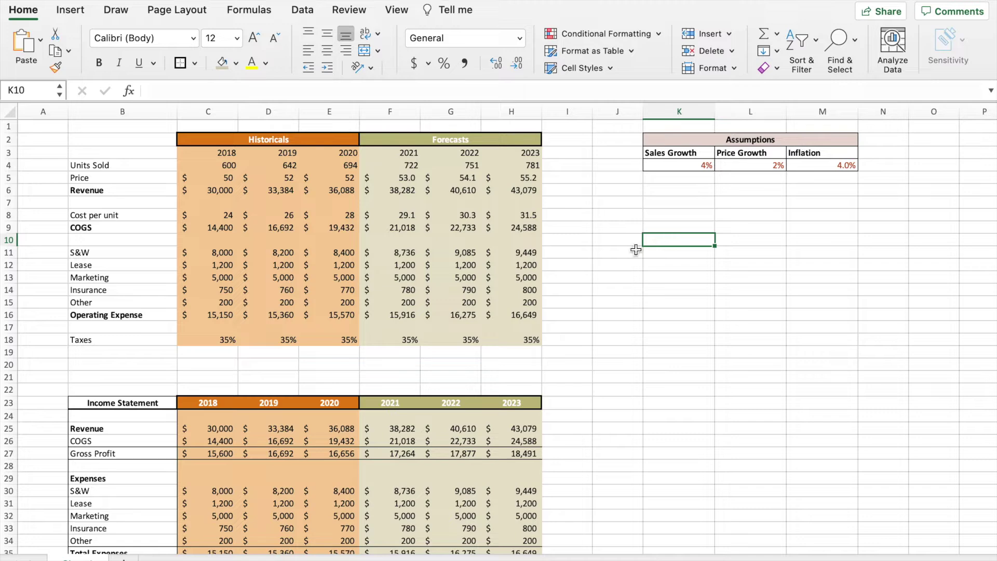
# Review the 2018–2020 historical and 2021–2023 forecast figures in the income statement.
pyautogui.scroll(-3, 500, 391)
pyautogui.scroll(-1, 500, 390)
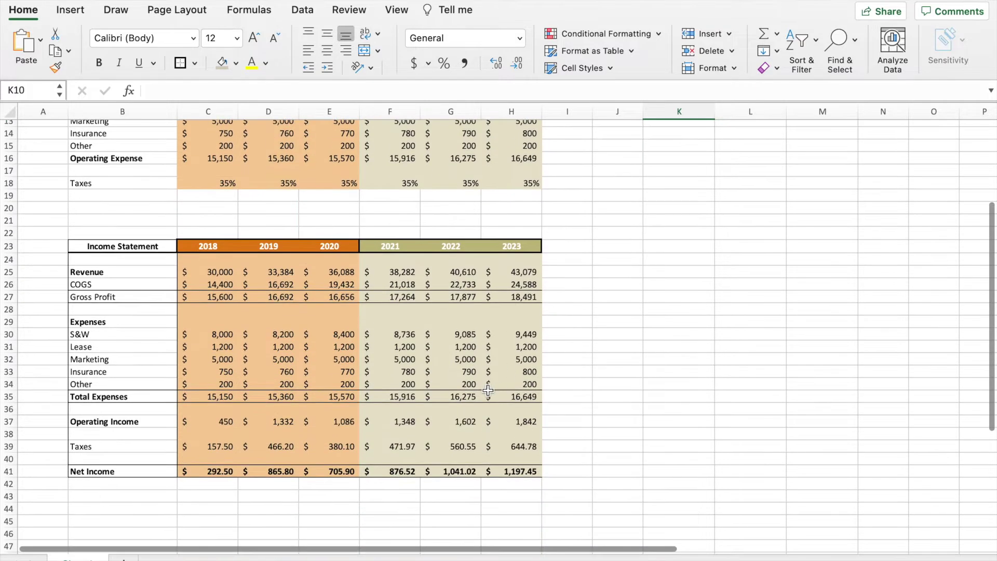
pyautogui.moveTo(210, 259); pyautogui.dragTo(334, 477)
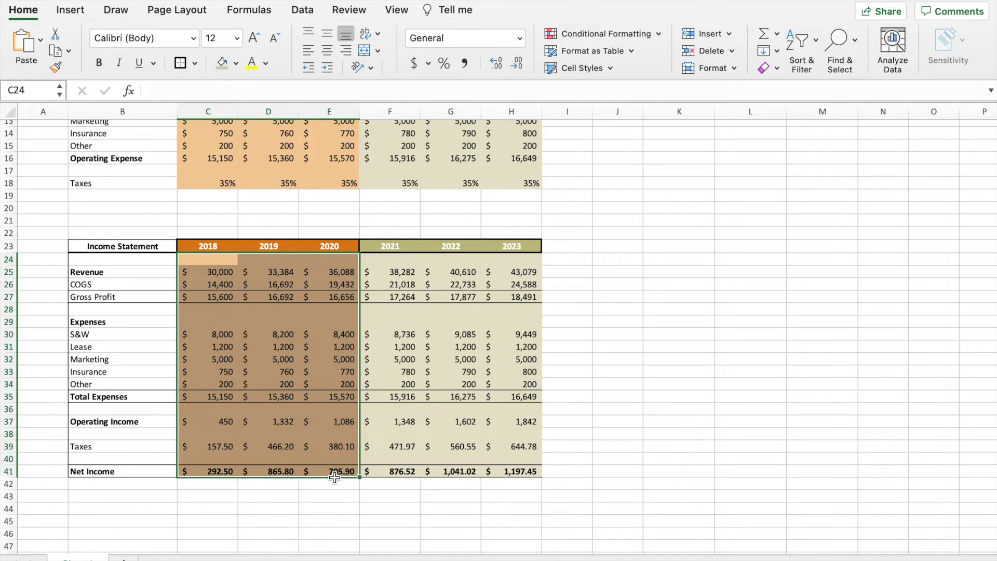
pyautogui.click(401, 263)
pyautogui.moveTo(401, 263)
pyautogui.mouseDown()
pyautogui.moveTo(514, 372)
pyautogui.moveTo(517, 473)
pyautogui.mouseUp()
pyautogui.scroll(3, 594, 340)
pyautogui.scroll(1, 594, 340)
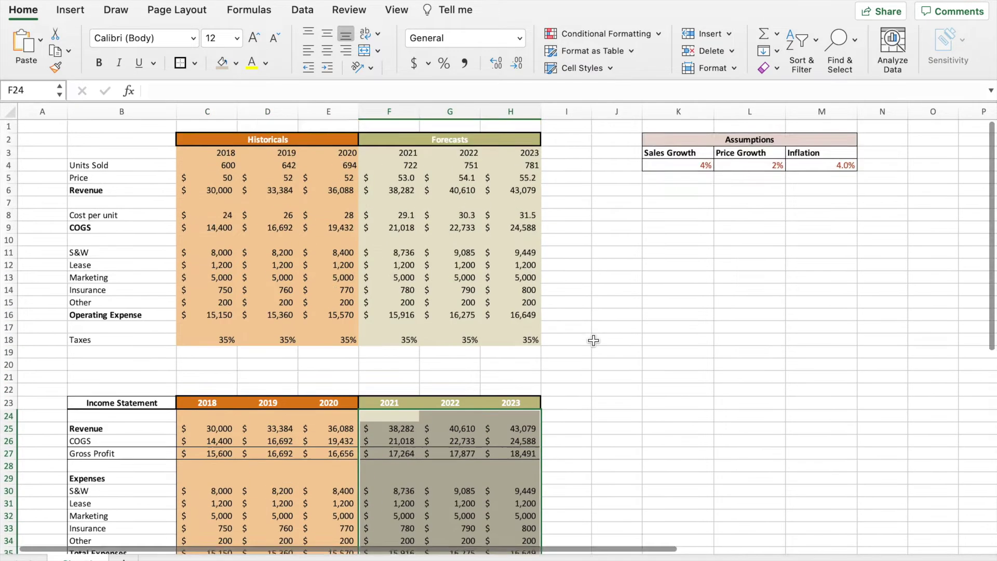
# Set the assumptions to 3% sales growth, 3% price growth and 5% inflation, and check the forecast net income for 2021–2023.
pyautogui.click(688, 165)
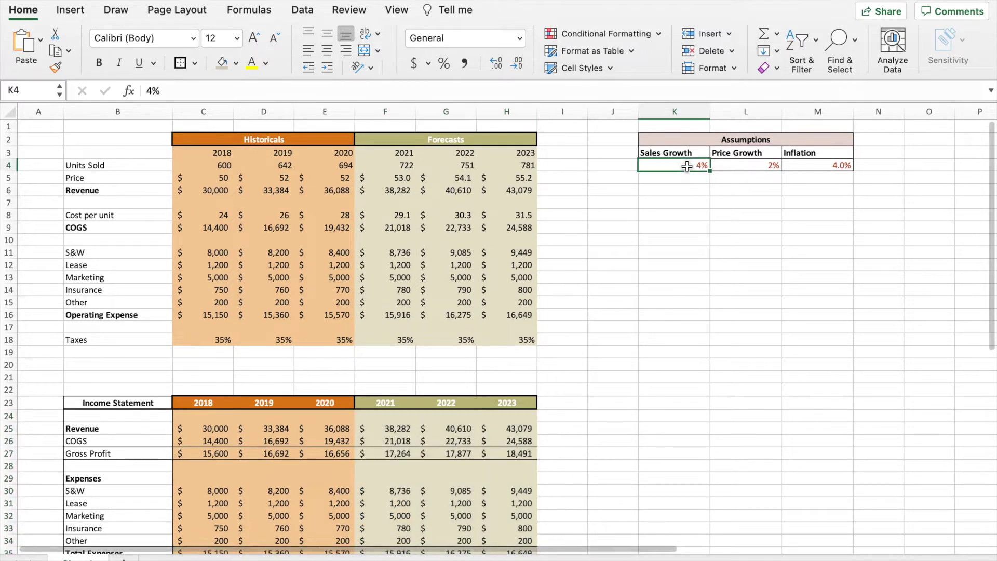
pyautogui.write('3')
pyautogui.press('Tab')
pyautogui.write('3')
pyautogui.press('Tab')
pyautogui.write('5')
pyautogui.press('Return')
pyautogui.scroll(-4, 662, 293)
pyautogui.moveTo(404, 489); pyautogui.dragTo(526, 493)
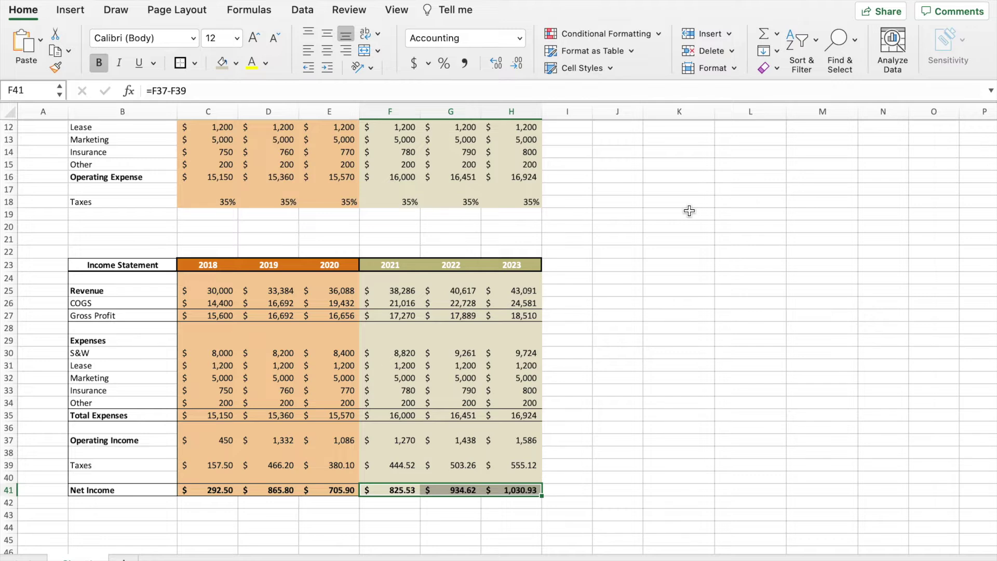
pyautogui.scroll(3, 690, 210)
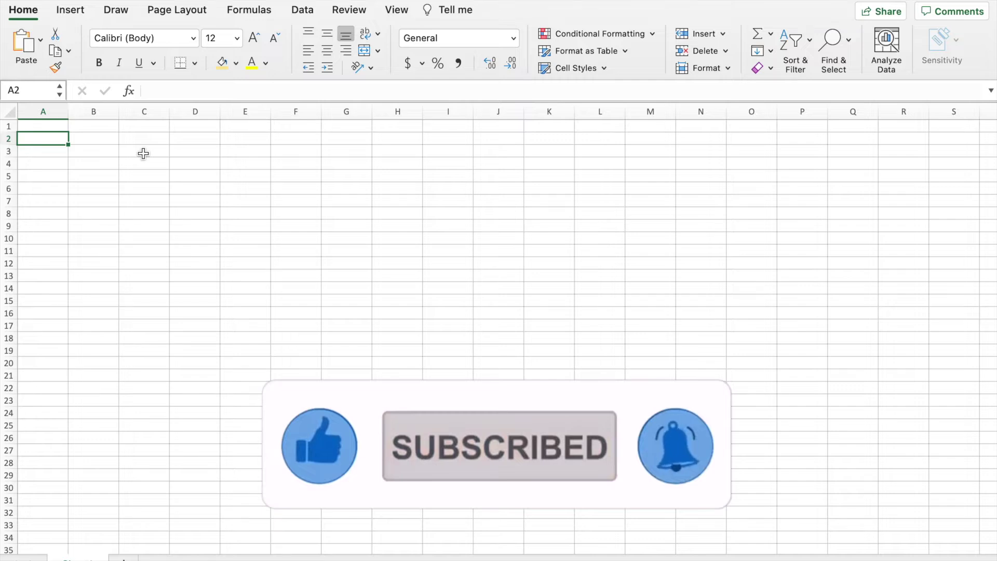
# On the blank sheet, merge and center cells C3:E3 and enter the heading "Histroicals".
pyautogui.moveTo(143, 154); pyautogui.dragTo(229, 154)
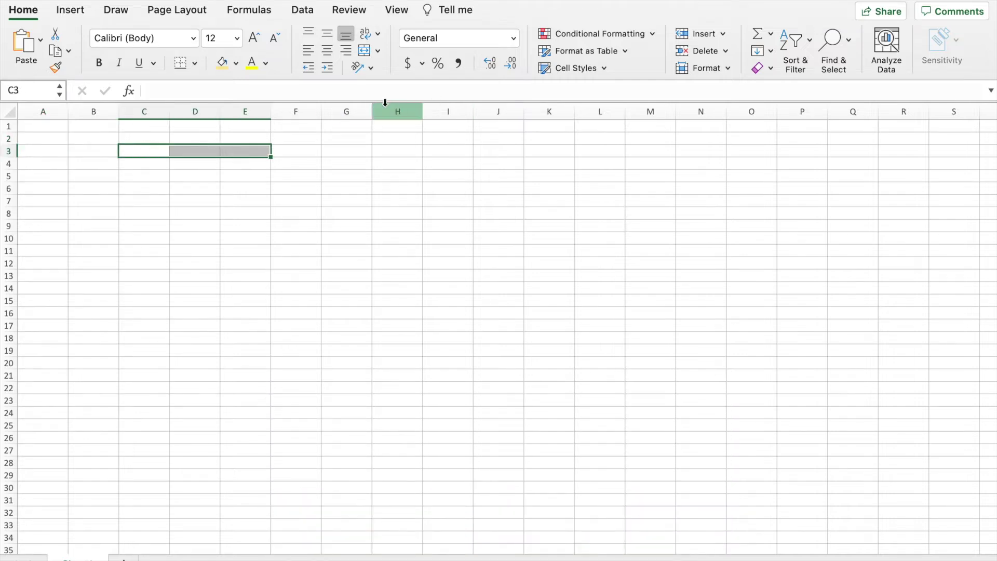
pyautogui.click(365, 51)
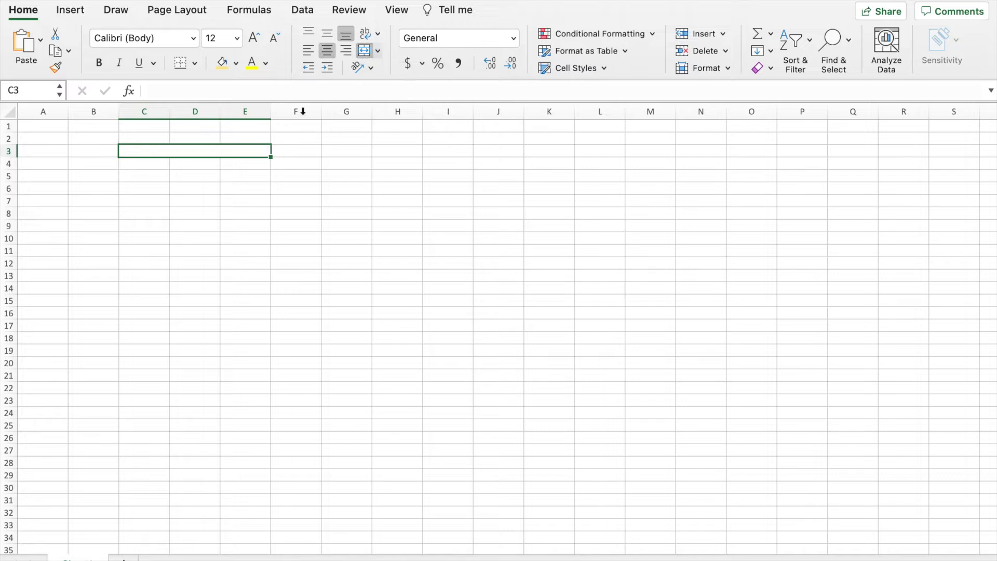
pyautogui.write('Histroicals')
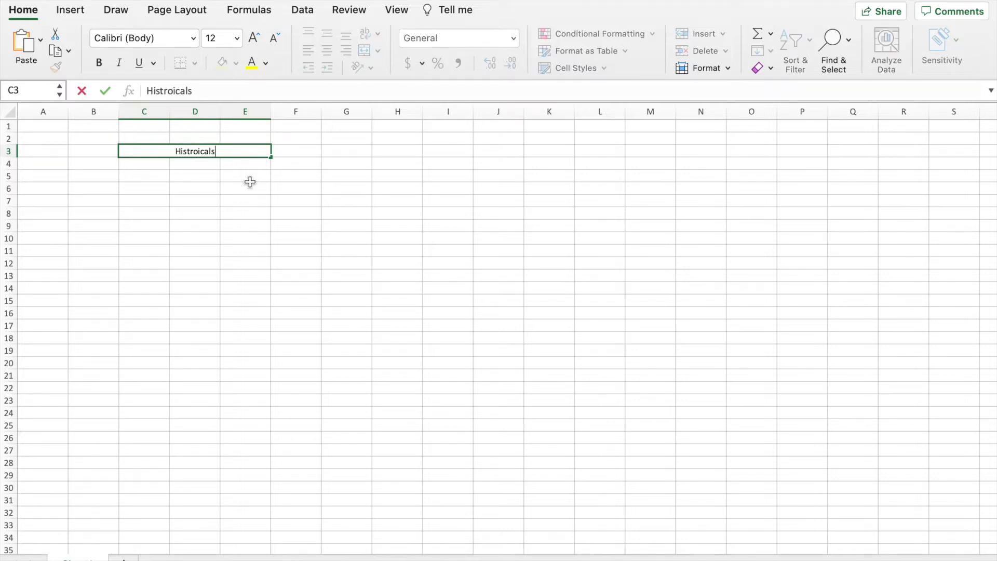
pyautogui.press('Return')
# Enter the years 2018, 2019 and 2020 in cells C4 to E4 under the heading.
pyautogui.write('2018')
pyautogui.press('Tab')
pyautogui.write('201')
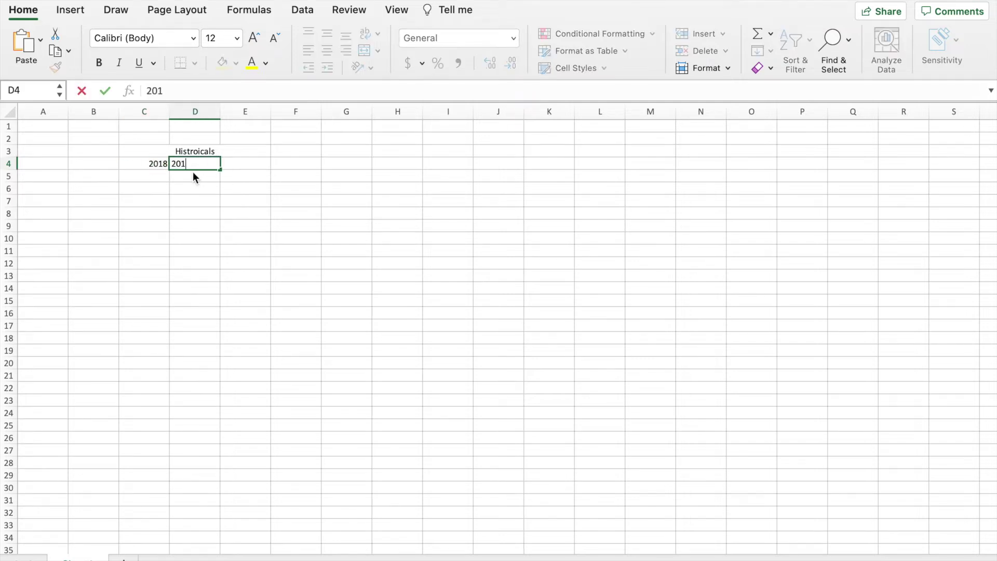
pyautogui.write('9')
pyautogui.press('Tab')
pyautogui.write('2020')
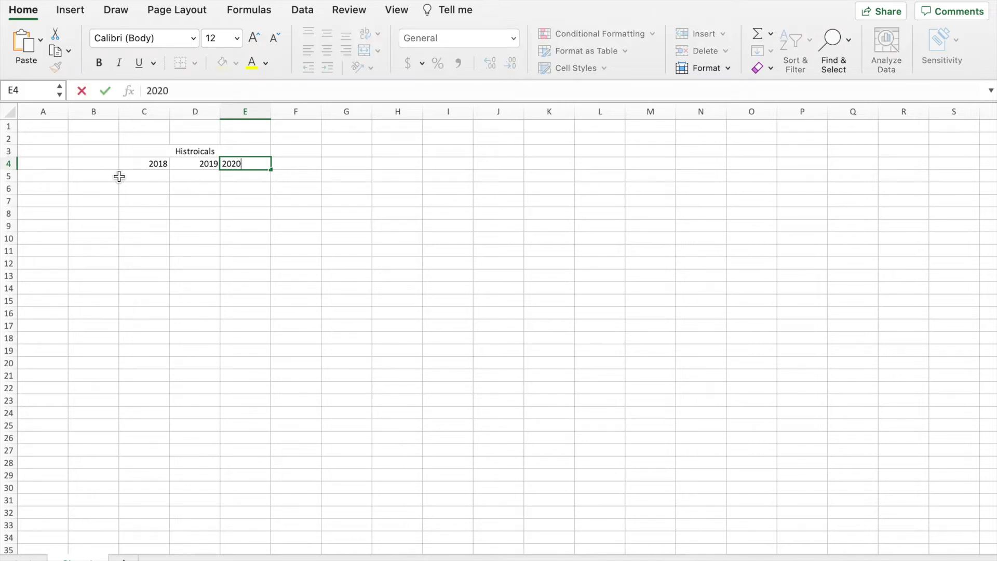
# Label cells B5 to B7 as Units sold, Price and Revenue, and make the Revenue label bold.
pyautogui.click(102, 179)
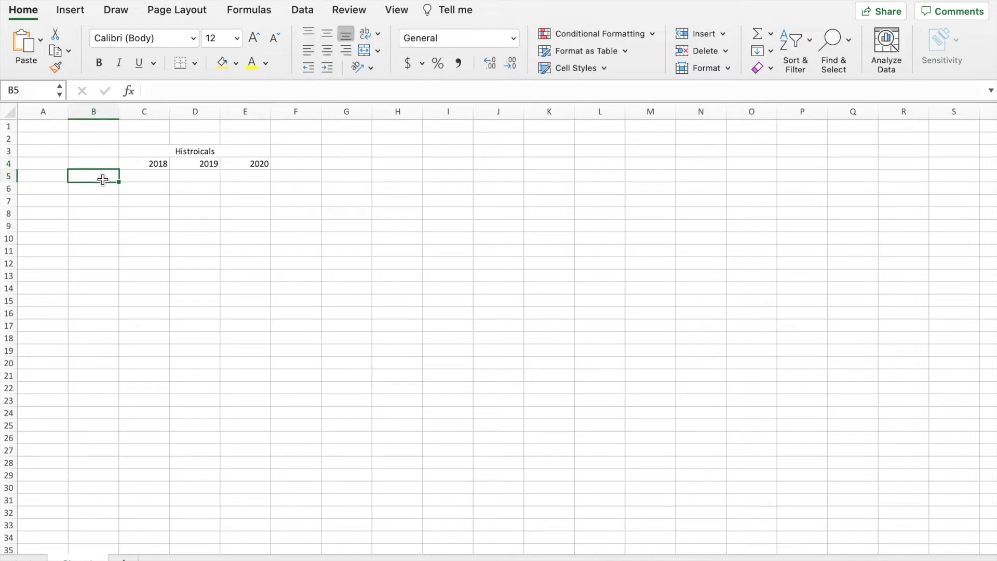
pyautogui.write('Units sold')
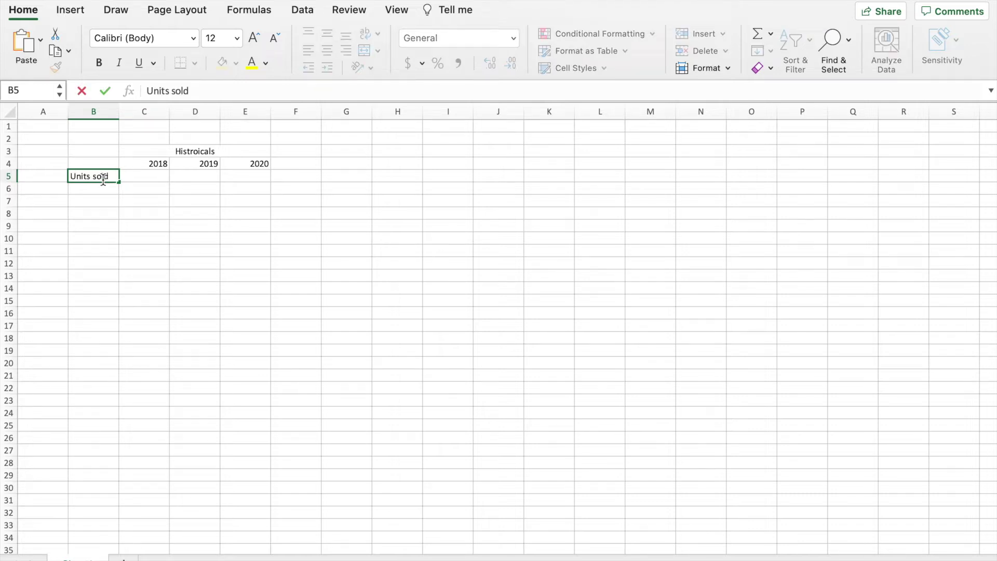
pyautogui.press('Return')
pyautogui.write('Price')
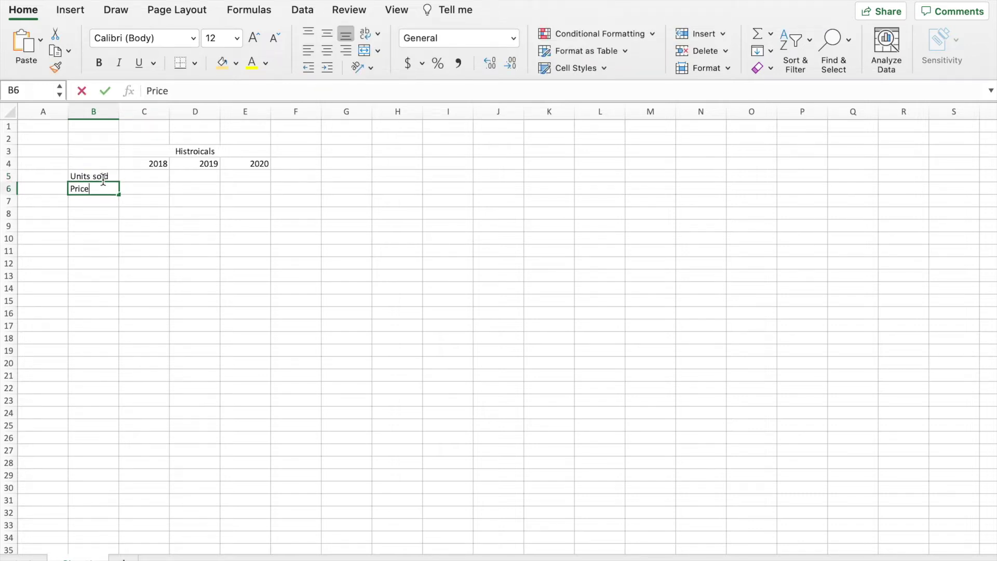
pyautogui.press('Return')
pyautogui.write('Revenue')
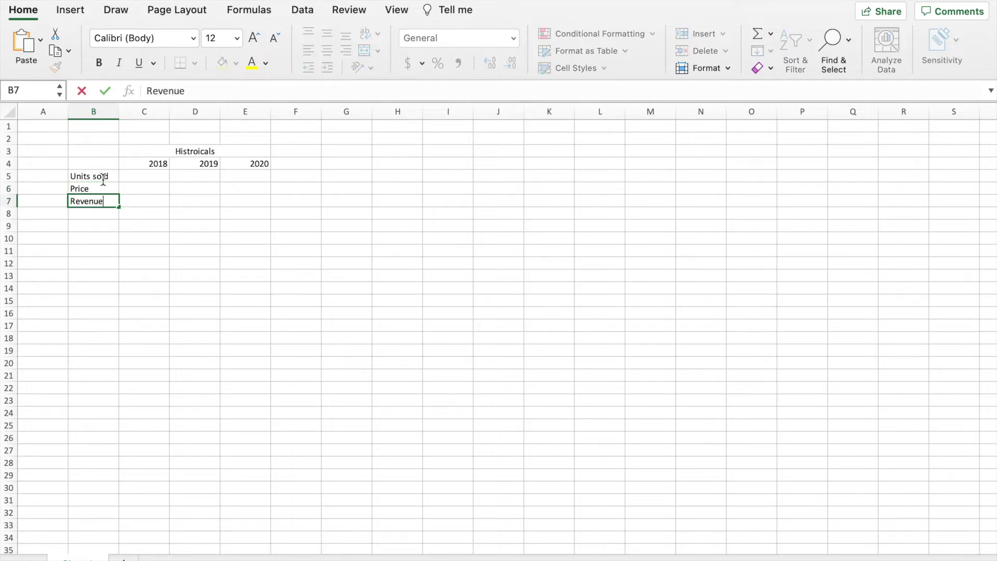
pyautogui.press('super+b')
pyautogui.press('Return')
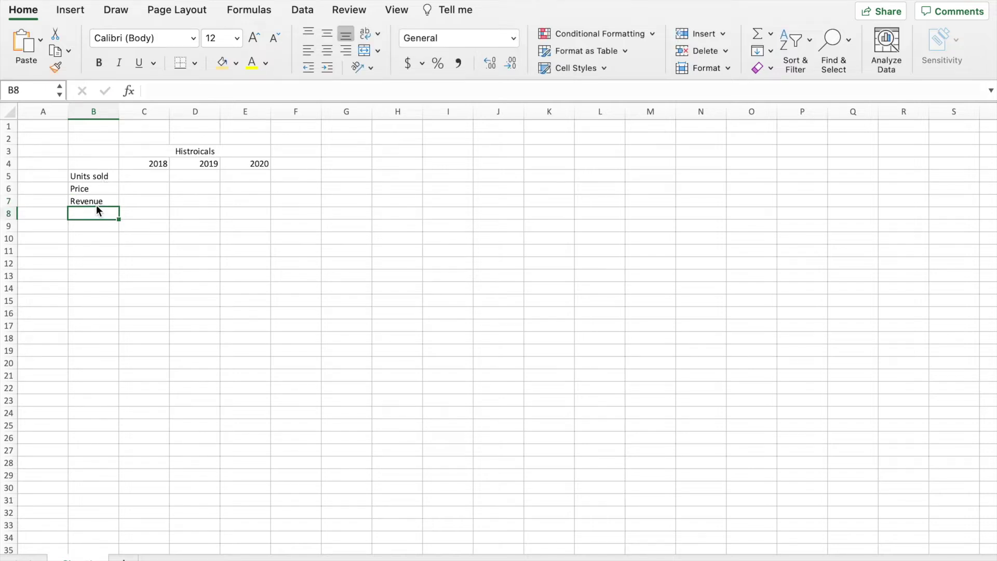
pyautogui.click(95, 201)
pyautogui.press('super+b')
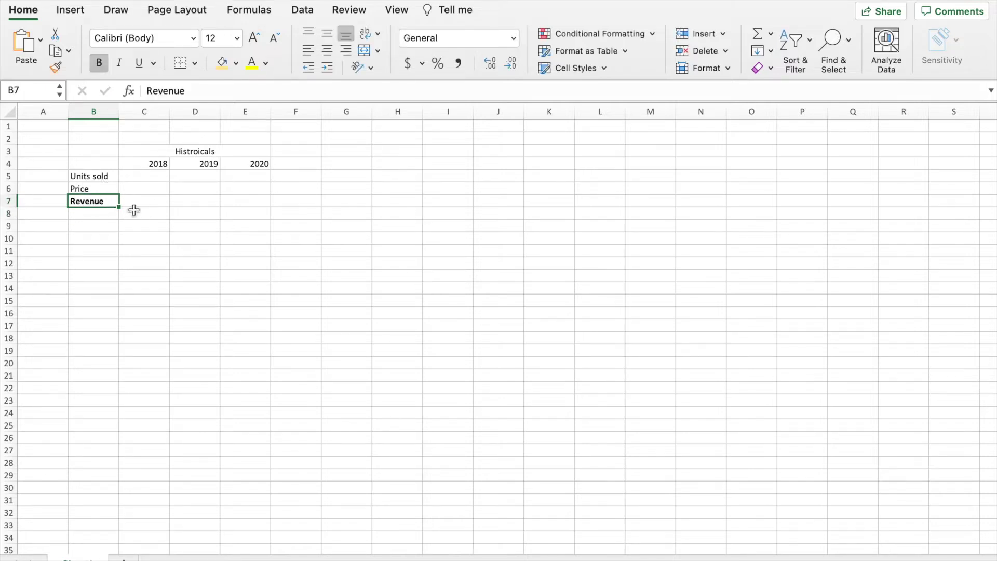
# Enter the 2018 figures in column C: 600 units sold and a price of 50.
pyautogui.click(152, 179)
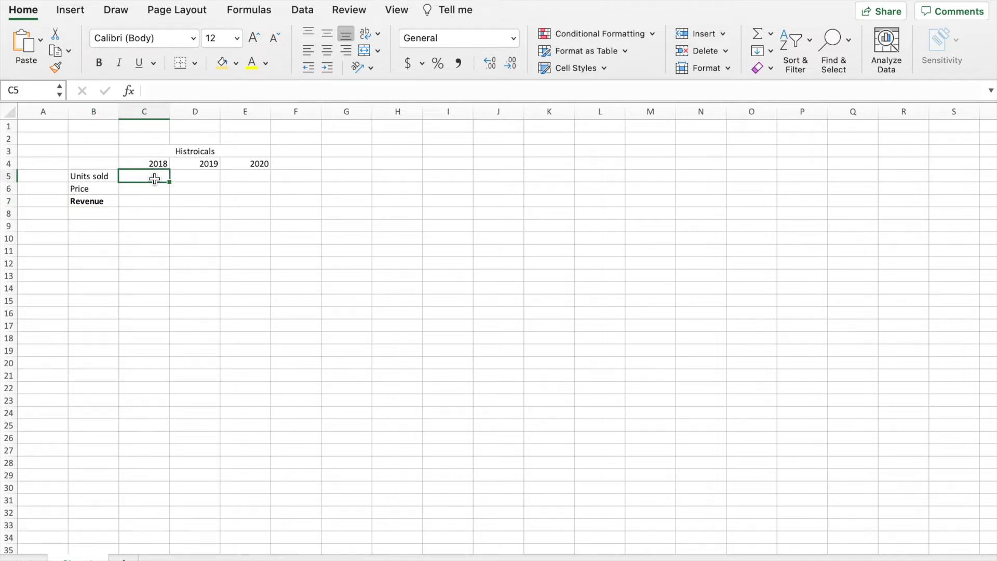
pyautogui.write('600')
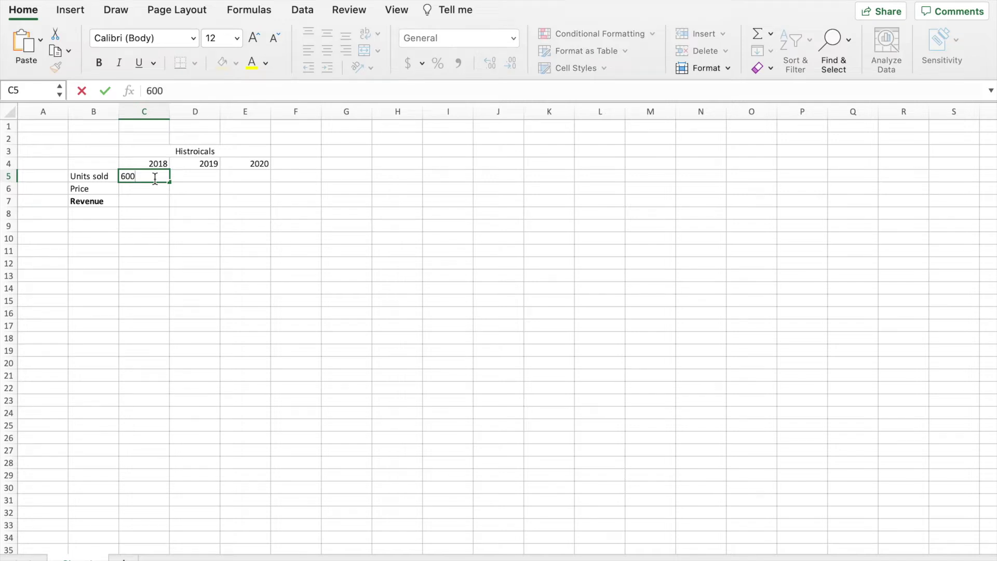
pyautogui.press('Return')
pyautogui.write('50')
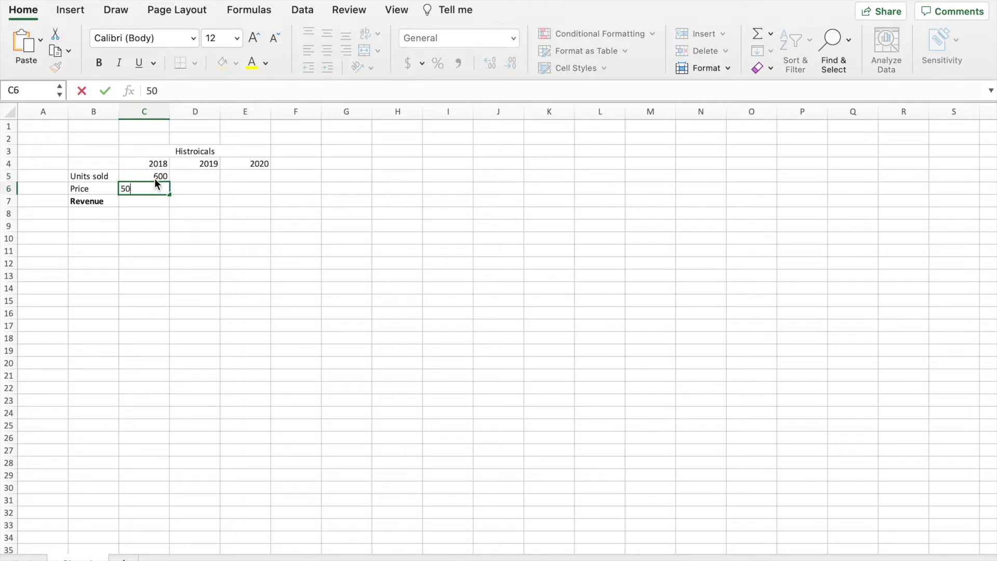
pyautogui.press('Tab')
# Enter the 2019 figures in column D: 642 units sold and a price of 52.
pyautogui.press('Up')
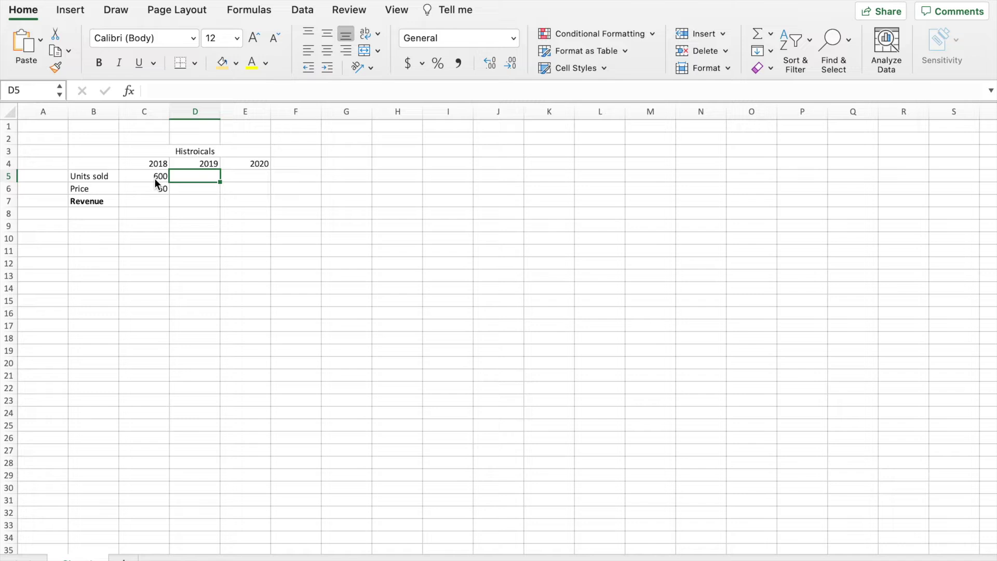
pyautogui.write('642')
pyautogui.press('Return')
pyautogui.write('52')
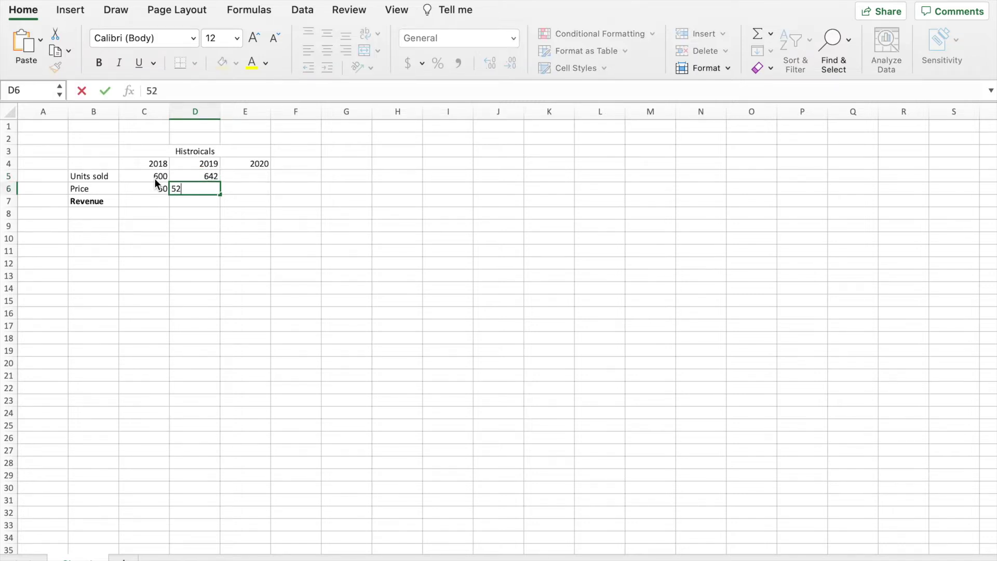
pyautogui.press('Tab')
# Enter the 2020 figures in column E: 694 units sold and a price of 52.
pyautogui.press('Up')
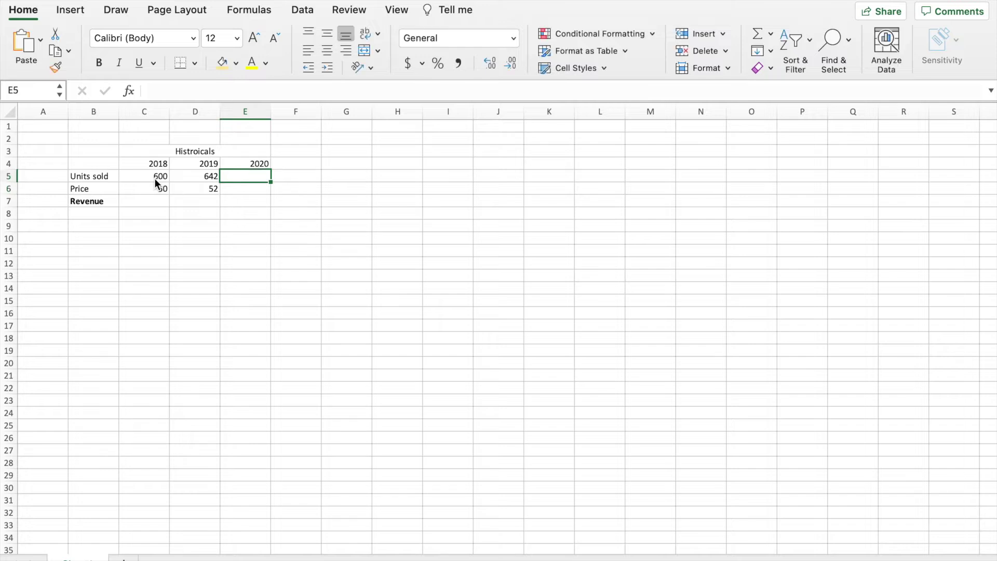
pyautogui.write('694')
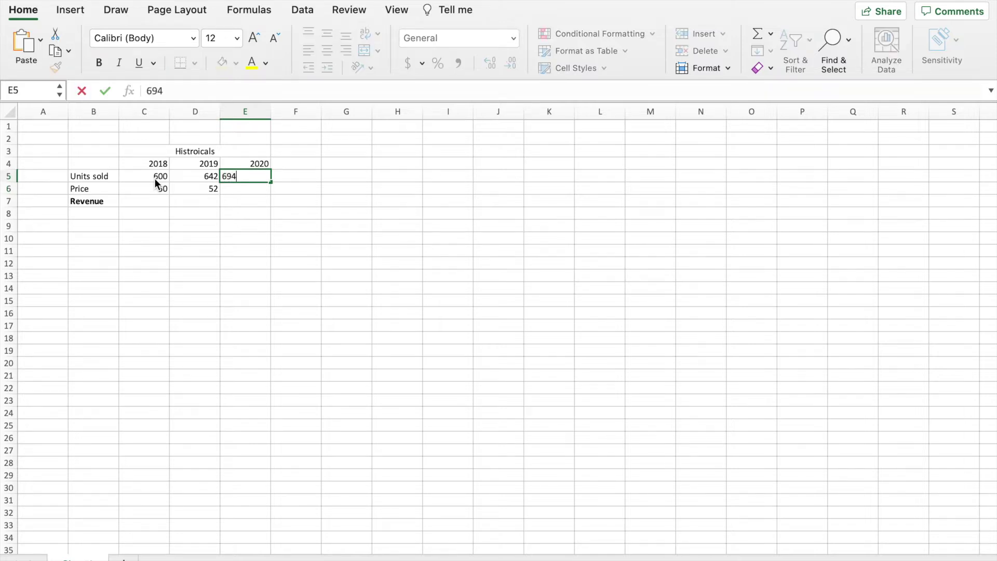
pyautogui.press('Return')
pyautogui.write('52')
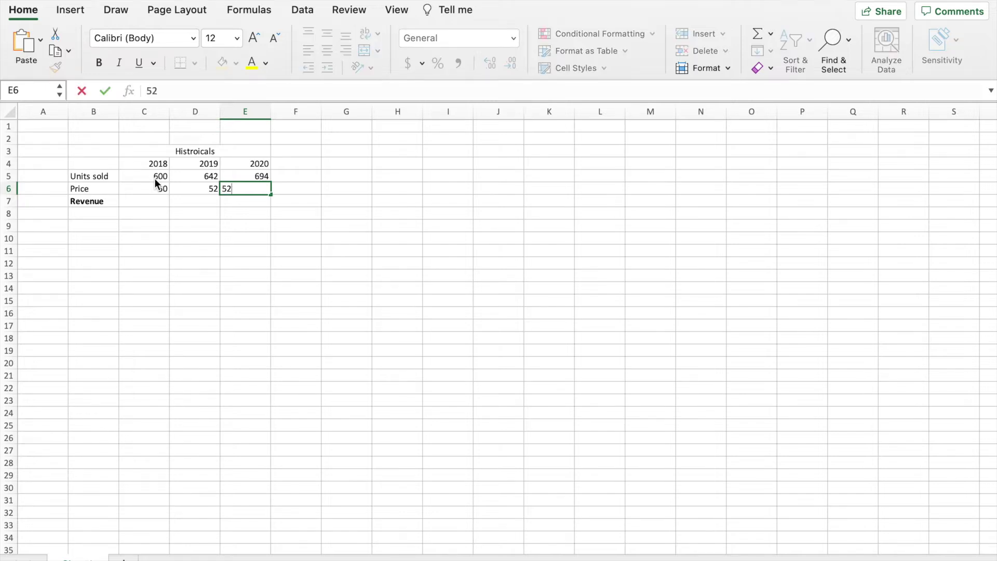
pyautogui.press('Return')
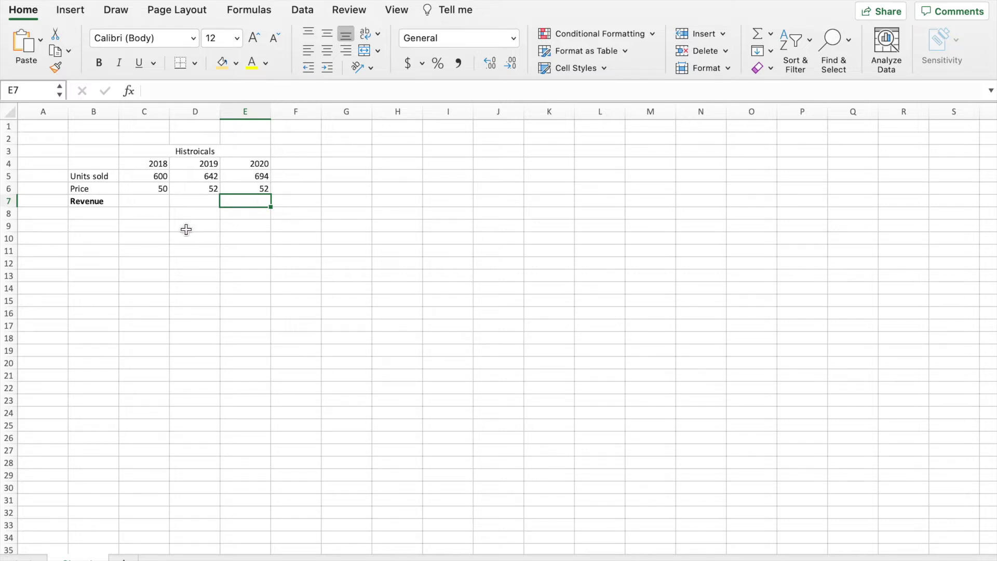
# Calculate 2018 revenue in C7 with =C5*C6 and fill the formula across to E7.
pyautogui.click(157, 203)
pyautogui.write('=')
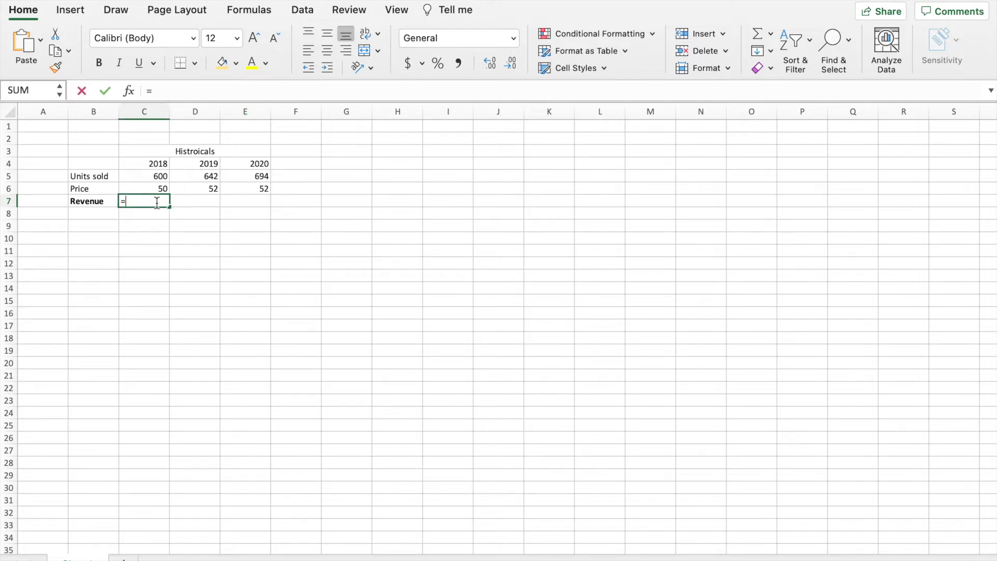
pyautogui.click(156, 177)
pyautogui.write('*')
pyautogui.click(160, 189)
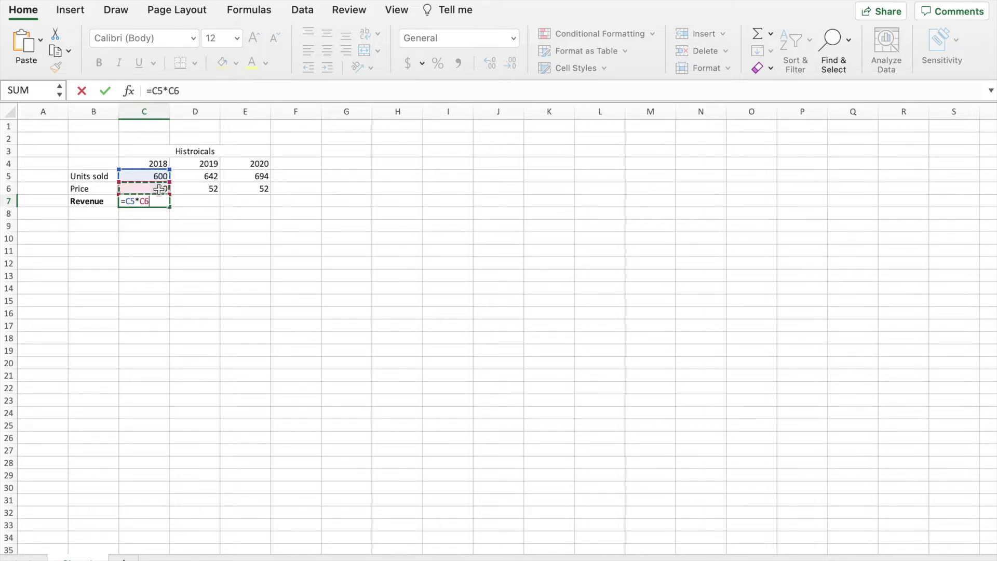
pyautogui.press('Return')
pyautogui.click(165, 202)
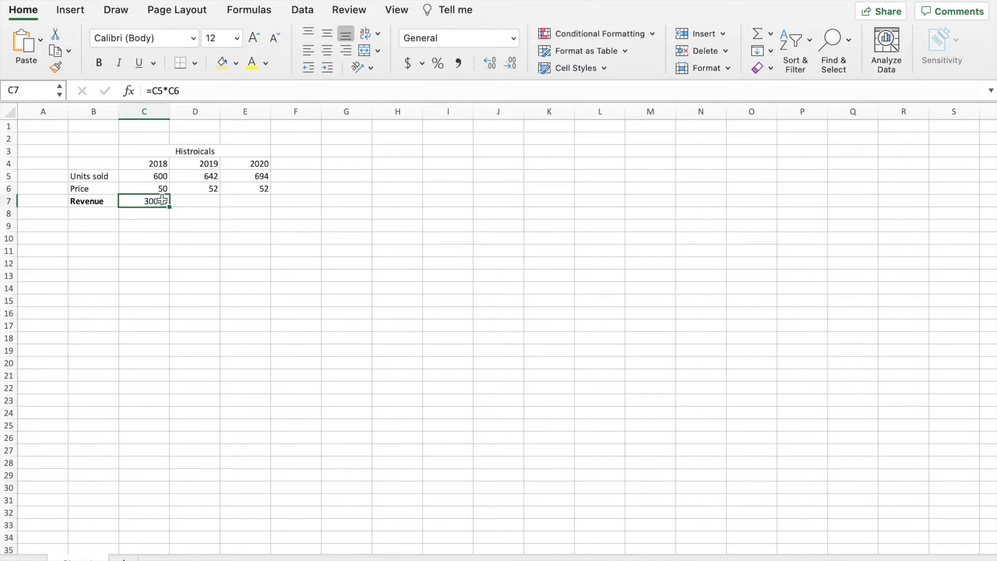
pyautogui.moveTo(170, 209); pyautogui.dragTo(263, 206)
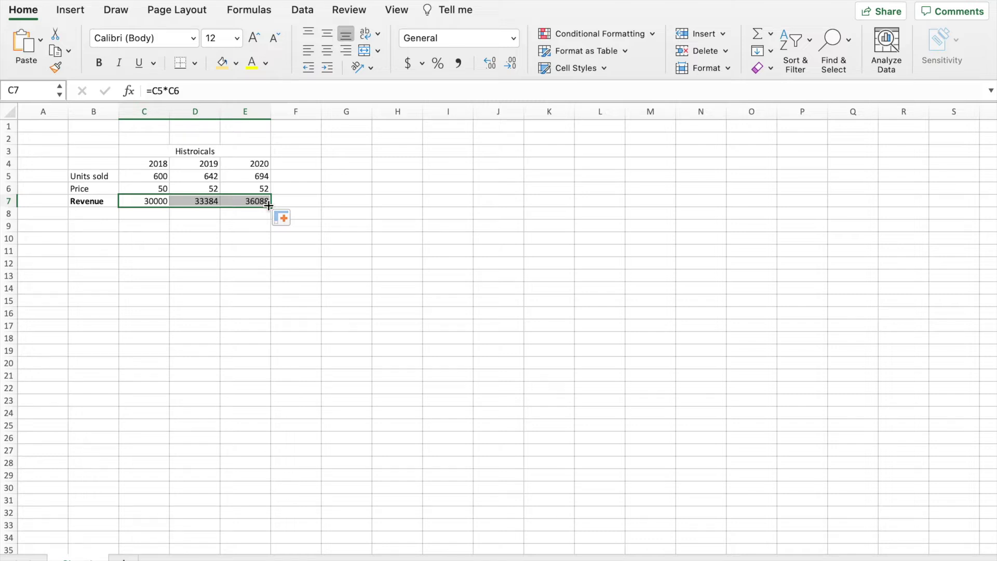
# Label B9 as Cost per unit and B10 as COGS, and make the COGS label bold.
pyautogui.click(95, 226)
pyautogui.write('Cost')
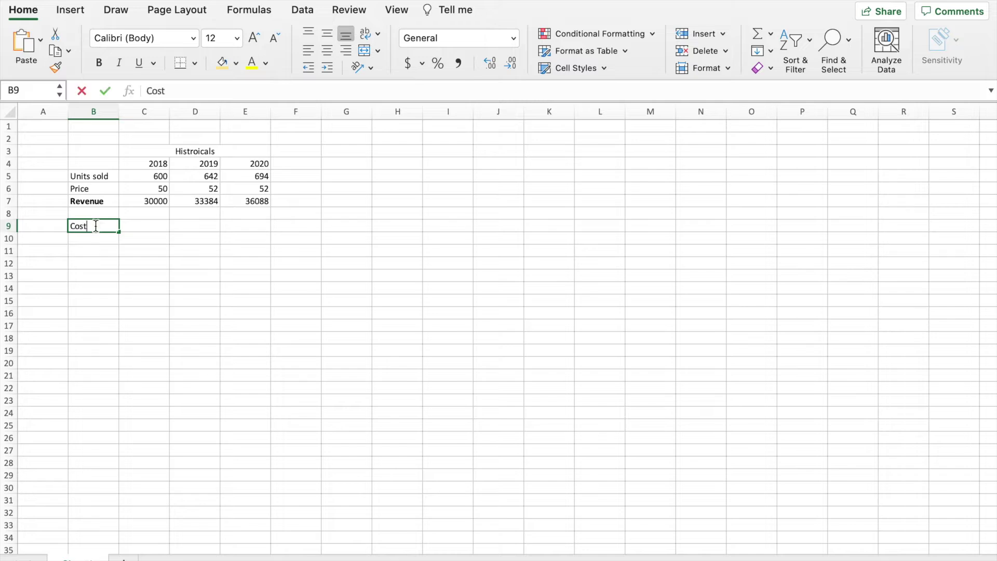
pyautogui.write(' per unit')
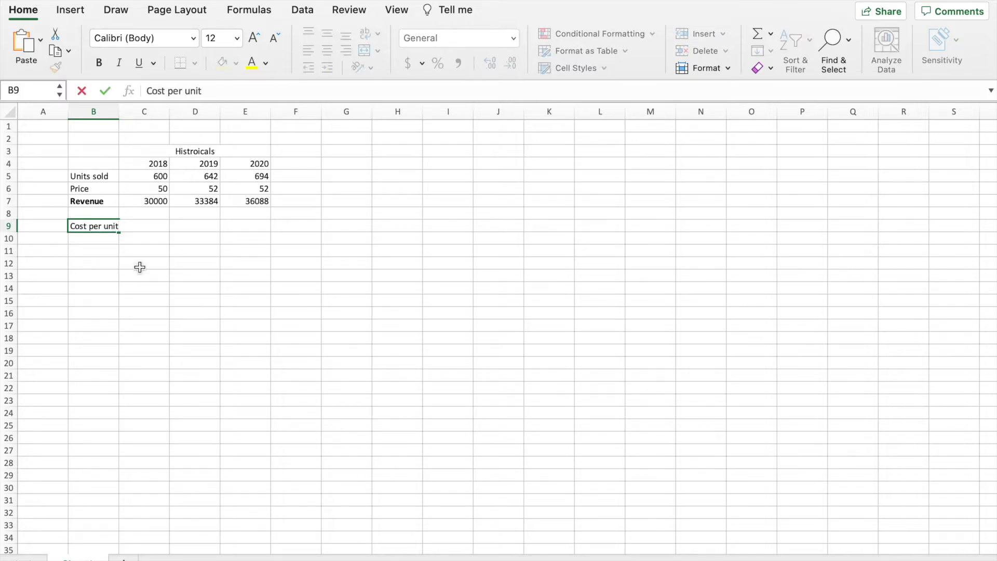
pyautogui.press('Return')
pyautogui.write('COGS')
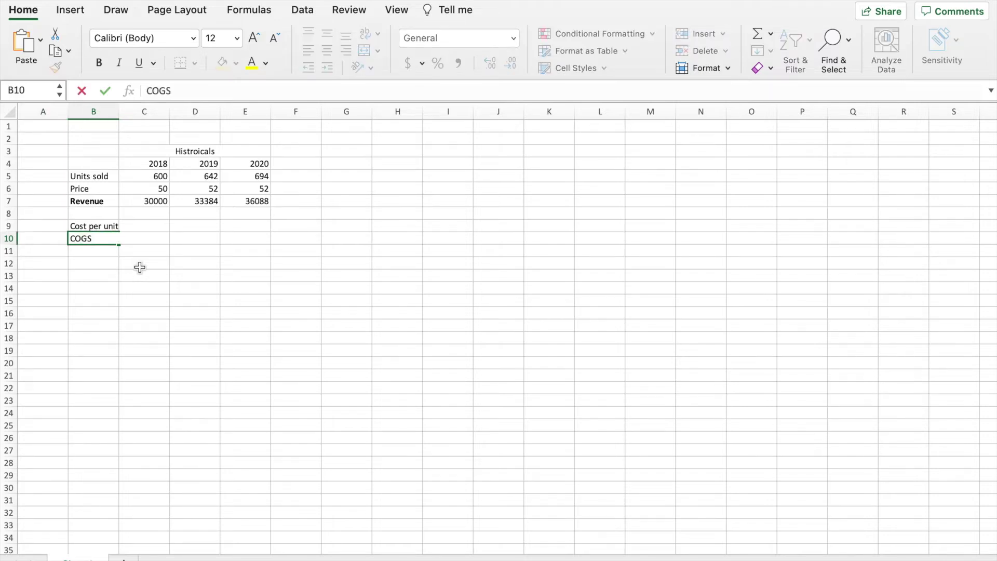
pyautogui.press('Return')
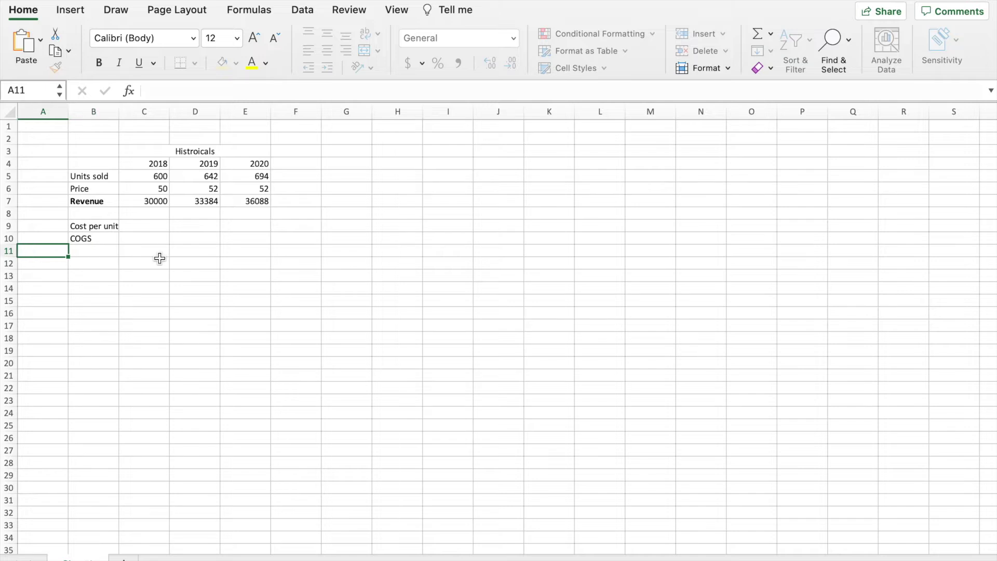
pyautogui.press('Up')
pyautogui.press('super+b')
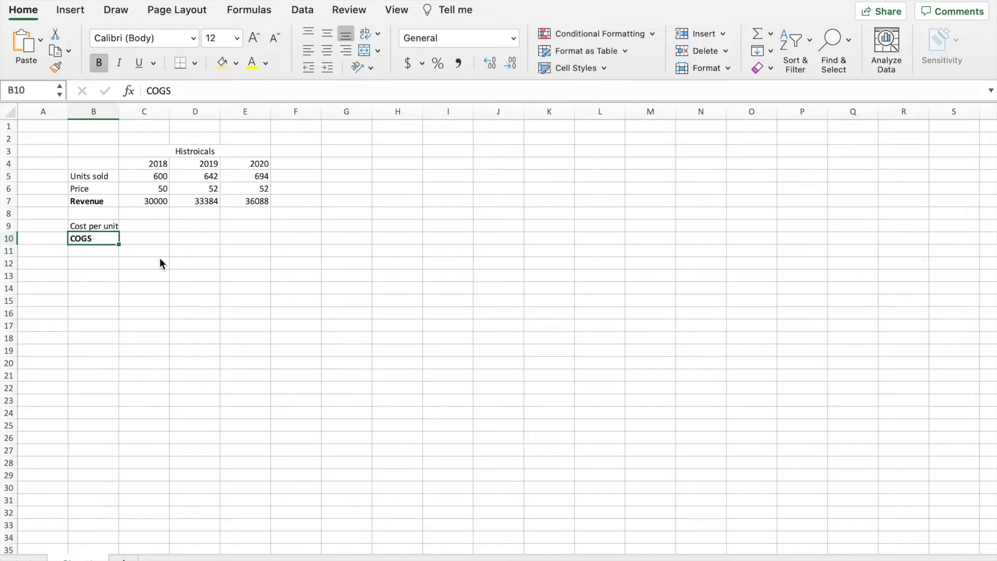
# Enter the cost per unit in row 9: 24 for 2018, 26 for 2019 and 28 for 2020.
pyautogui.click(152, 228)
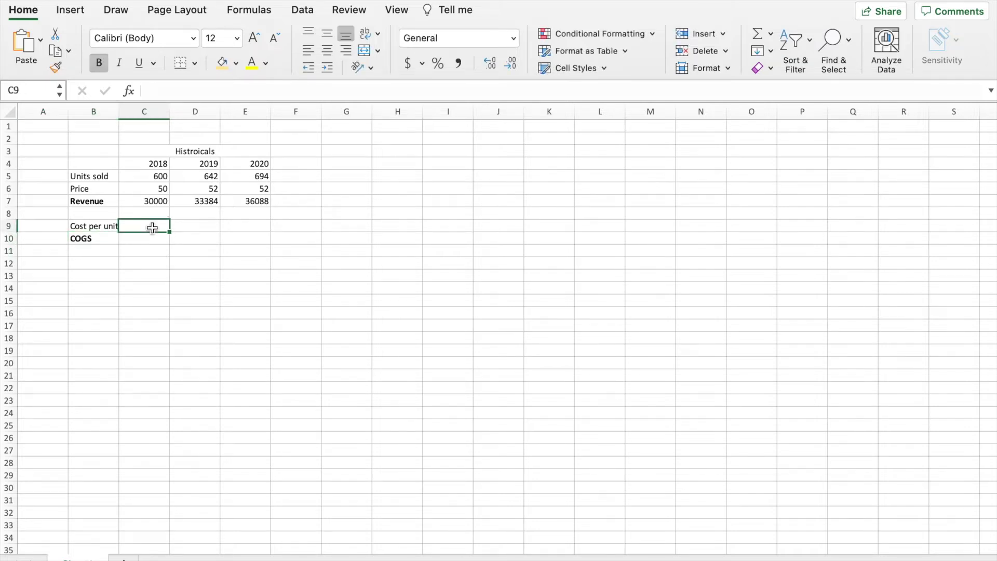
pyautogui.write('24')
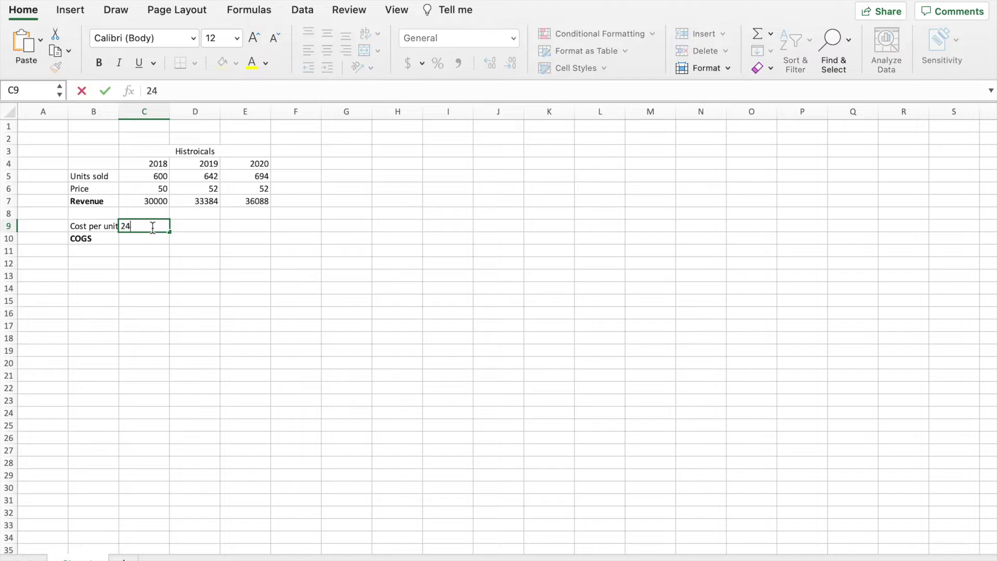
pyautogui.press('Tab')
pyautogui.write('26')
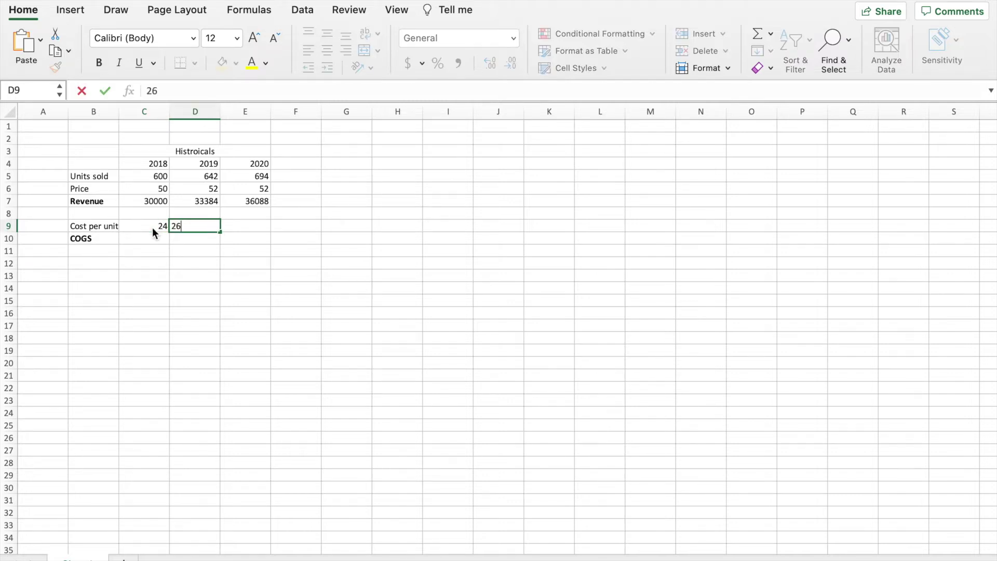
pyautogui.press('Tab')
pyautogui.write('28')
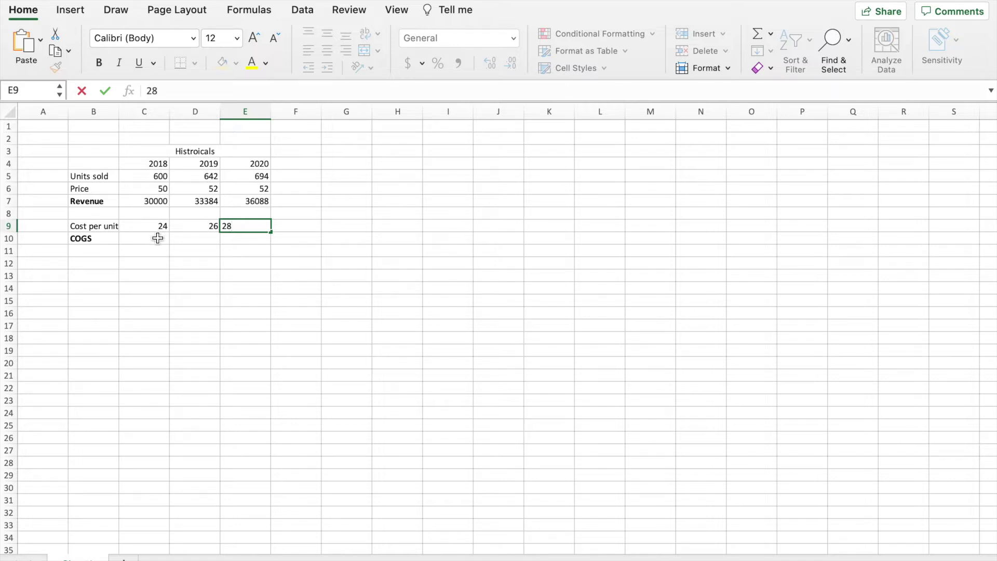
# Calculate 2018 COGS in C10 with =C9*C5 and fill the formula across to E10.
pyautogui.click(157, 239)
pyautogui.write('=')
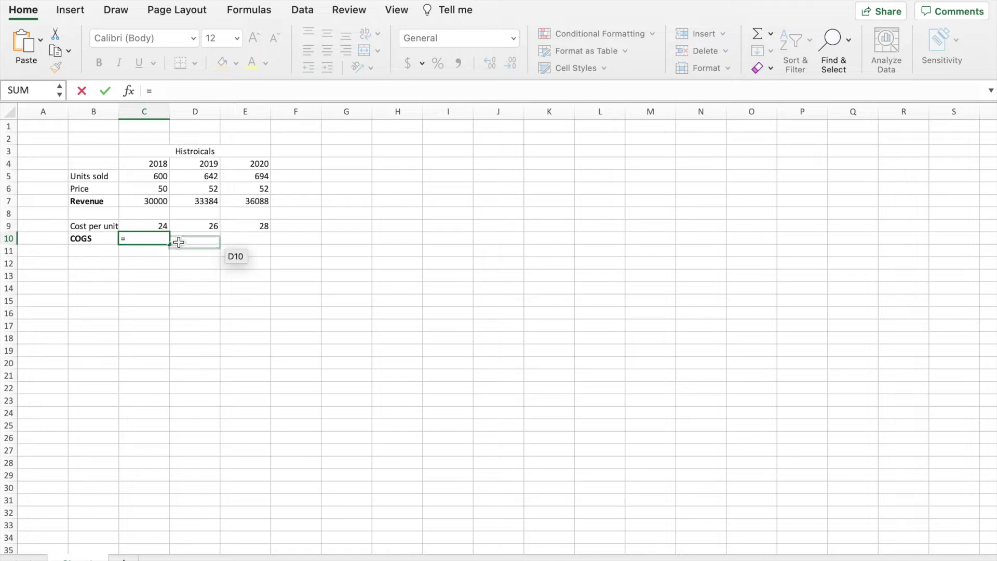
pyautogui.click(163, 230)
pyautogui.write('*')
pyautogui.click(161, 177)
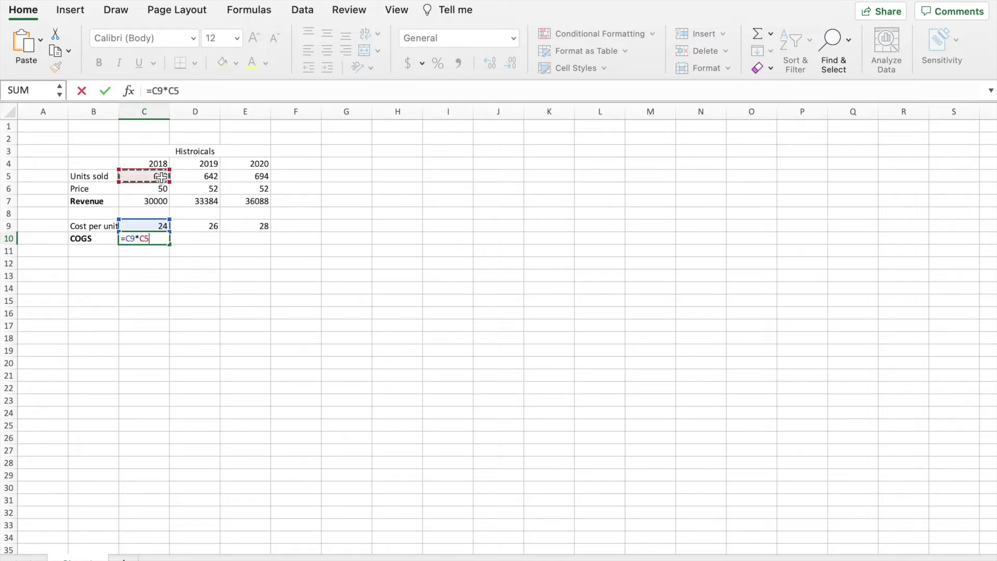
pyautogui.press('Return')
pyautogui.click(159, 240)
pyautogui.moveTo(170, 244); pyautogui.dragTo(252, 244)
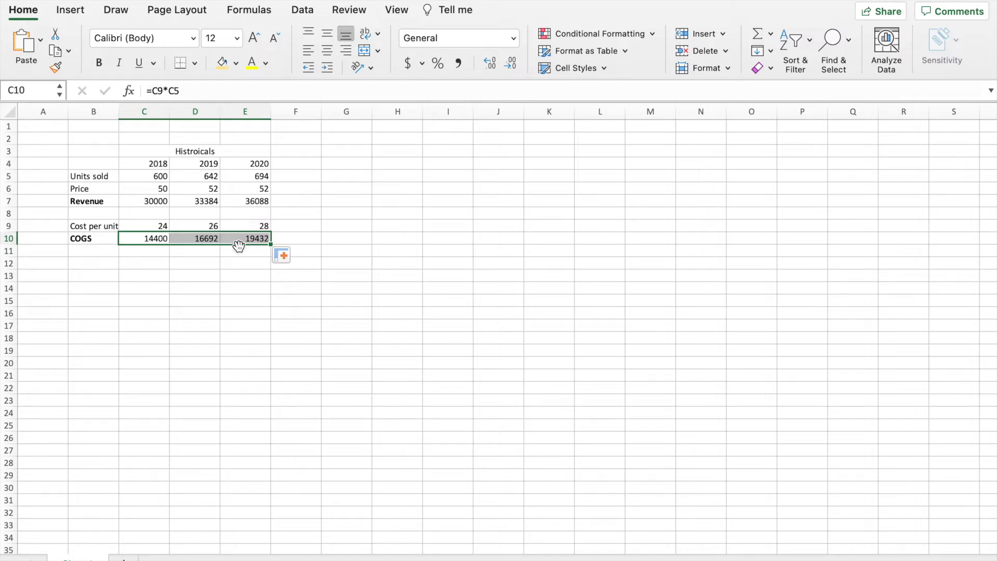
# Add an S&W row in row 12 with 8000 for 2018, 8200 for 2019 and 8400 for 2020.
pyautogui.click(101, 267)
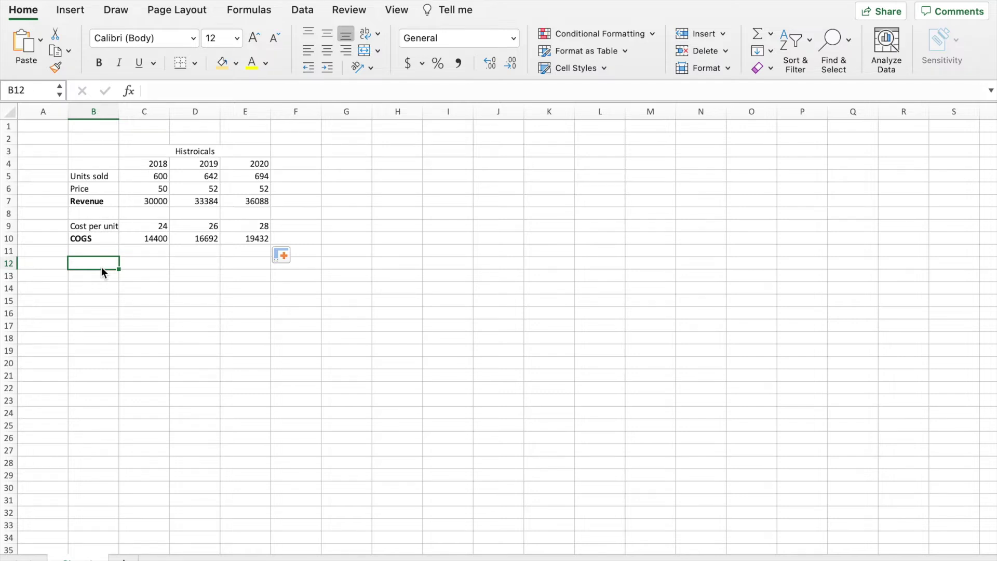
pyautogui.write('S&W')
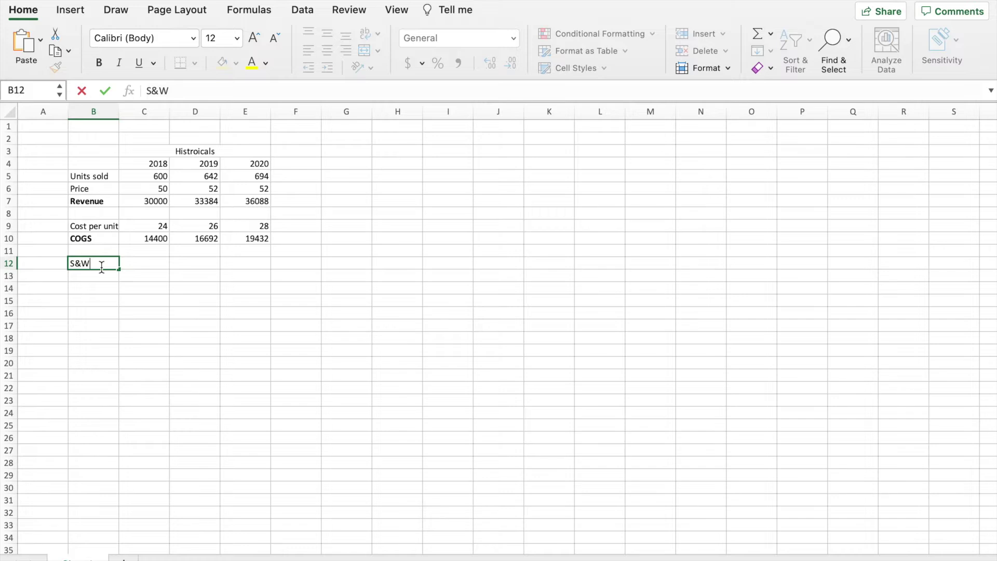
pyautogui.press('Tab')
pyautogui.write('800')
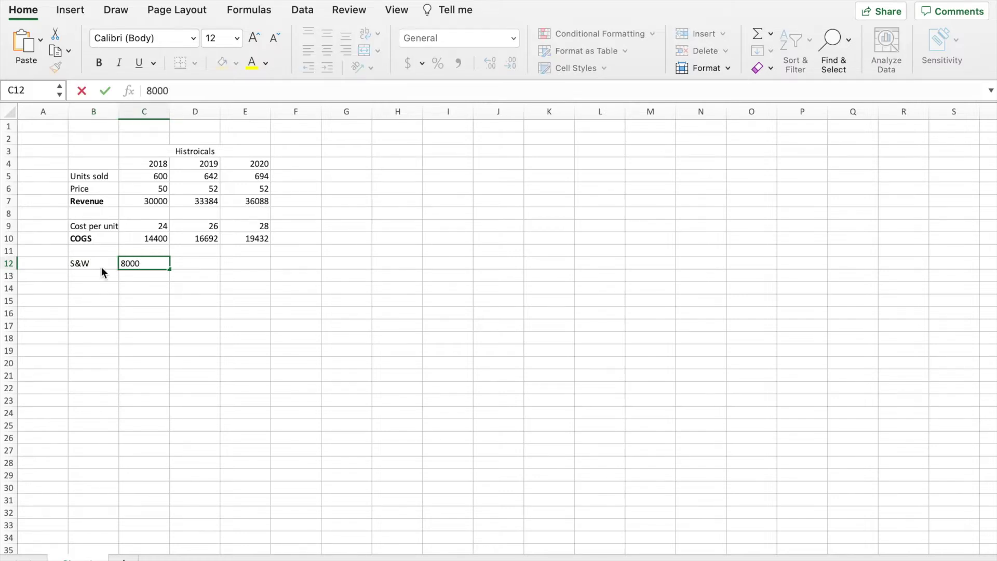
pyautogui.press('Tab')
pyautogui.write('8200')
pyautogui.press('Tab')
pyautogui.write('8400')
pyautogui.press('Return')
# Add a Lease row in row 13 with 1200 for each of the three years.
pyautogui.press('Left')
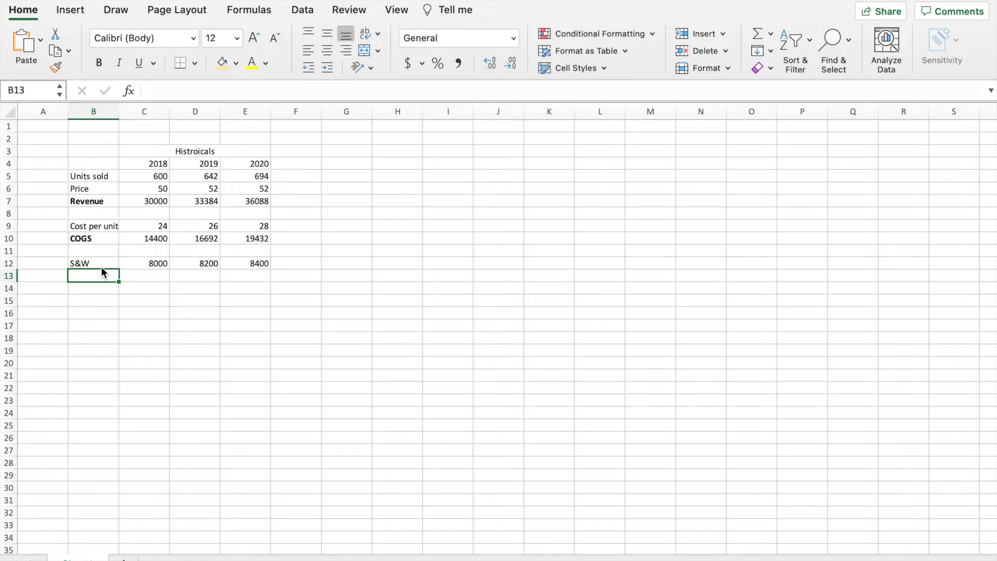
pyautogui.write('Lease')
pyautogui.press('Tab')
pyautogui.write('1200')
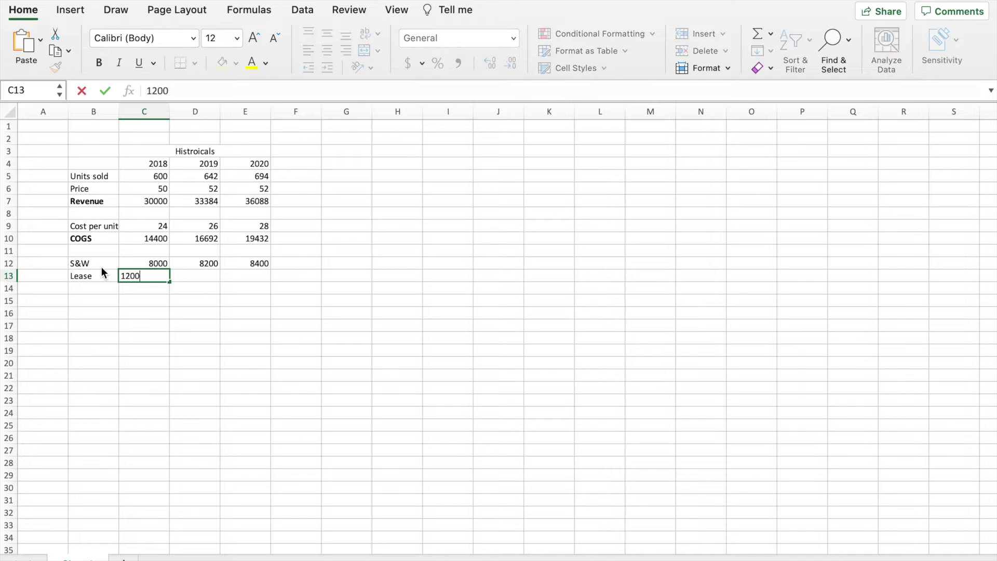
pyautogui.press('Tab')
pyautogui.write('1200')
pyautogui.press('Tab')
pyautogui.write('1200')
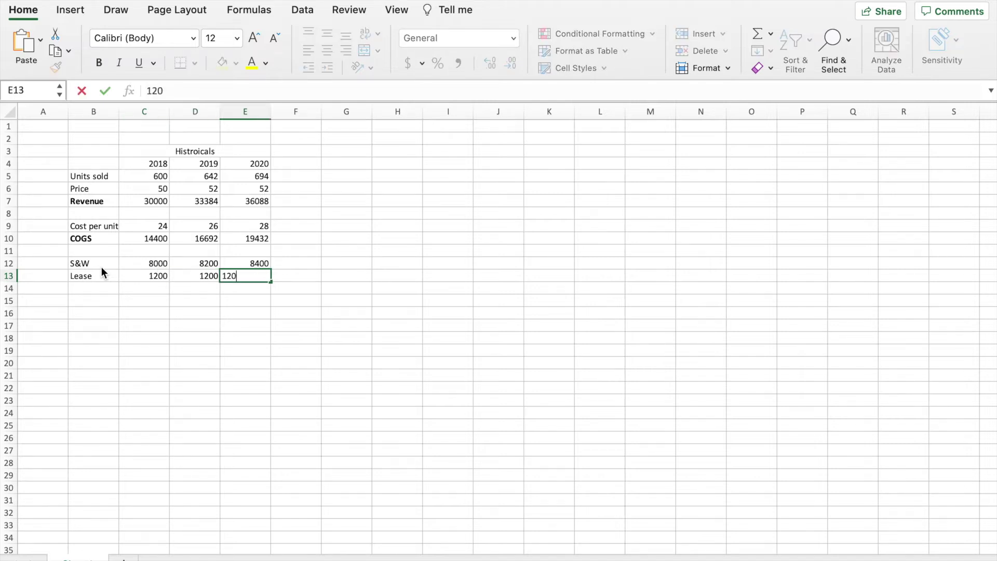
# Add a Marketing row in row 14 with 5000 for each of the three years.
pyautogui.click(101, 289)
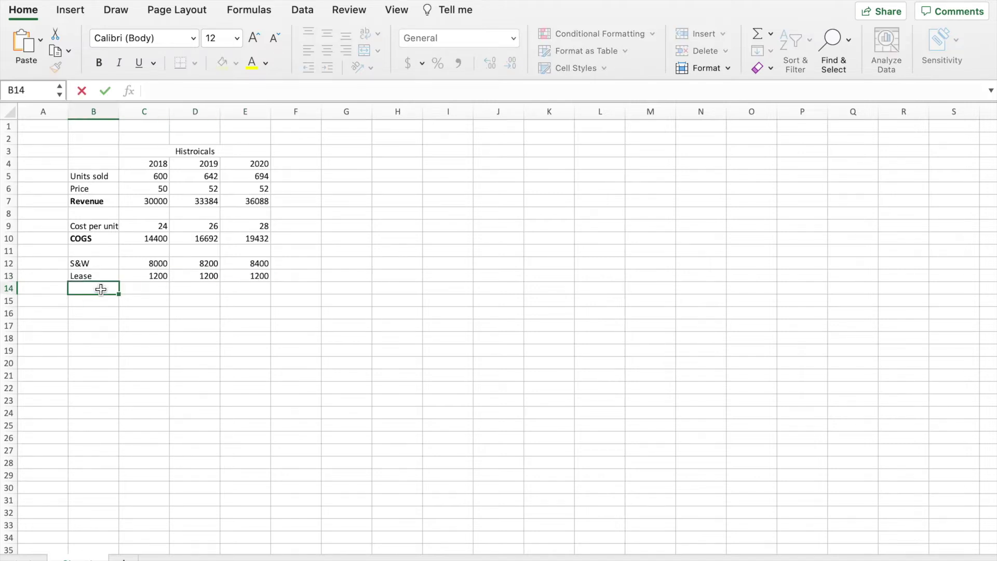
pyautogui.write('Marketing')
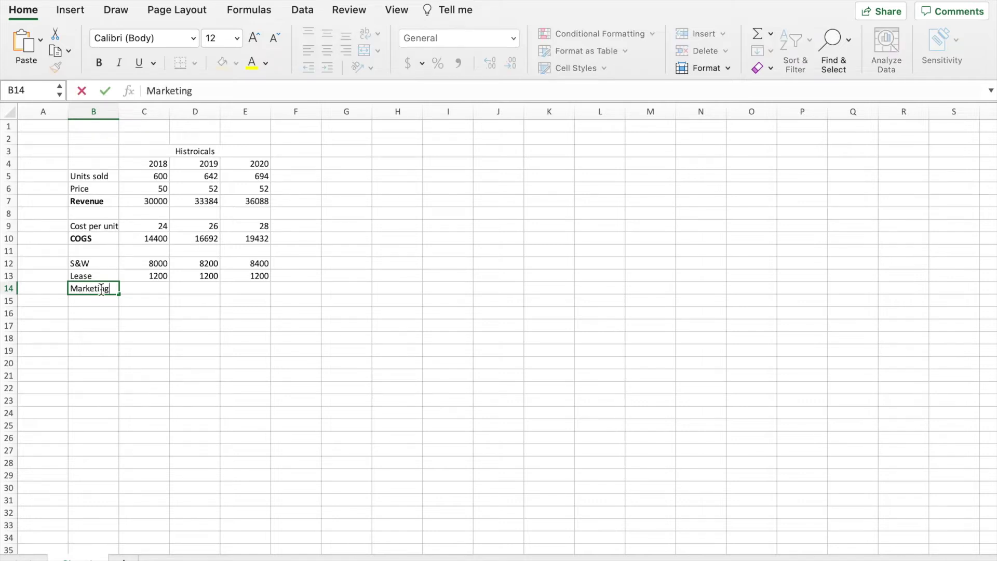
pyautogui.press('Tab')
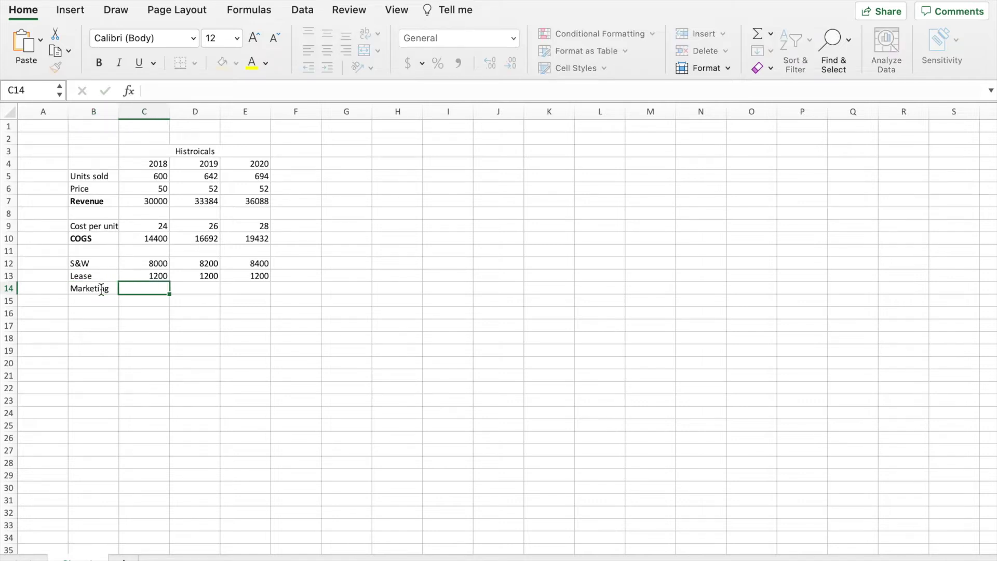
pyautogui.write('5000')
pyautogui.press('Tab')
pyautogui.write('5000')
pyautogui.press('Tab')
pyautogui.write('5000')
pyautogui.press('Return')
# Add an Insurance row in row 15 with 750 for 2018, 760 for 2019 and 770 for 2020.
pyautogui.press('Left')
pyautogui.write('Ins')
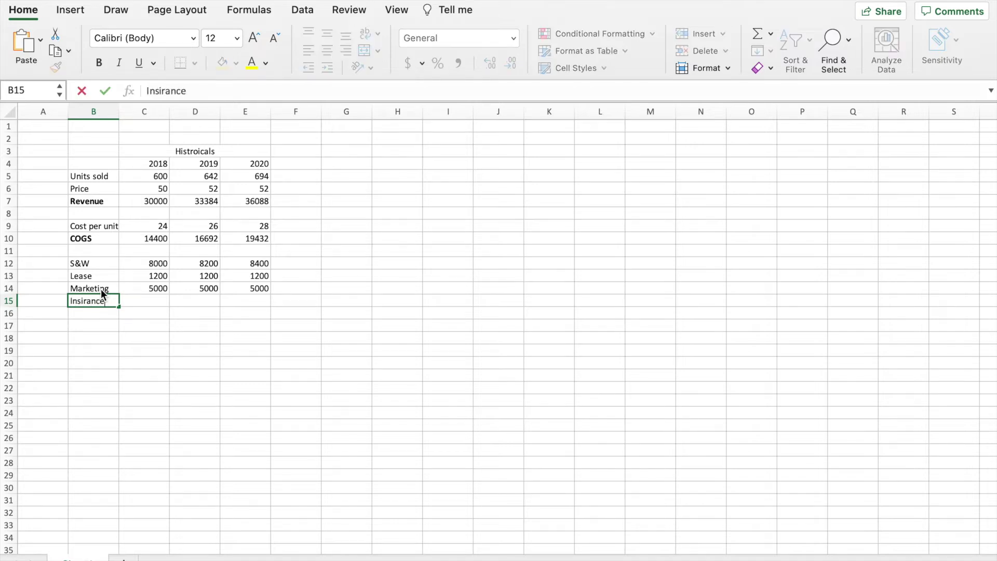
pyautogui.press('BackSpace')
pyautogui.press('BackSpace')
pyautogui.press('BackSpace')
pyautogui.write('urance')
pyautogui.press('Tab')
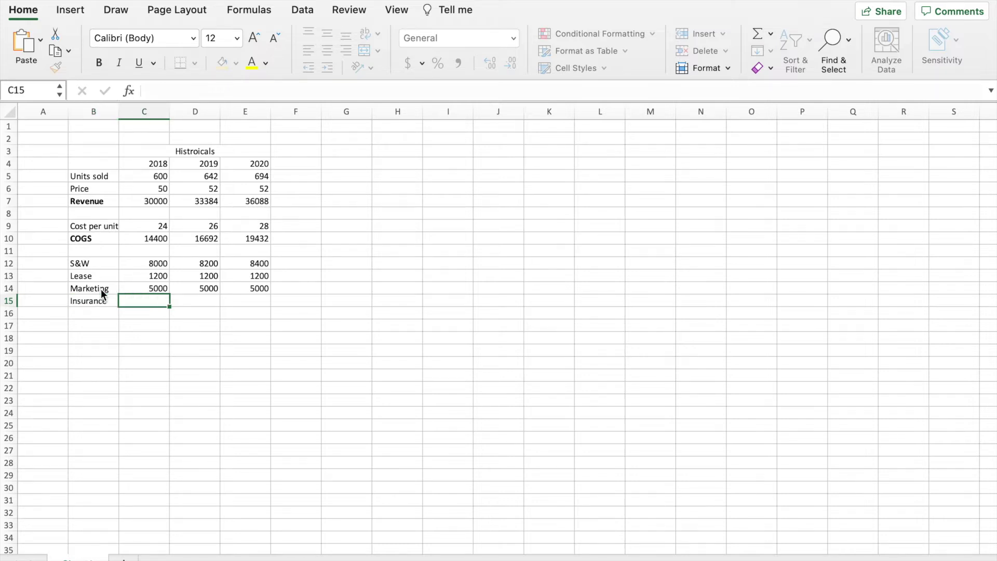
pyautogui.write('750')
pyautogui.press('Tab')
pyautogui.write('760')
pyautogui.press('Tab')
pyautogui.write('770')
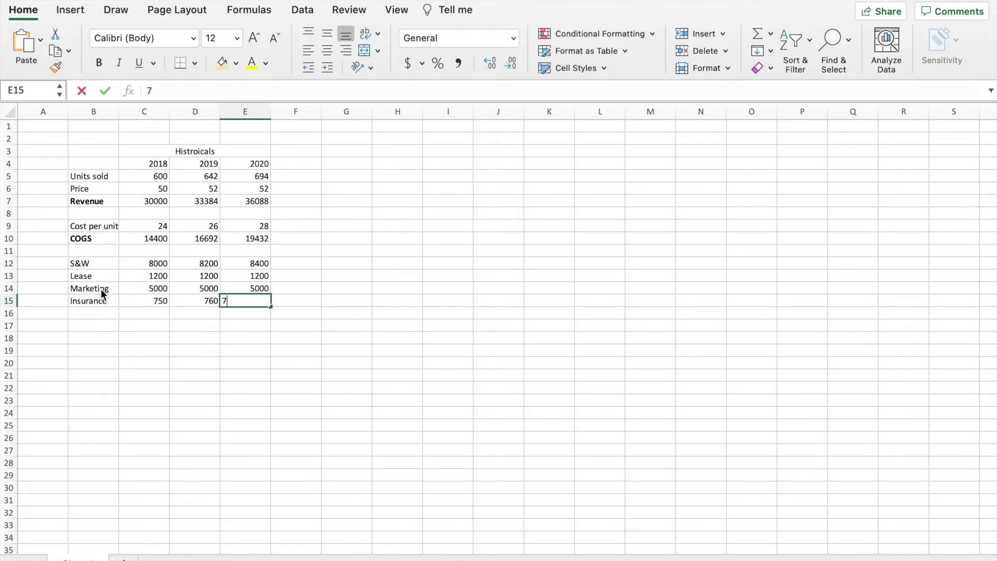
pyautogui.press('Return')
# Add an Other row in row 16 with 200 for each of the three years.
pyautogui.press('Left')
pyautogui.press('Left')
pyautogui.press('Left')
pyautogui.write('Other')
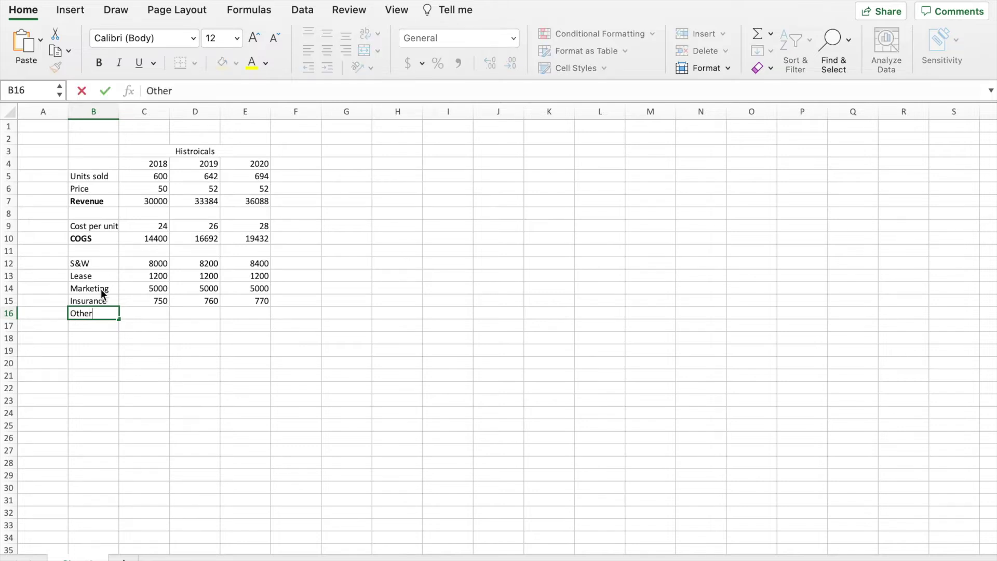
pyautogui.press('Tab')
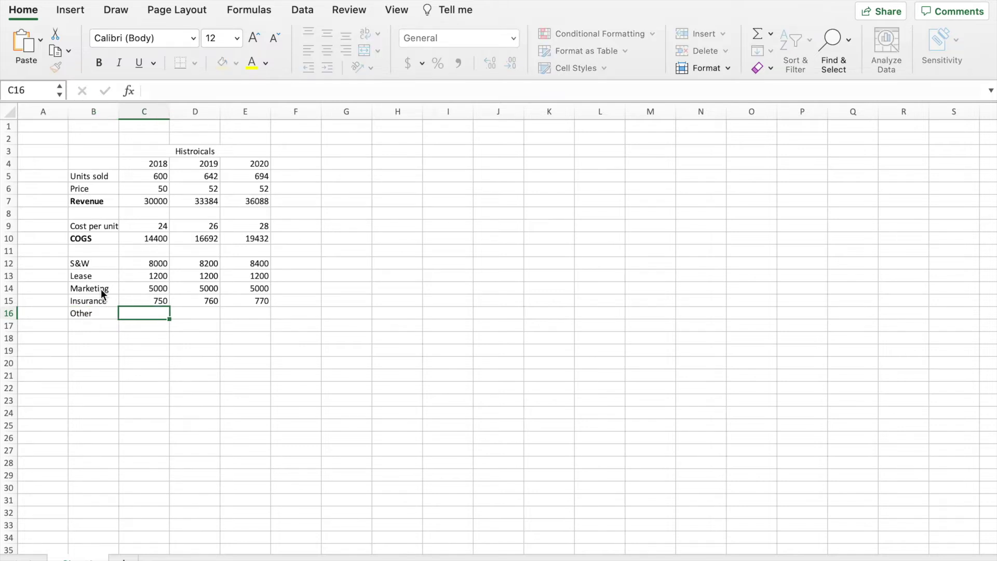
pyautogui.write('200')
pyautogui.press('Tab')
pyautogui.write('200')
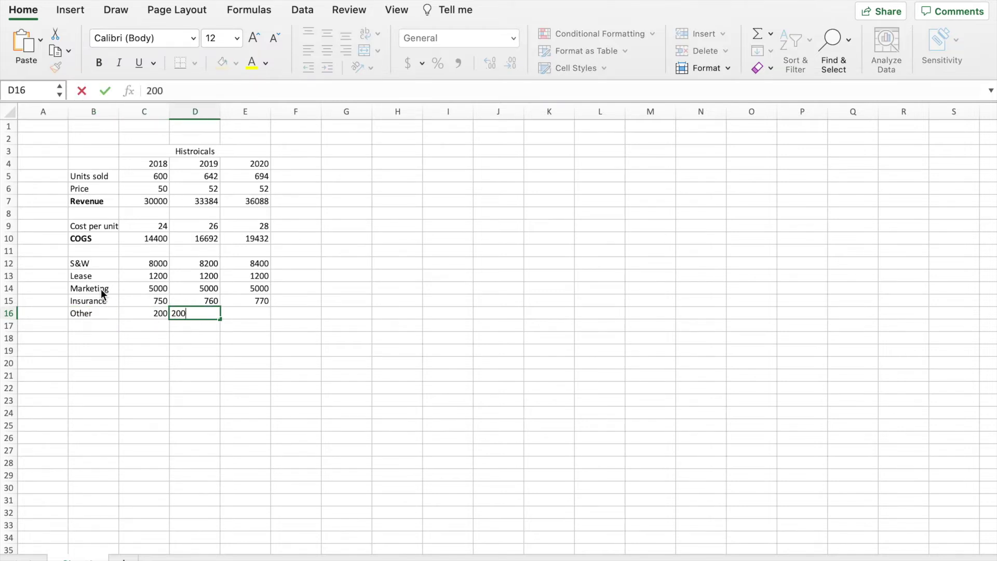
pyautogui.press('Tab')
pyautogui.write('200')
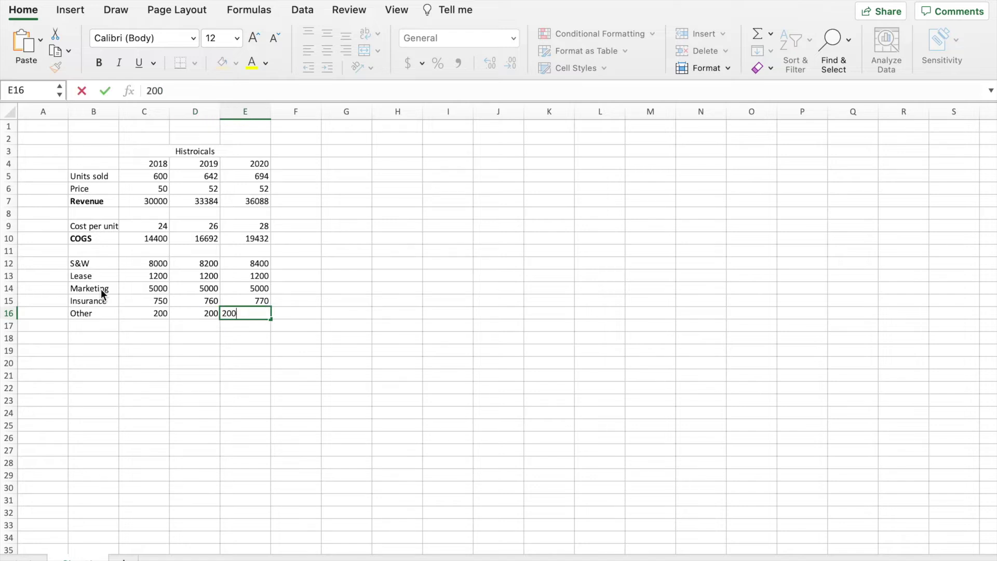
# Label B17 as Operating Expenses in bold and autofit column B to the label's width.
pyautogui.click(93, 325)
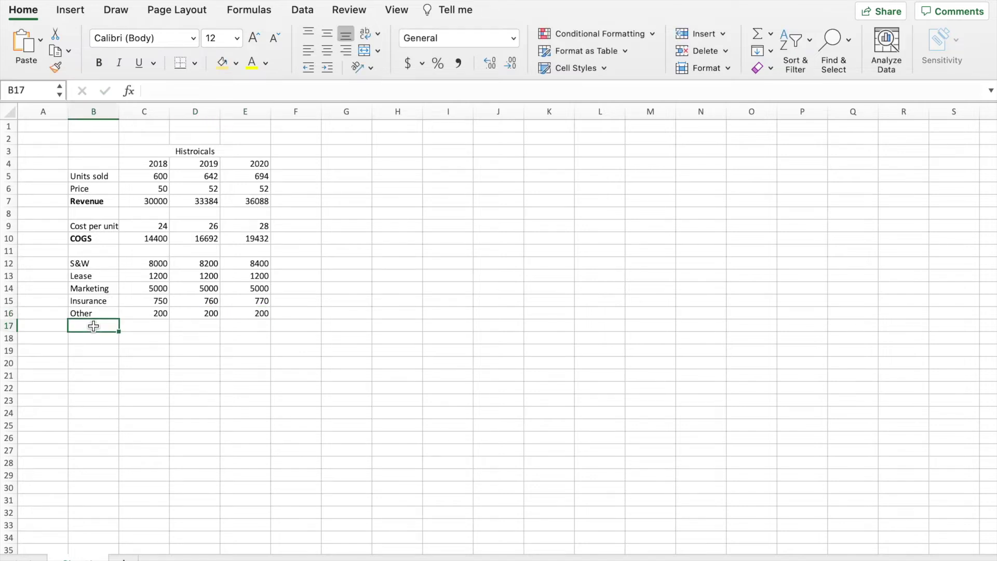
pyautogui.write('Opera')
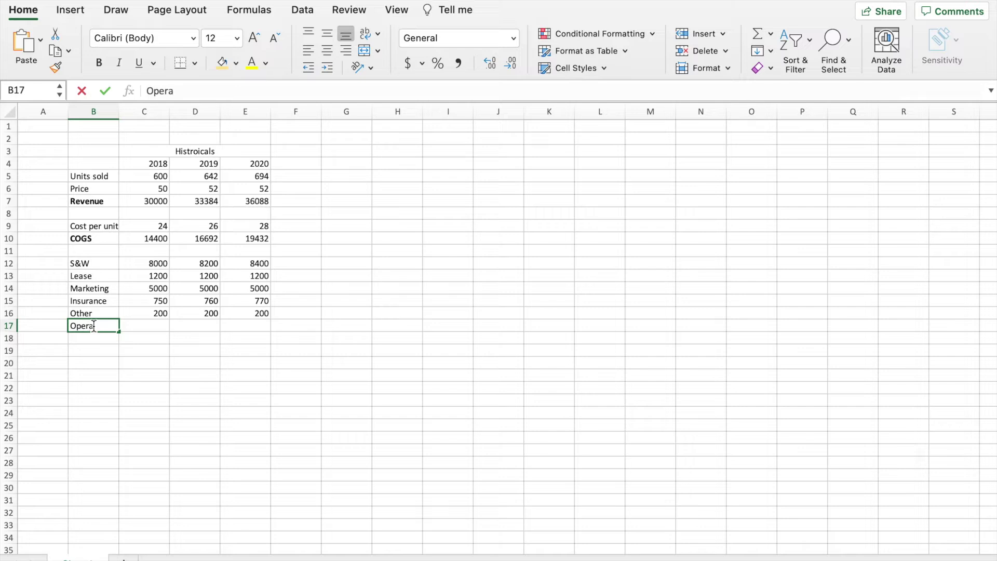
pyautogui.write('ting Expen')
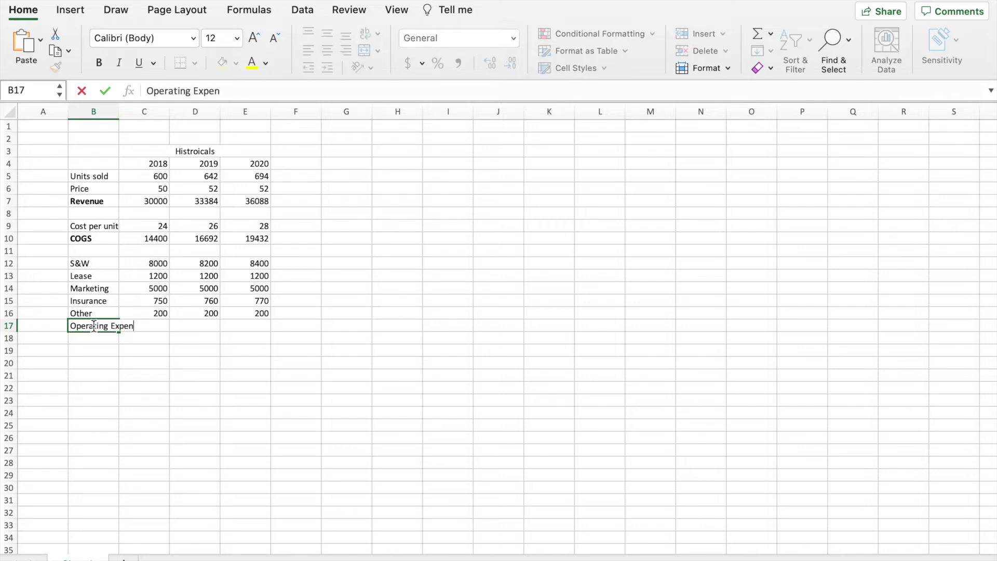
pyautogui.write('ses')
pyautogui.press('Tab')
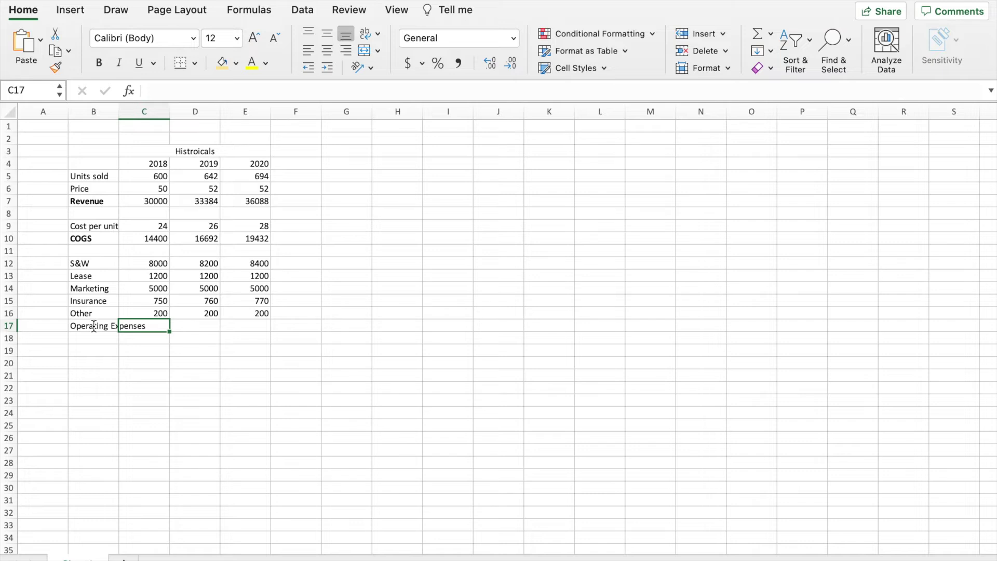
pyautogui.click(93, 326)
pyautogui.press('super+b')
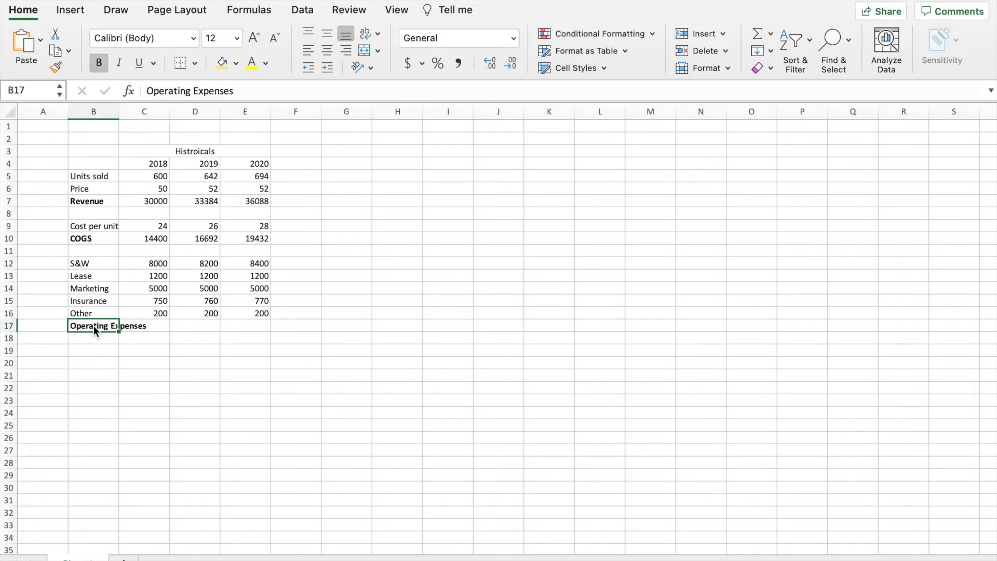
pyautogui.doubleClick(119, 111)
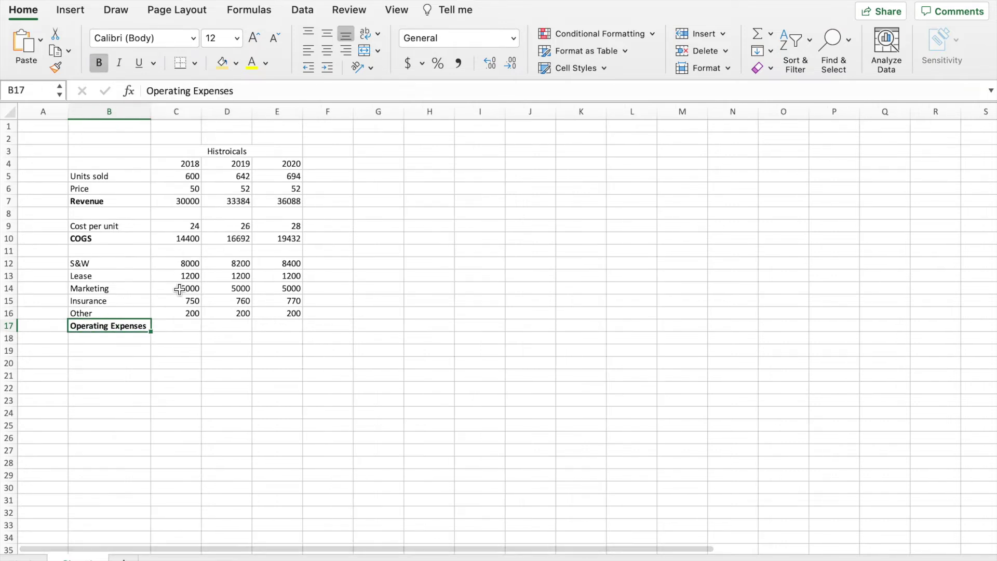
# Total the 2018 operating expenses in C17 with =SUM(C12:C16) and fill the formula across to E17.
pyautogui.click(186, 326)
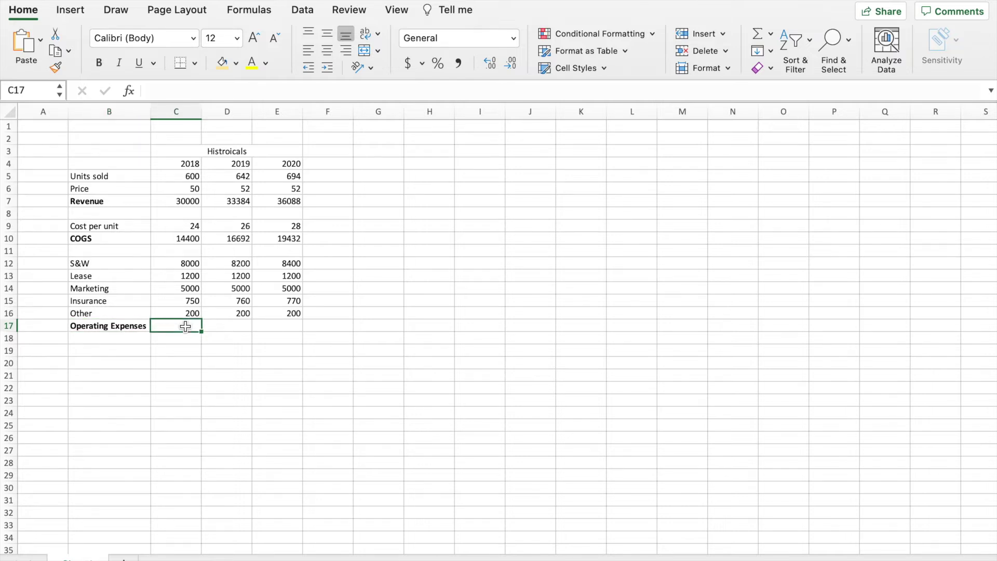
pyautogui.write('=')
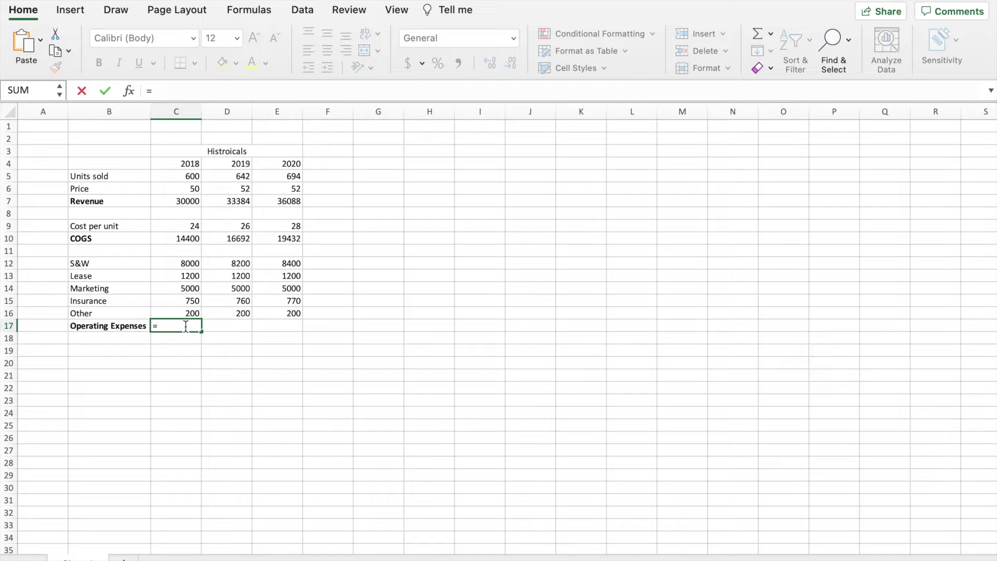
pyautogui.write('sum(')
pyautogui.moveTo(194, 264); pyautogui.dragTo(191, 314)
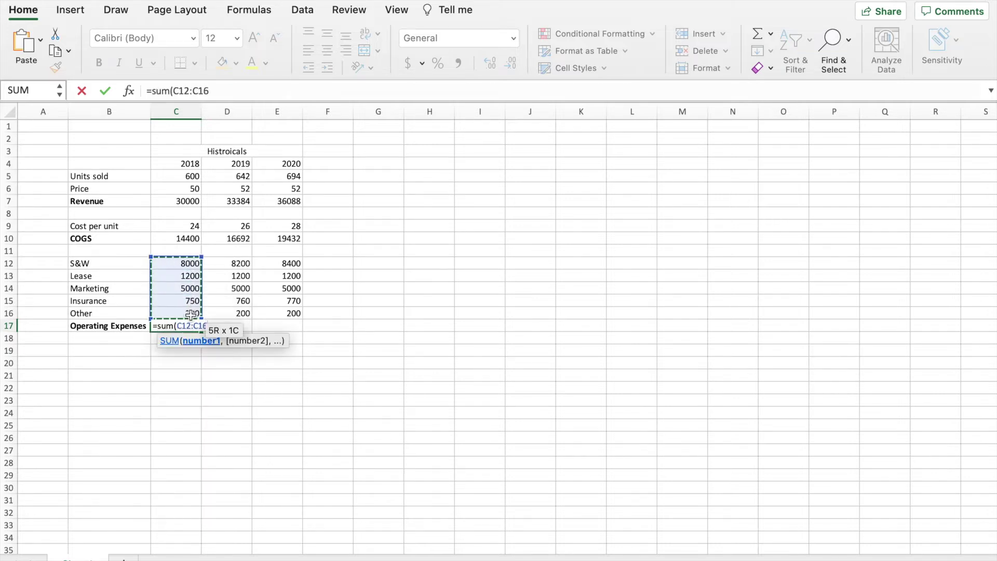
pyautogui.write(')')
pyautogui.press('Return')
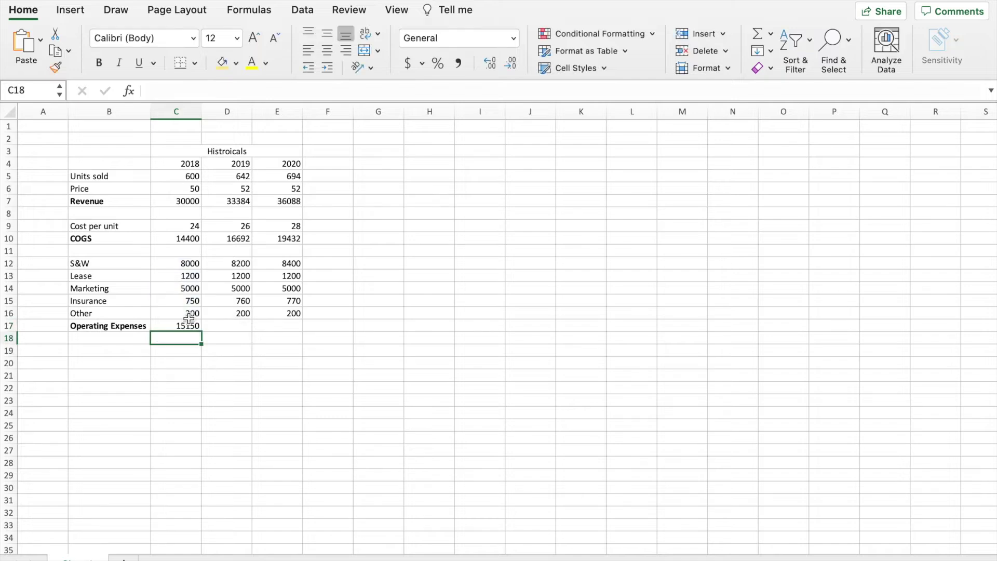
pyautogui.click(190, 326)
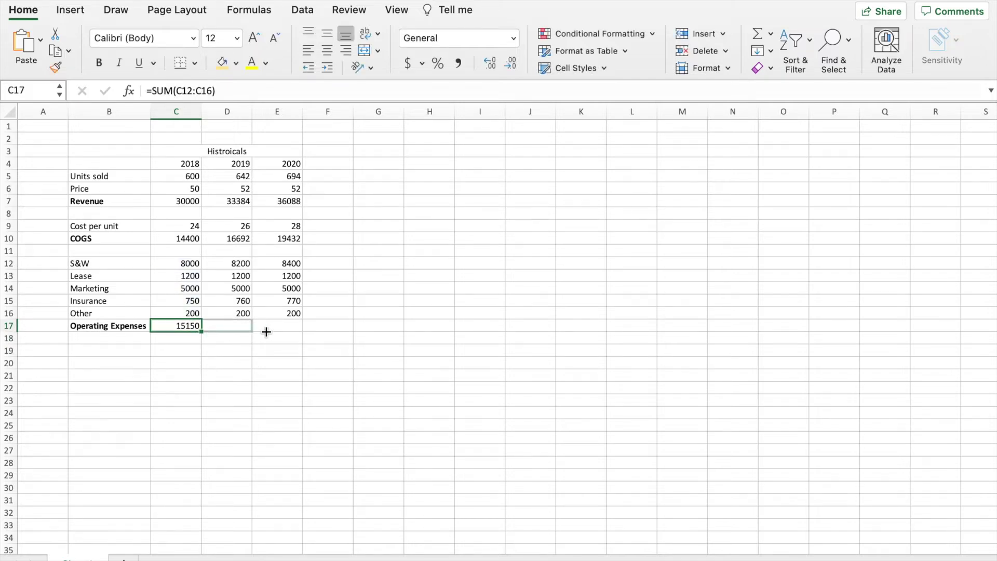
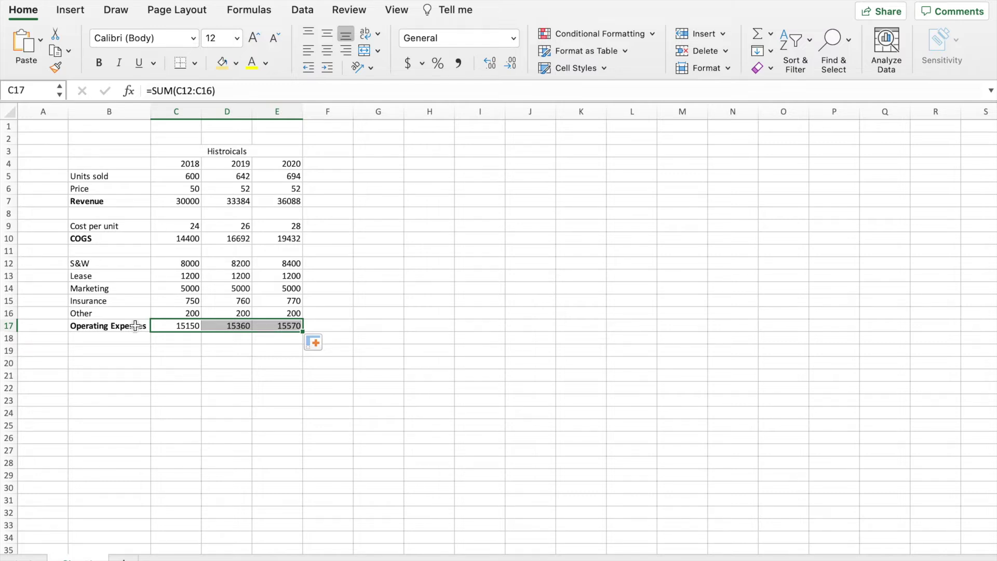
# Add a Taxes row in row 19 with 35% for 2018, 2019 and 2020.
pyautogui.click(104, 353)
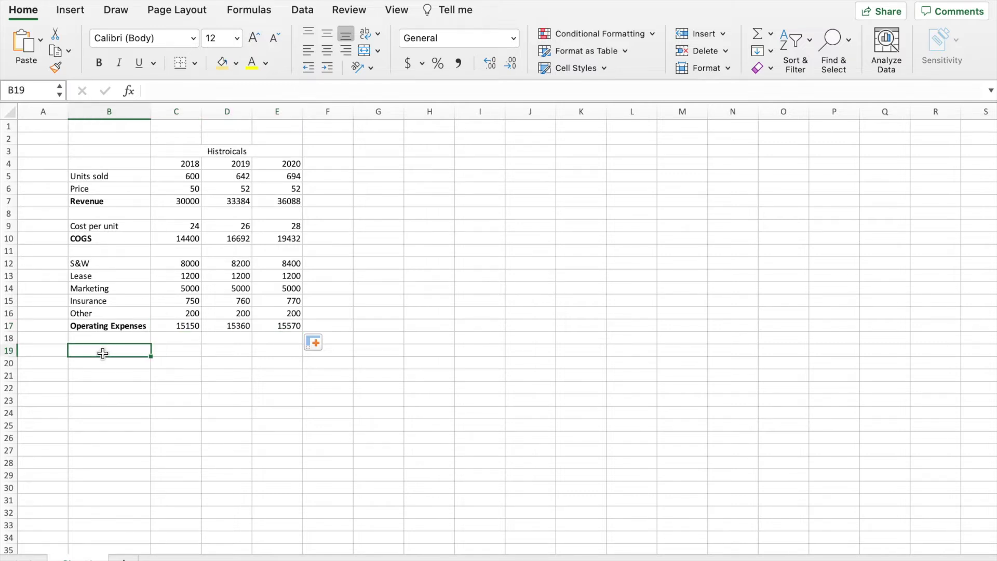
pyautogui.write('Taxes')
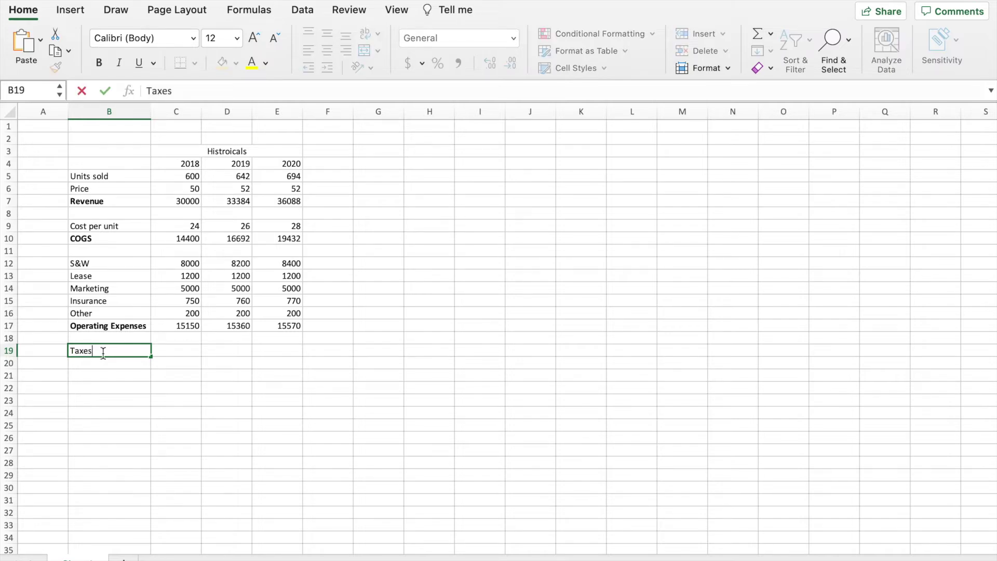
pyautogui.press('Tab')
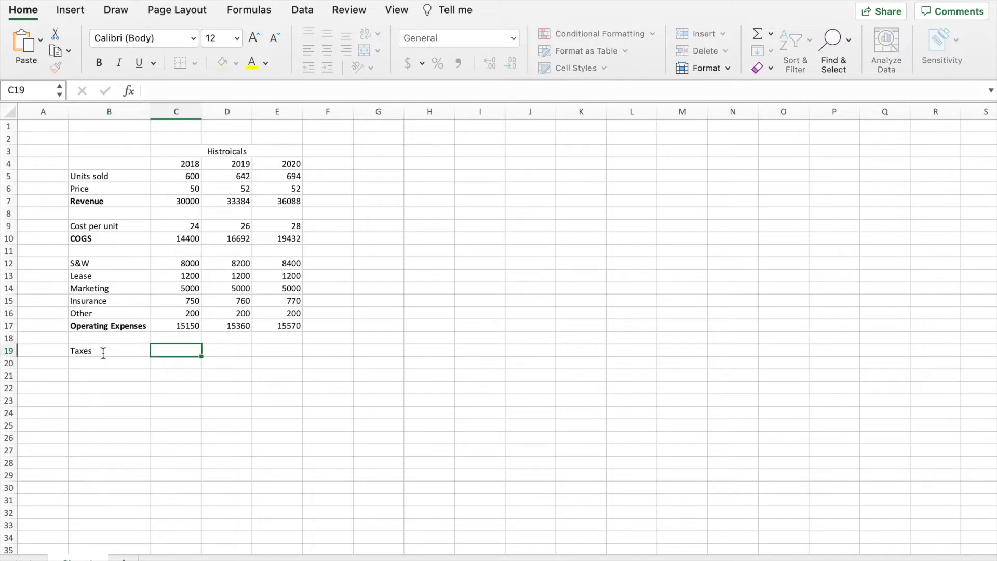
pyautogui.write('35%')
pyautogui.press('Tab')
pyautogui.press('Left')
pyautogui.hotkey('ctrl', 'c')
pyautogui.press('Right')
pyautogui.hotkey('ctrl', 'v')
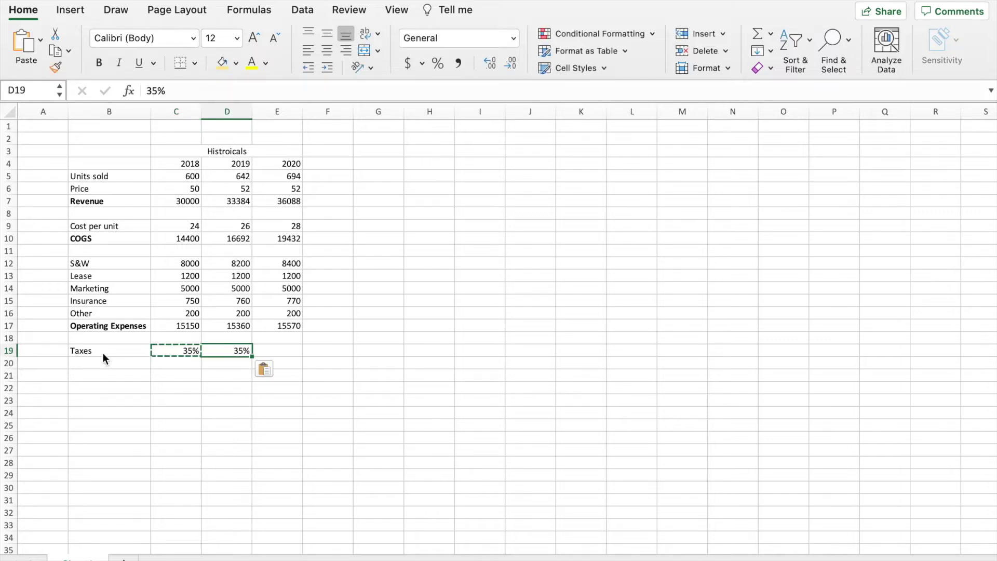
pyautogui.press('Right')
pyautogui.hotkey('ctrl', 'v')
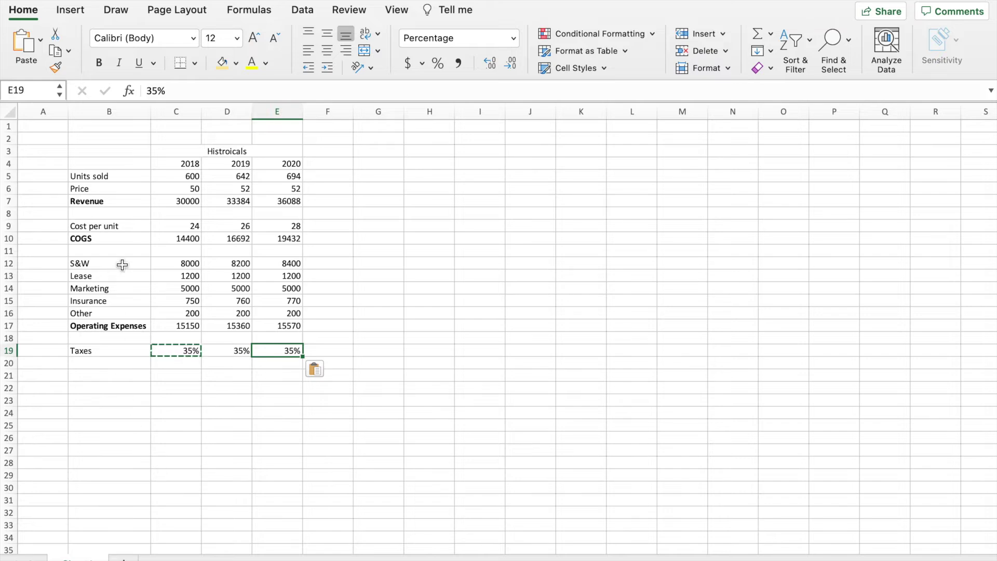
# Enter the income statement year headers 2018, 2019 and 2020 in C26:E26.
pyautogui.scroll(-4, 203, 430)
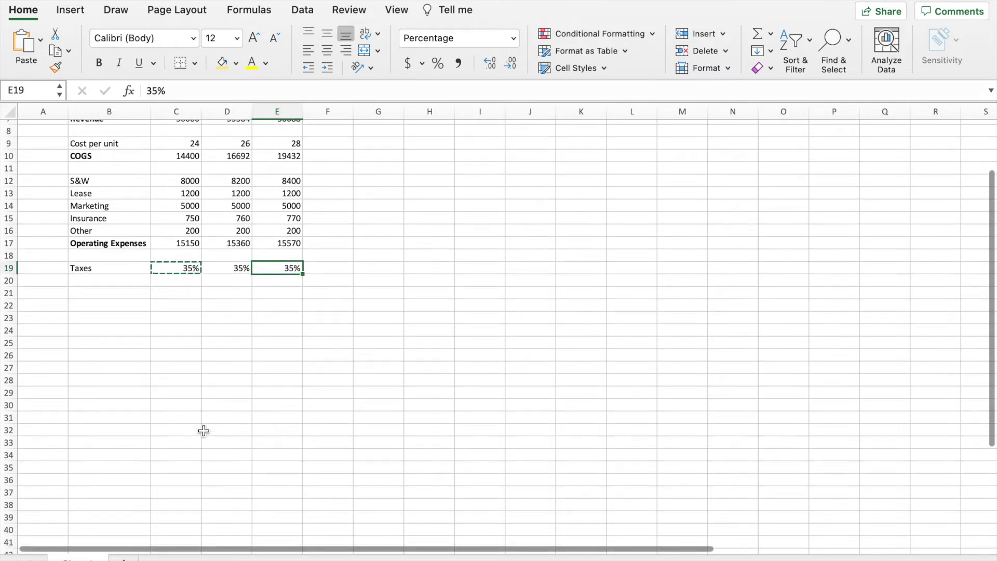
pyautogui.click(177, 341)
pyautogui.write('2018')
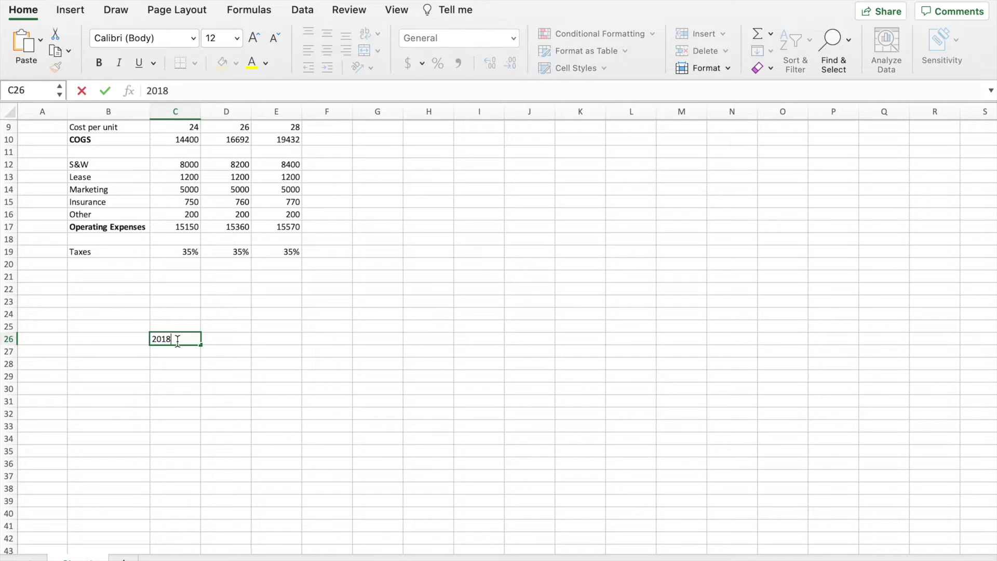
pyautogui.press('Tab')
pyautogui.write('2019')
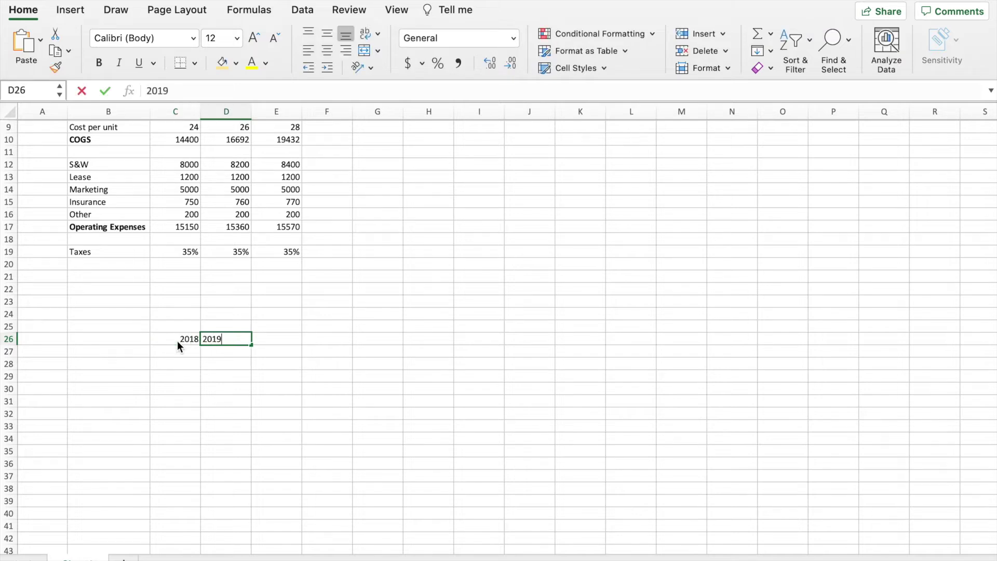
pyautogui.press('Tab')
pyautogui.write('2020')
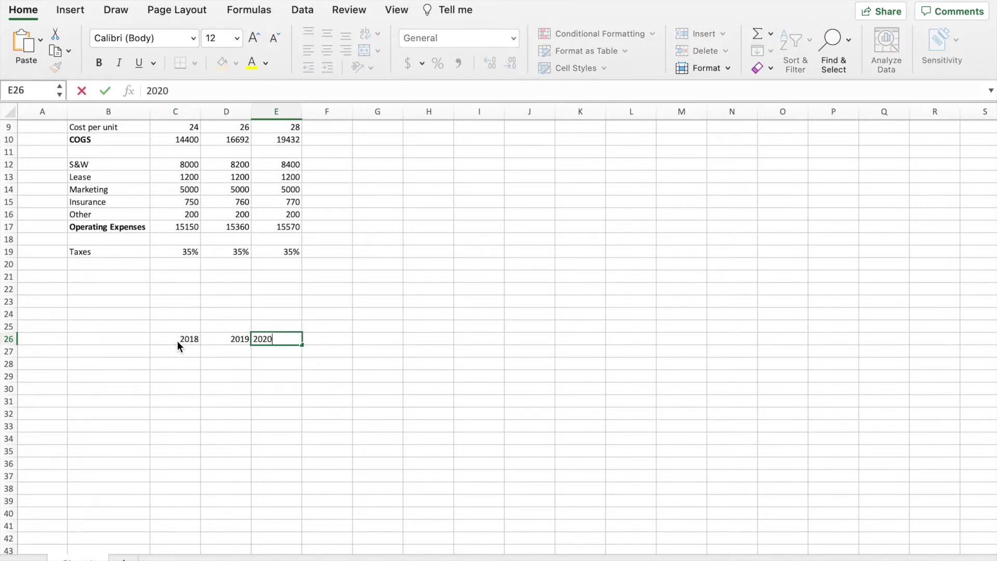
# Add a Revenue row in row 27 linked to the historical revenue with =C7 and fill the formula across to E27.
pyautogui.click(125, 351)
pyautogui.write('Revenue')
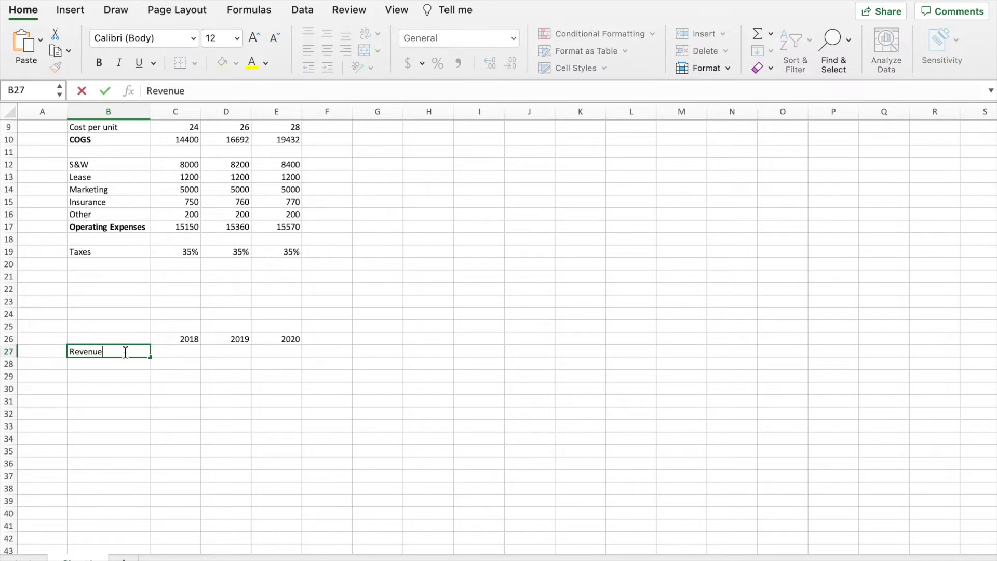
pyautogui.press('Tab')
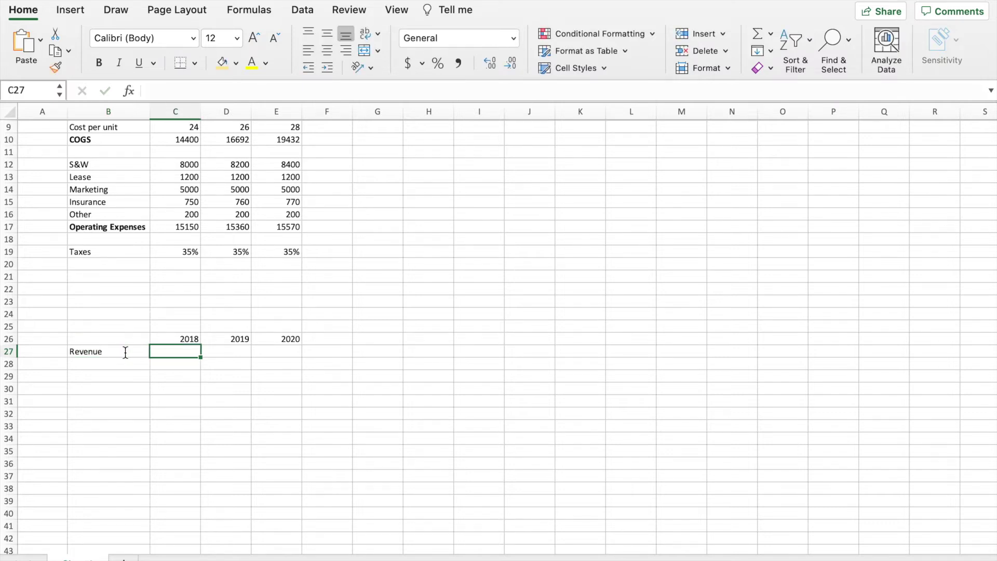
pyautogui.write('=')
pyautogui.scroll(3, 204, 286)
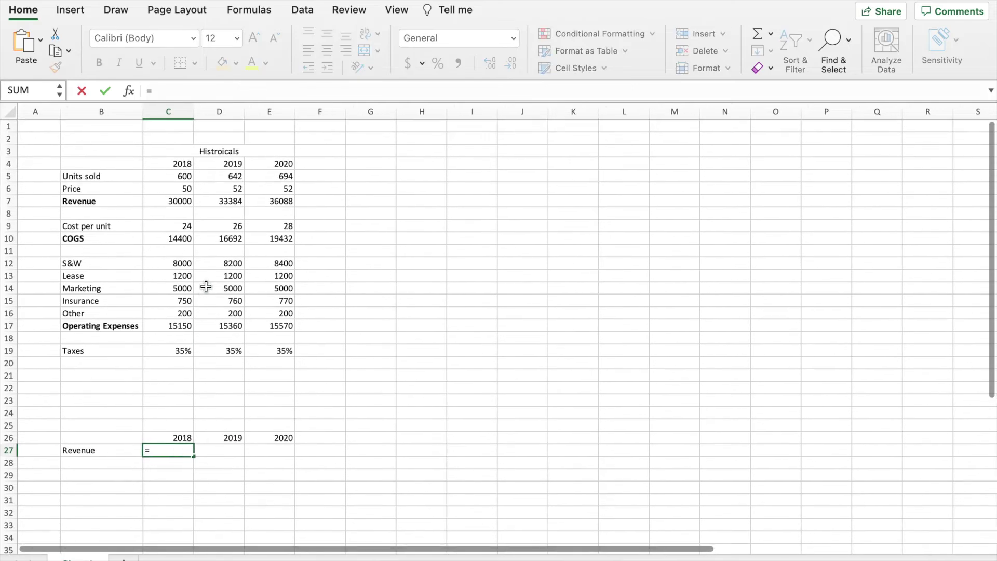
pyautogui.click(181, 202)
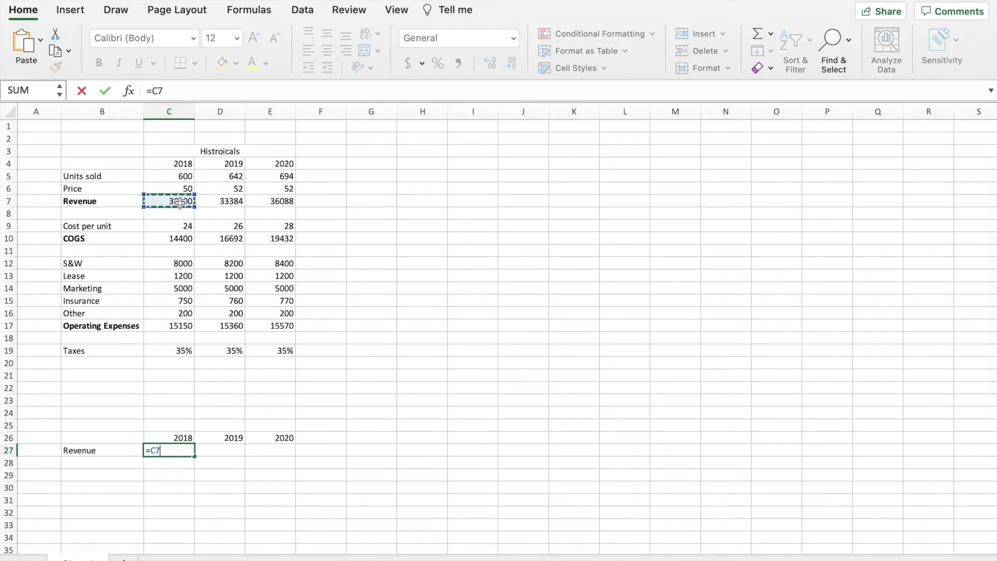
pyautogui.press('Return')
pyautogui.click(188, 451)
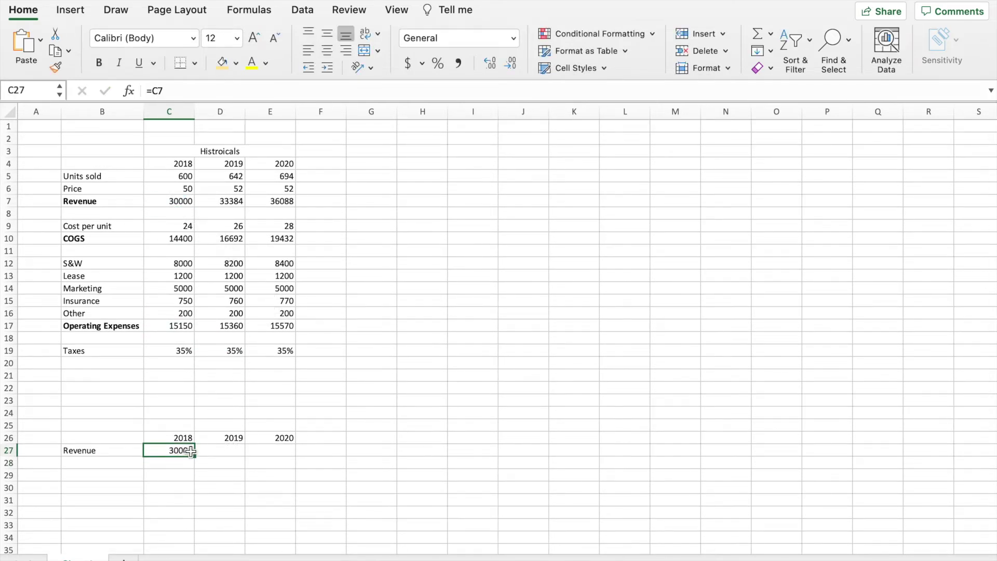
pyautogui.moveTo(194, 456); pyautogui.dragTo(272, 455)
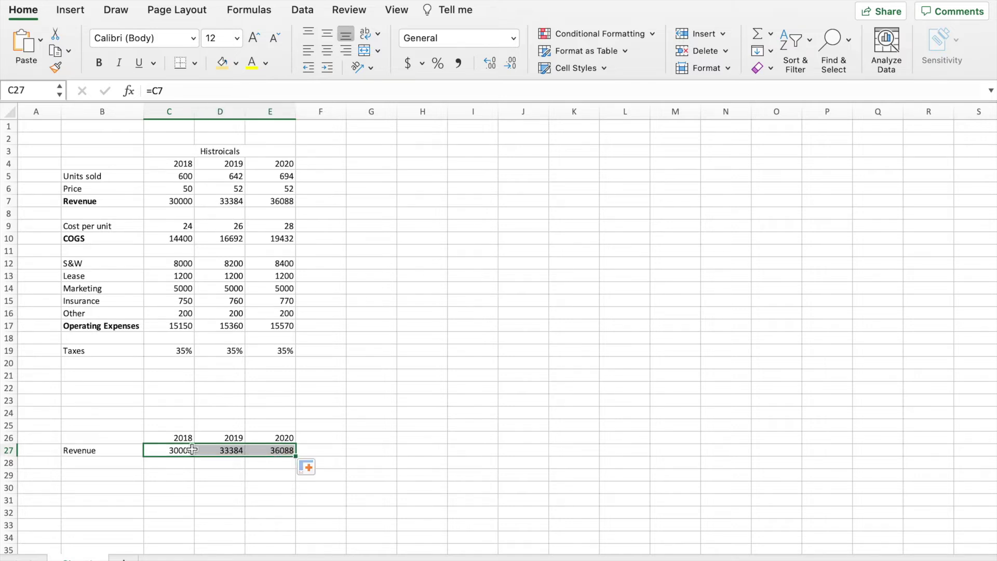
# Add a COGS row in row 28 linked to the historical COGS with =C10 and fill the formula across to E28.
pyautogui.click(123, 464)
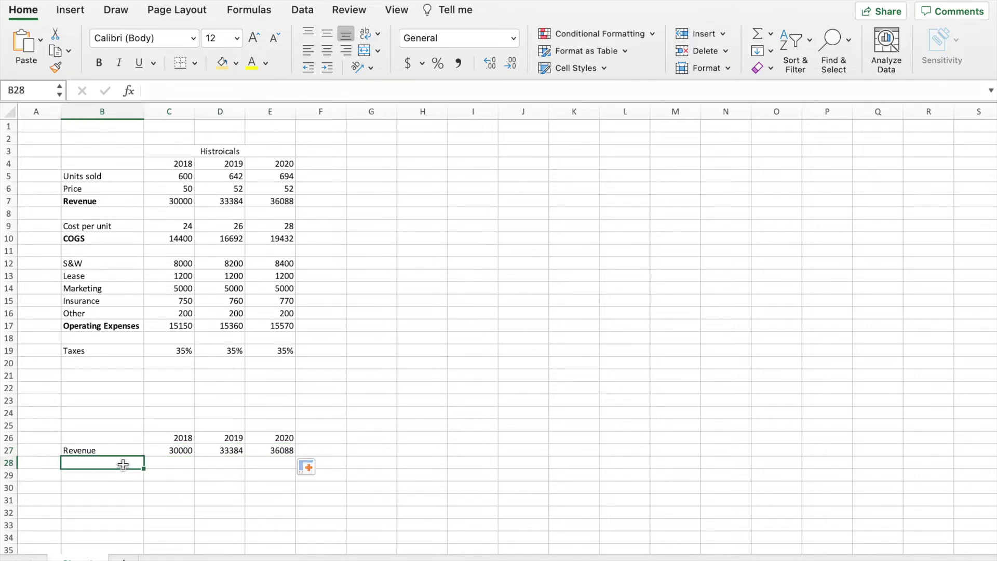
pyautogui.write('COGS')
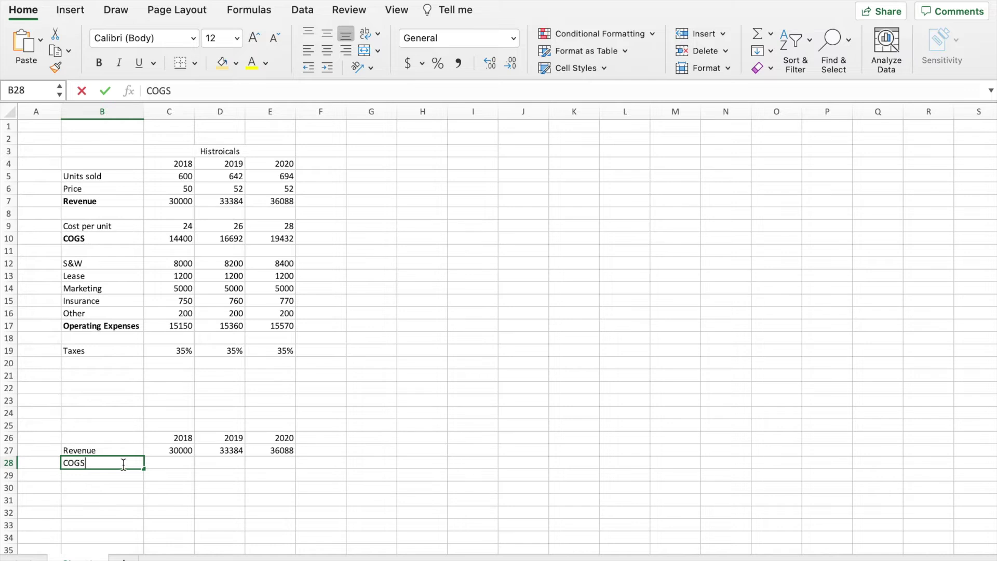
pyautogui.press('Return')
pyautogui.click(178, 463)
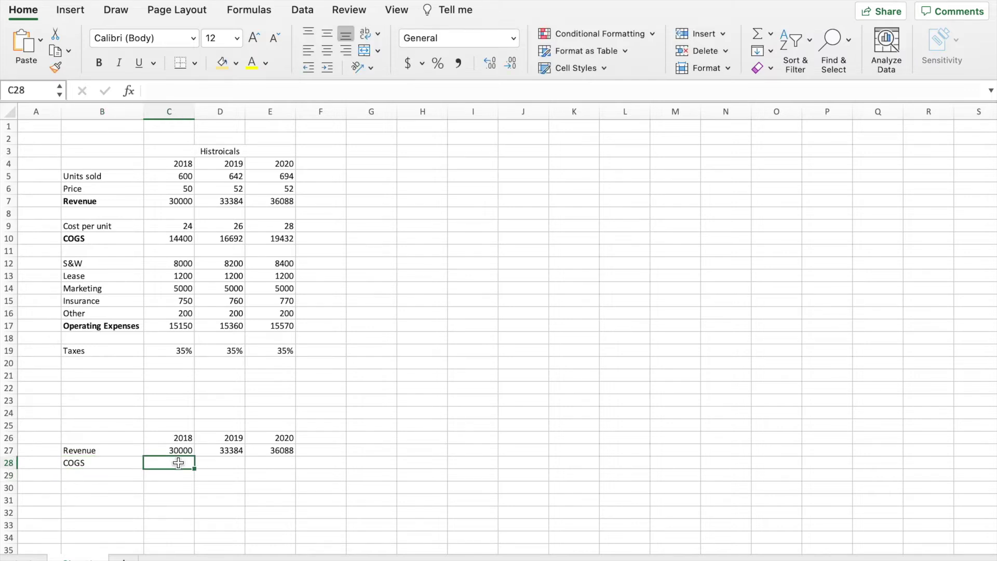
pyautogui.write('=')
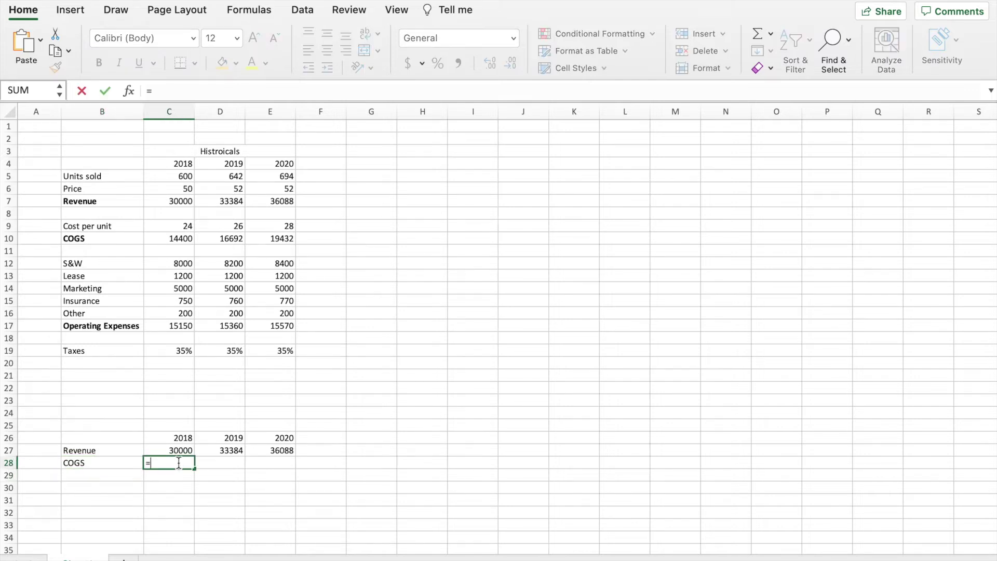
pyautogui.click(185, 241)
pyautogui.press('Return')
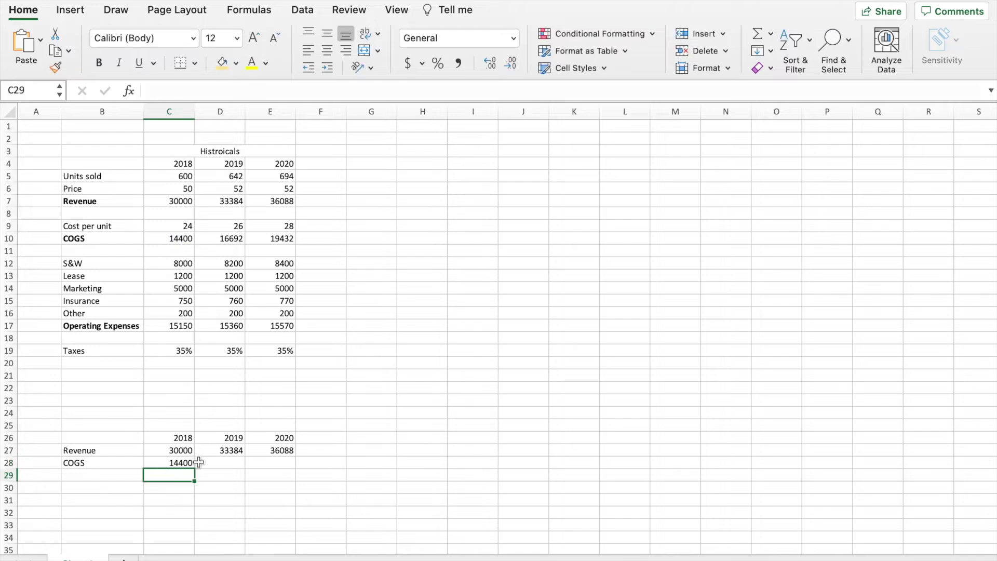
pyautogui.click(184, 464)
pyautogui.moveTo(195, 468); pyautogui.dragTo(274, 466)
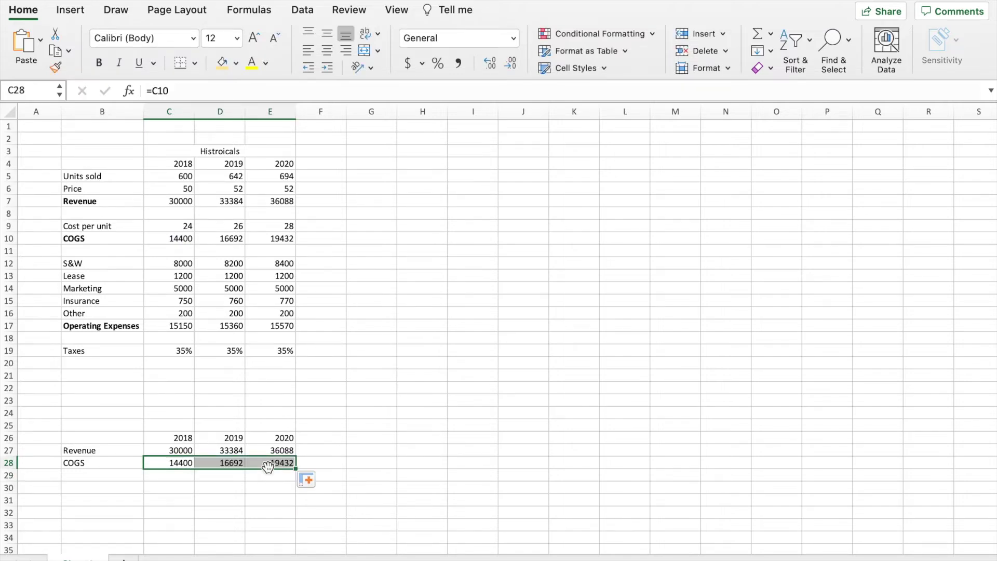
# Add a Gross Profit row in row 29 calculated with =C27-C28 and fill the formula across to E29.
pyautogui.click(104, 477)
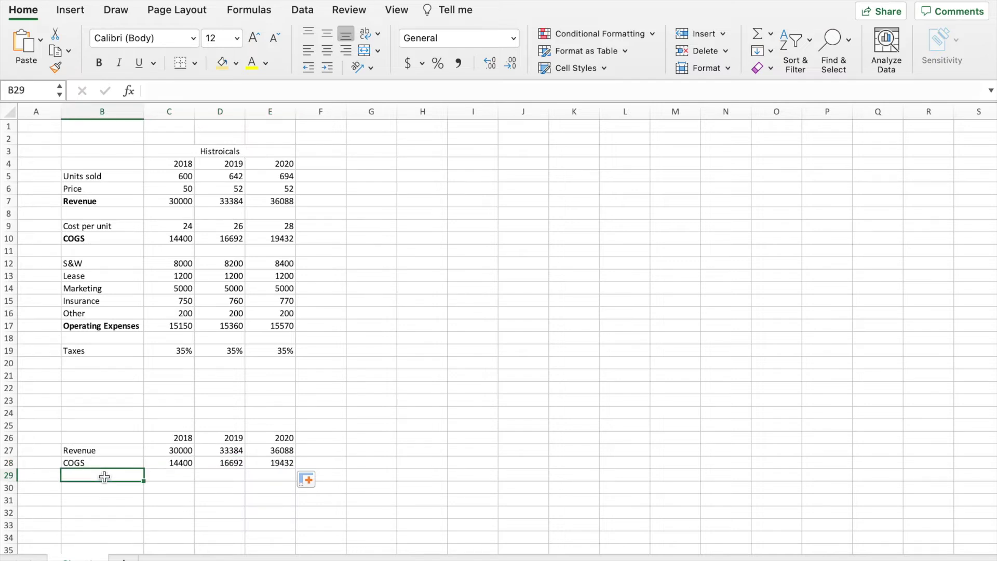
pyautogui.write('Gross Profit')
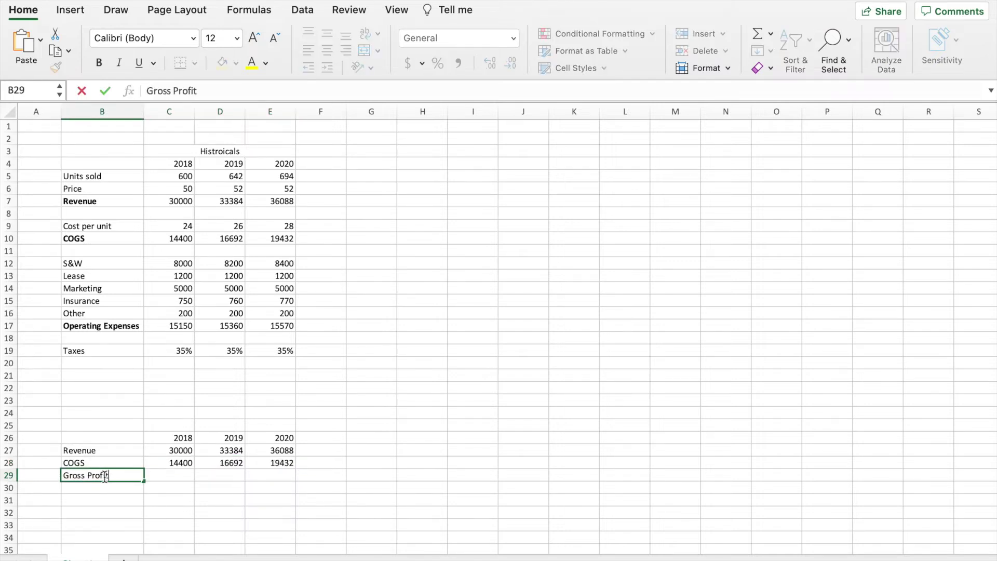
pyautogui.press('Tab')
pyautogui.write('=')
pyautogui.click(160, 453)
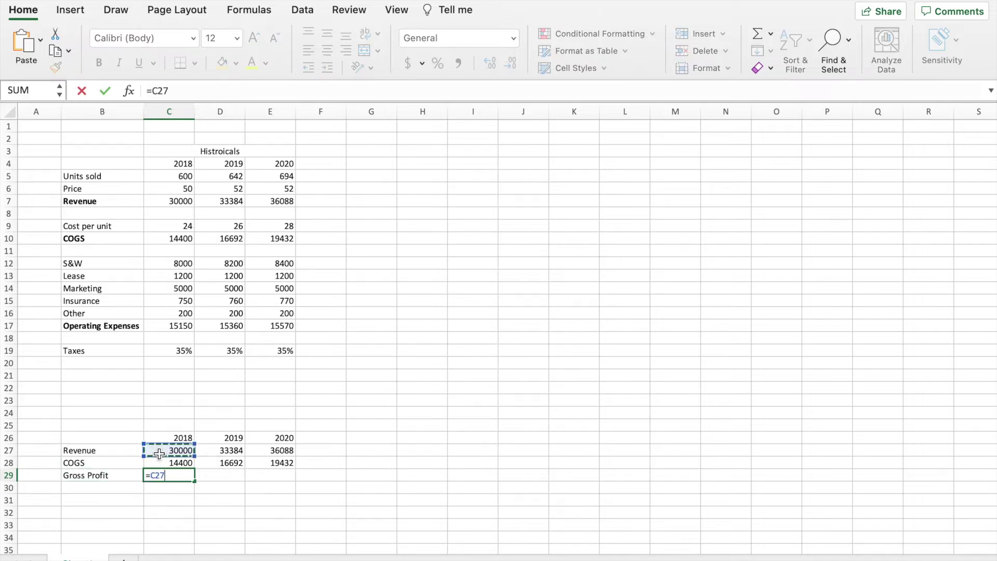
pyautogui.click(177, 463)
pyautogui.press('Return')
pyautogui.click(180, 477)
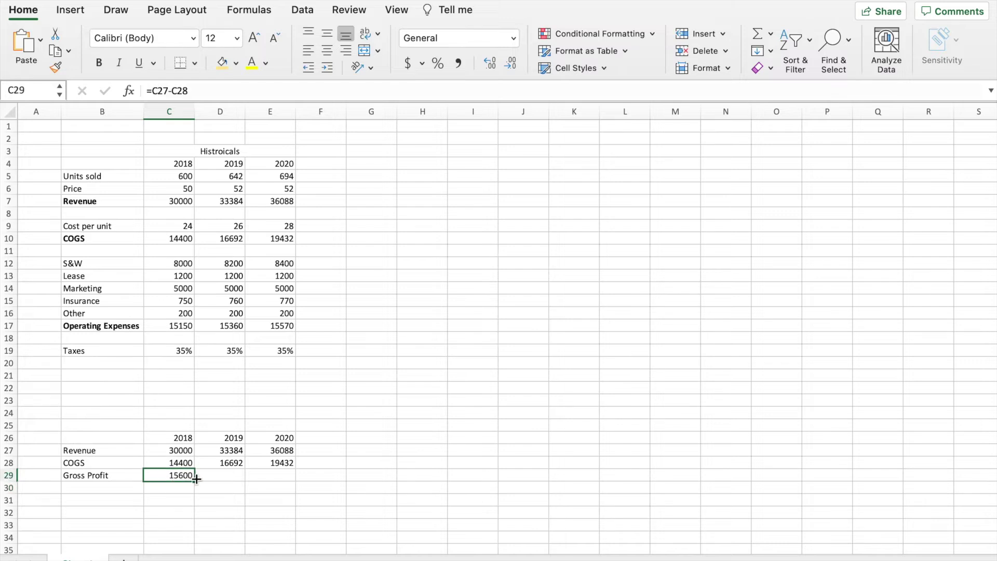
pyautogui.moveTo(196, 479); pyautogui.dragTo(283, 482)
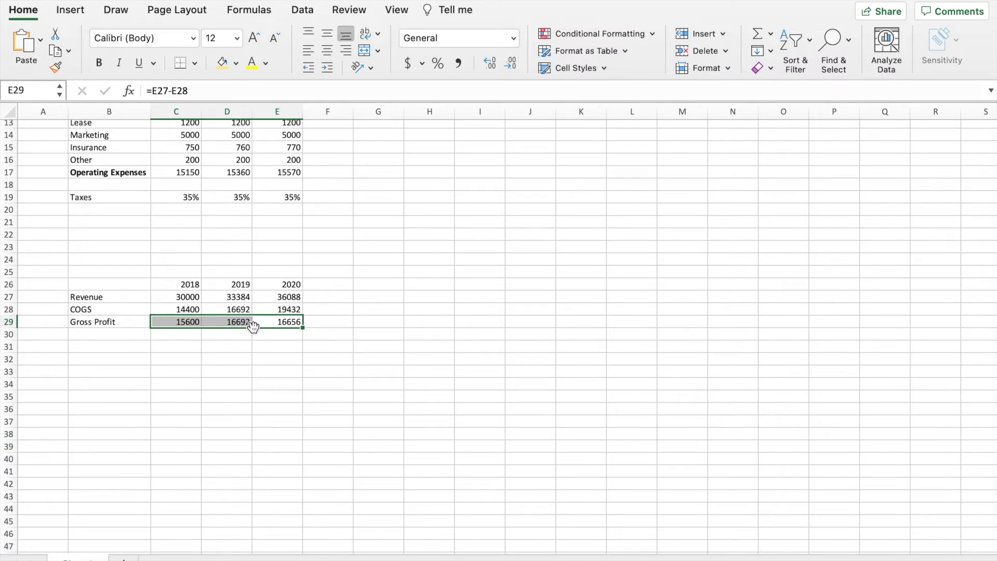
# Enter the heading Expenses in B31 and copy the expense labels from B12:B16 into B32:B36.
pyautogui.click(117, 346)
pyautogui.write('Ex')
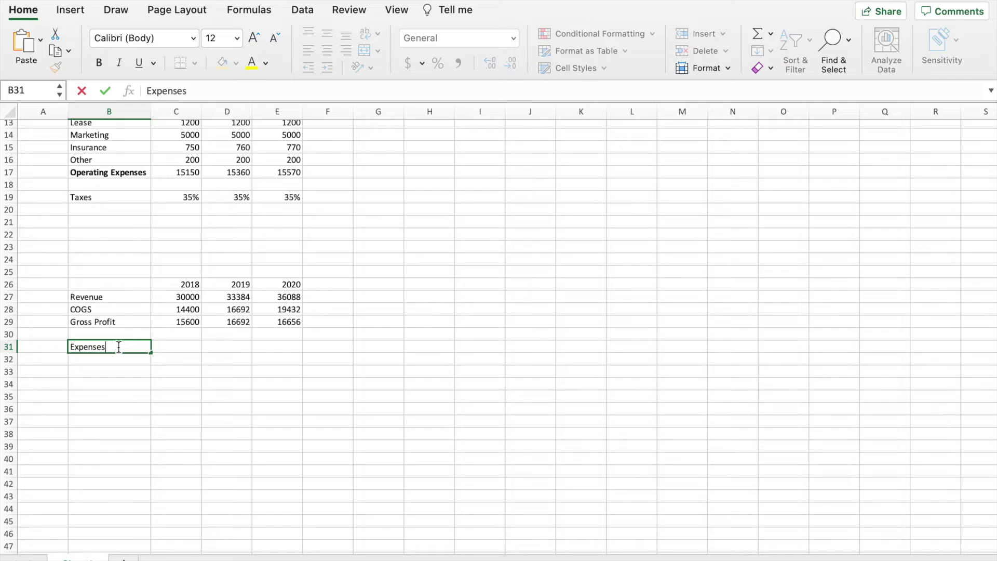
pyautogui.write('penses')
pyautogui.press('Return')
pyautogui.scroll(3, 179, 223)
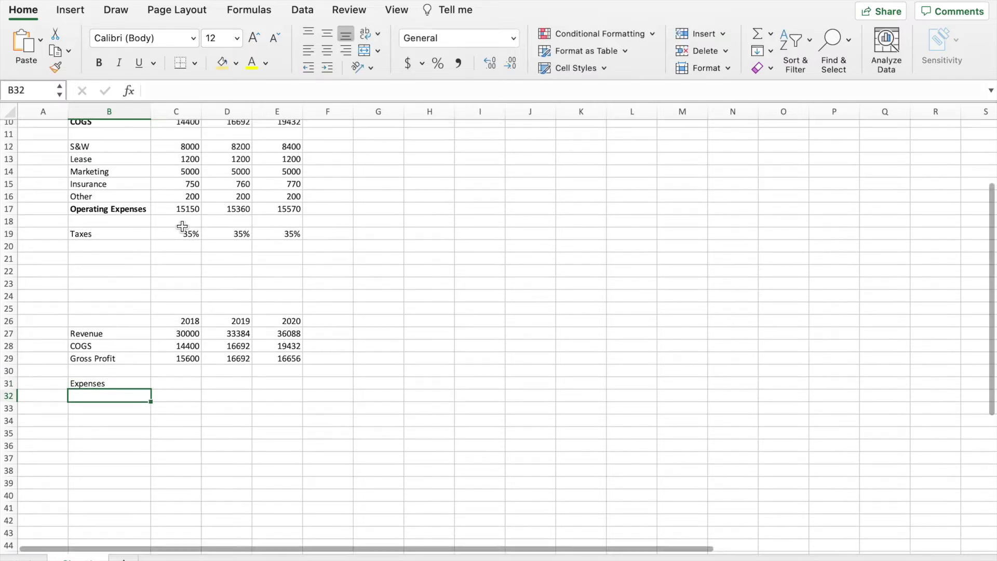
pyautogui.moveTo(133, 187); pyautogui.dragTo(125, 239)
pyautogui.hotkey('ctrl', 'c')
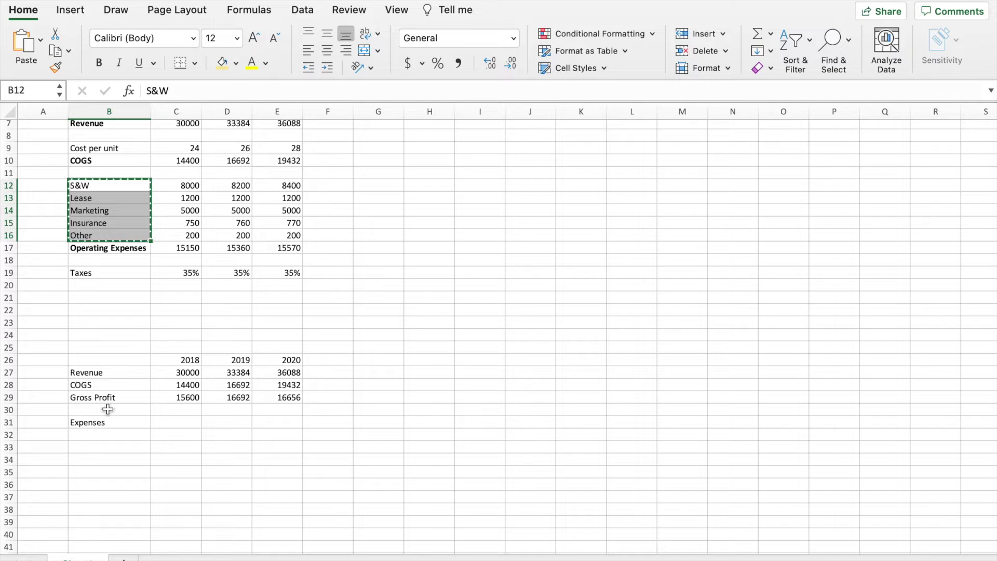
pyautogui.click(104, 436)
pyautogui.hotkey('ctrl', 'v')
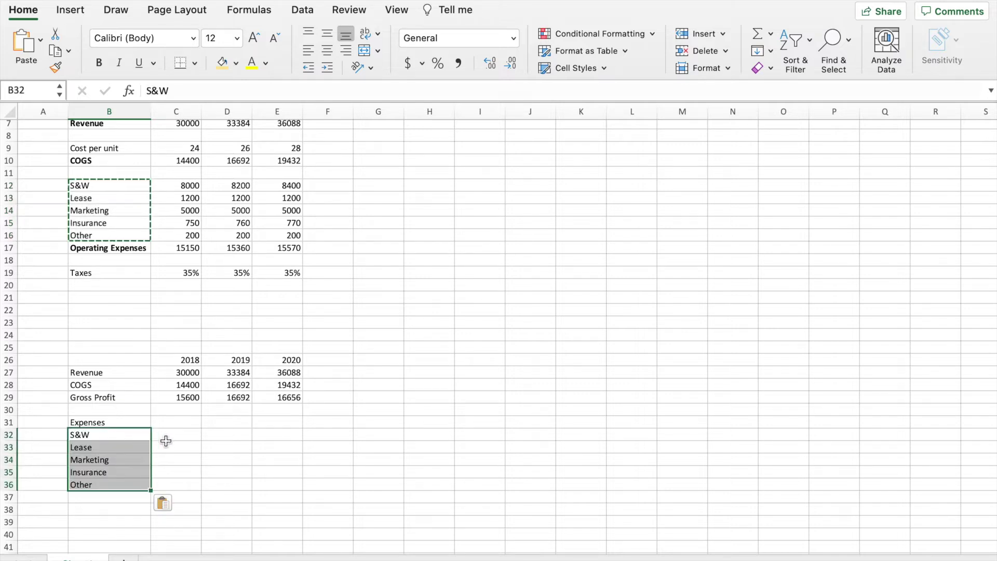
# Link the 2018 S&W expense in C32 with =C12 and fill the formula over C32:E36.
pyautogui.click(186, 439)
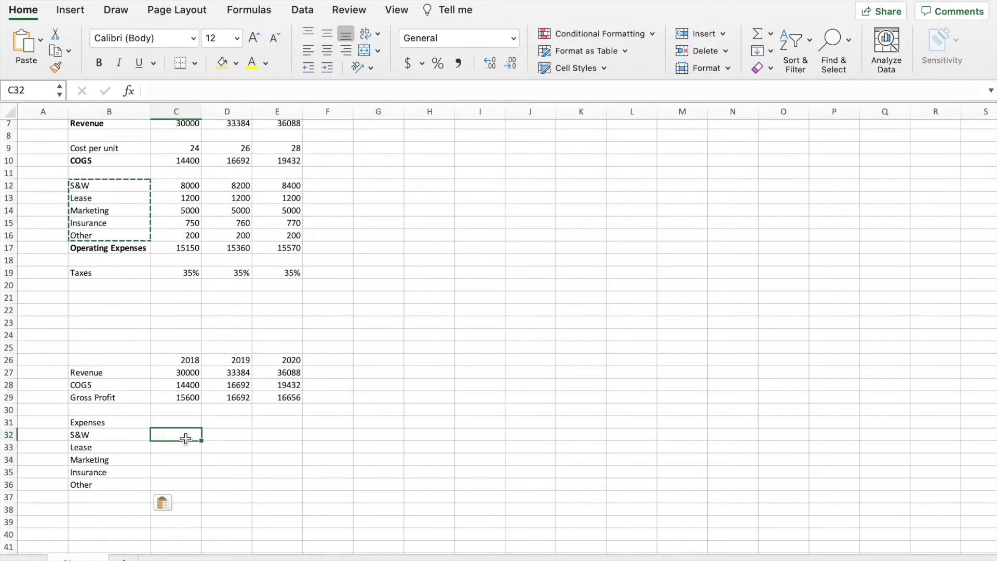
pyautogui.write('=')
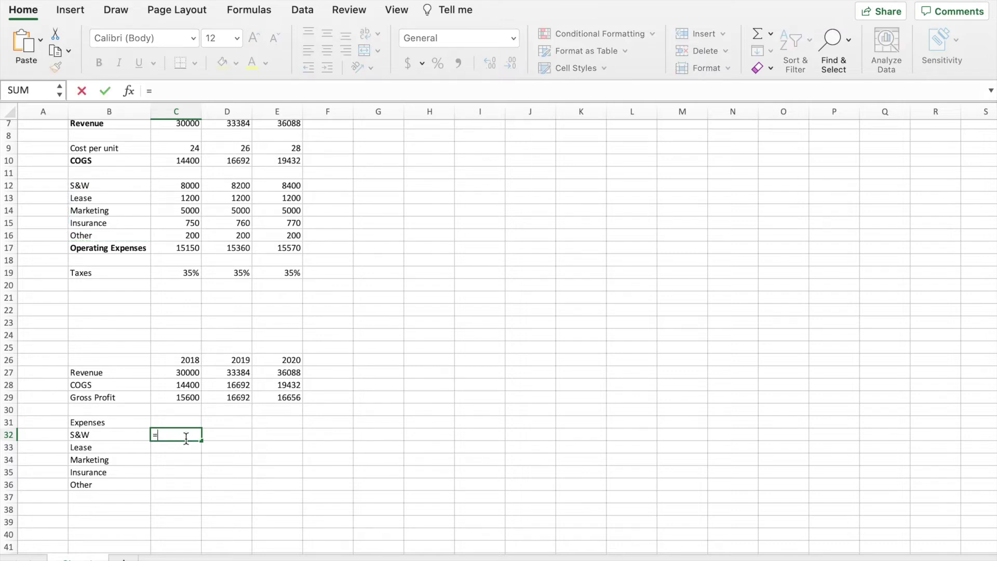
pyautogui.click(188, 186)
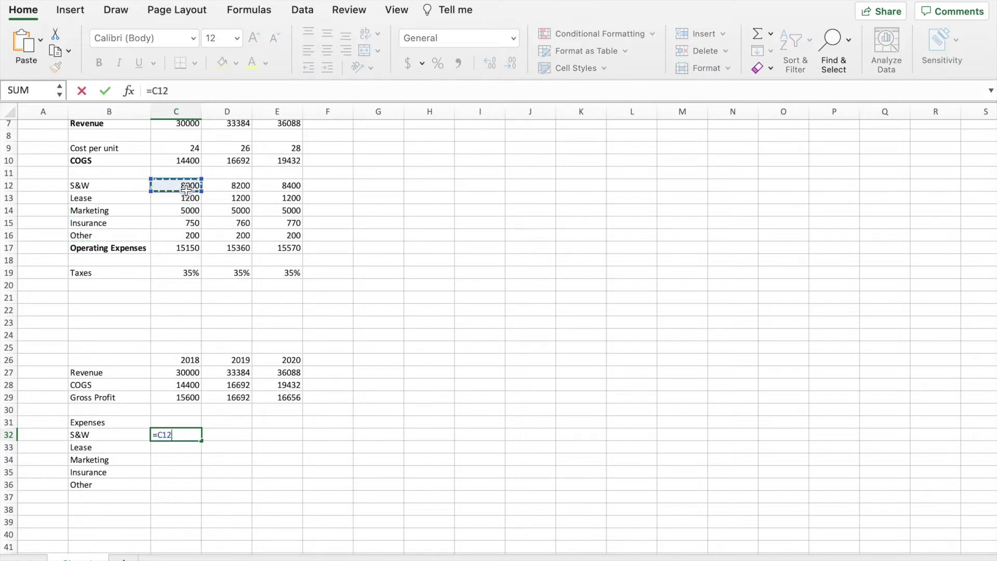
pyautogui.press('Return')
pyautogui.click(196, 435)
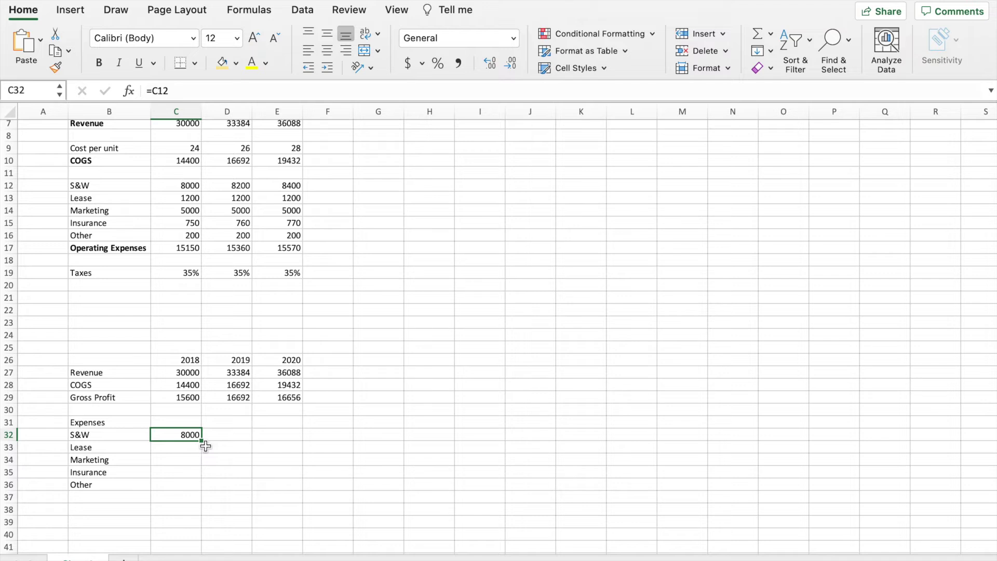
pyautogui.moveTo(200, 442); pyautogui.dragTo(303, 488)
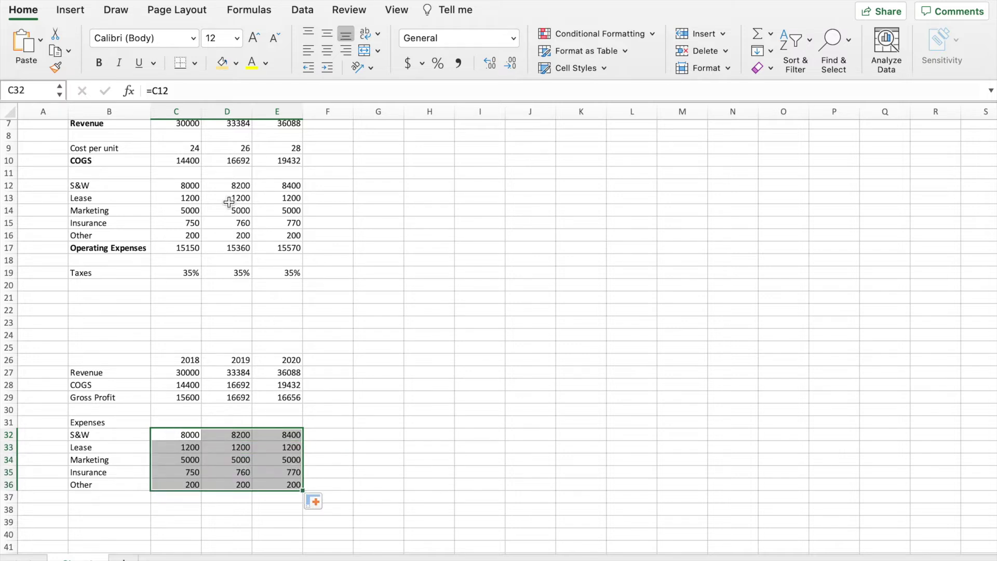
# Add a row labelled Total Enpenses in row 37 calculated with =SUM(C32:C36) and fill the formula across to E37.
pyautogui.scroll(-5, 293, 395)
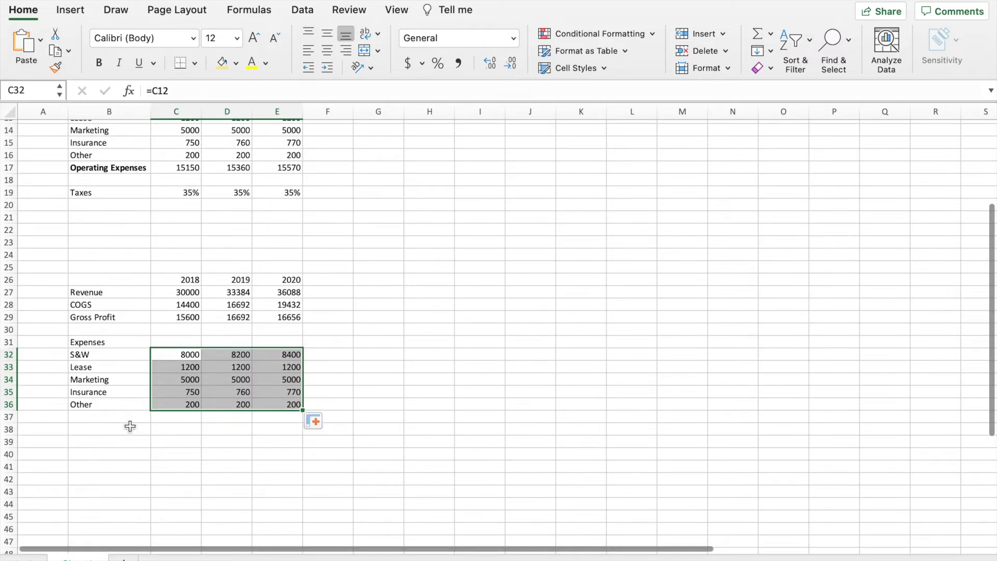
pyautogui.click(124, 419)
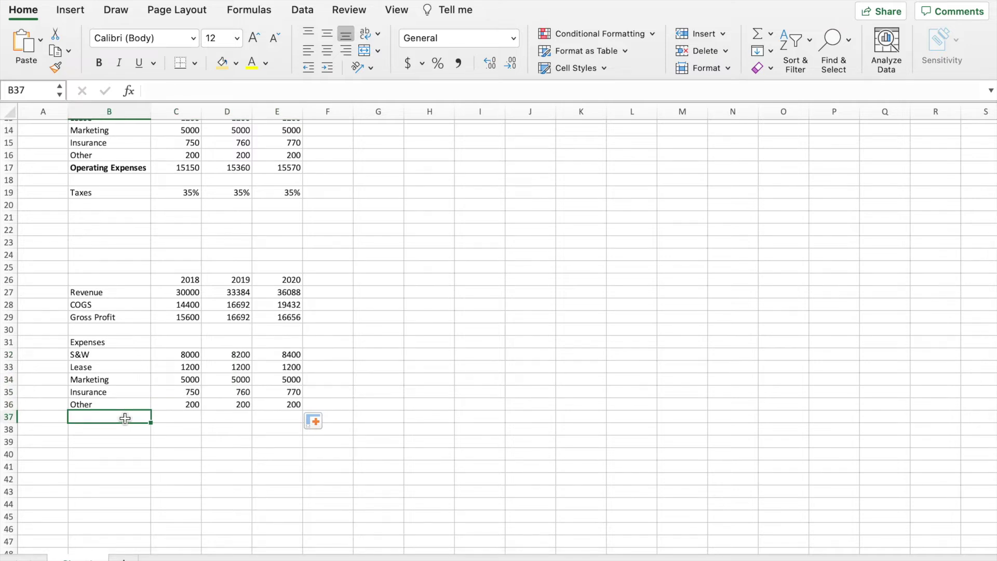
pyautogui.write('Total Enpen')
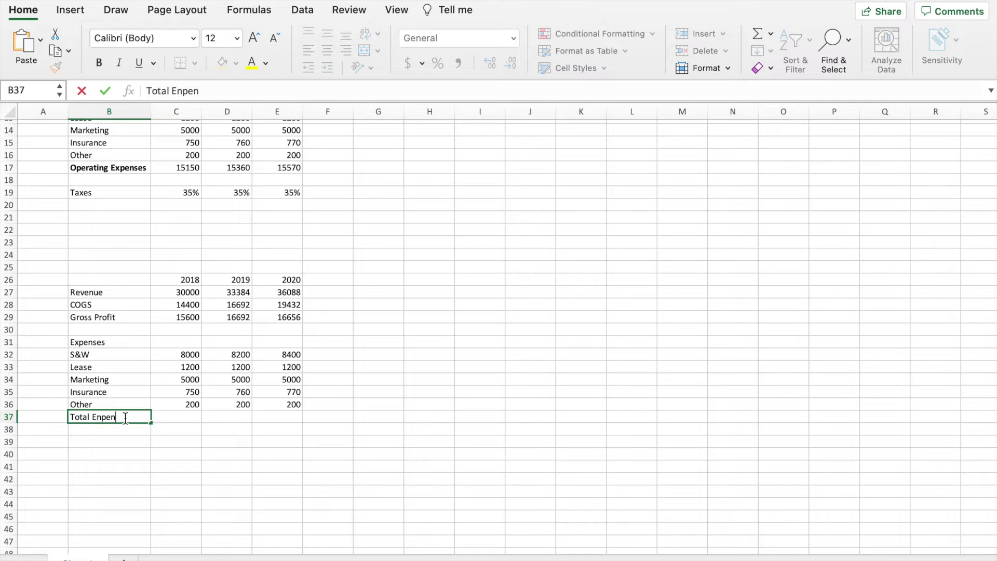
pyautogui.write('ses')
pyautogui.press('Tab')
pyautogui.write('=sum(')
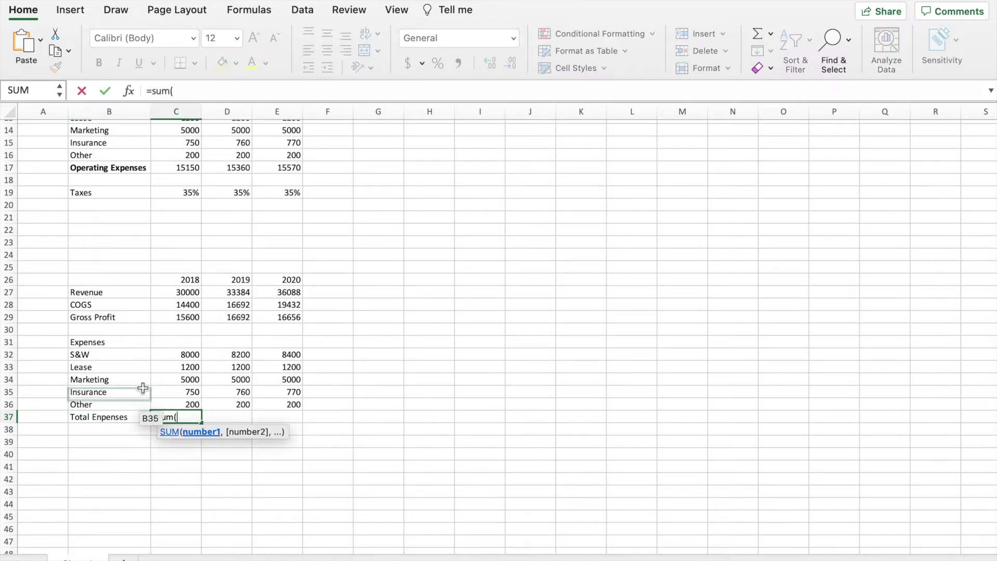
pyautogui.moveTo(180, 355); pyautogui.dragTo(185, 406)
pyautogui.press('Return')
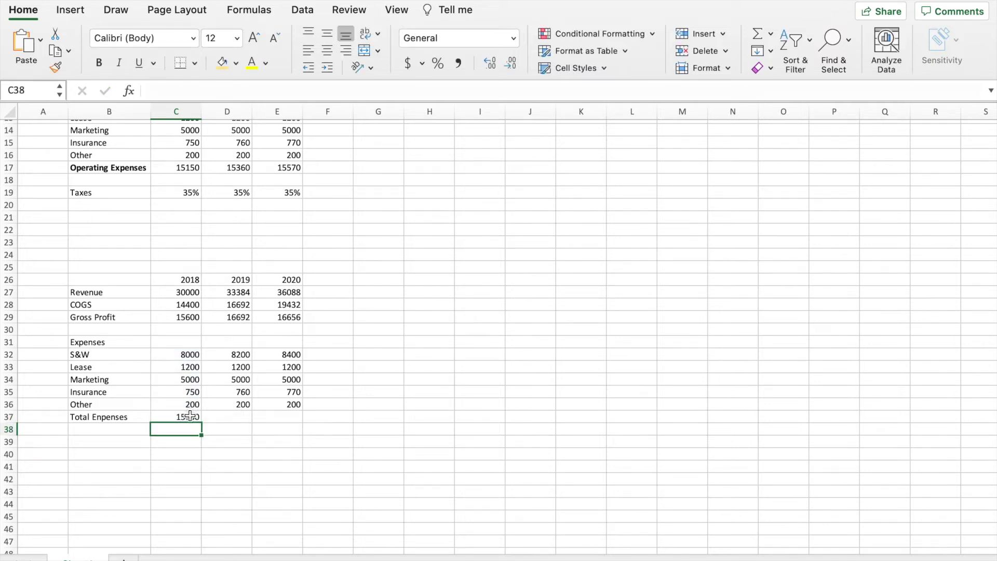
pyautogui.click(194, 416)
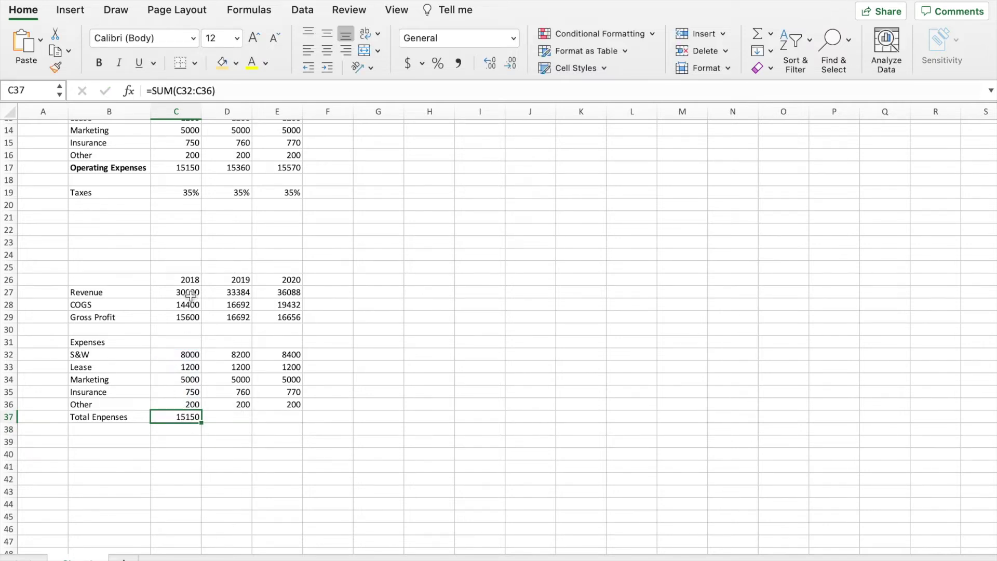
pyautogui.moveTo(201, 423); pyautogui.dragTo(291, 418)
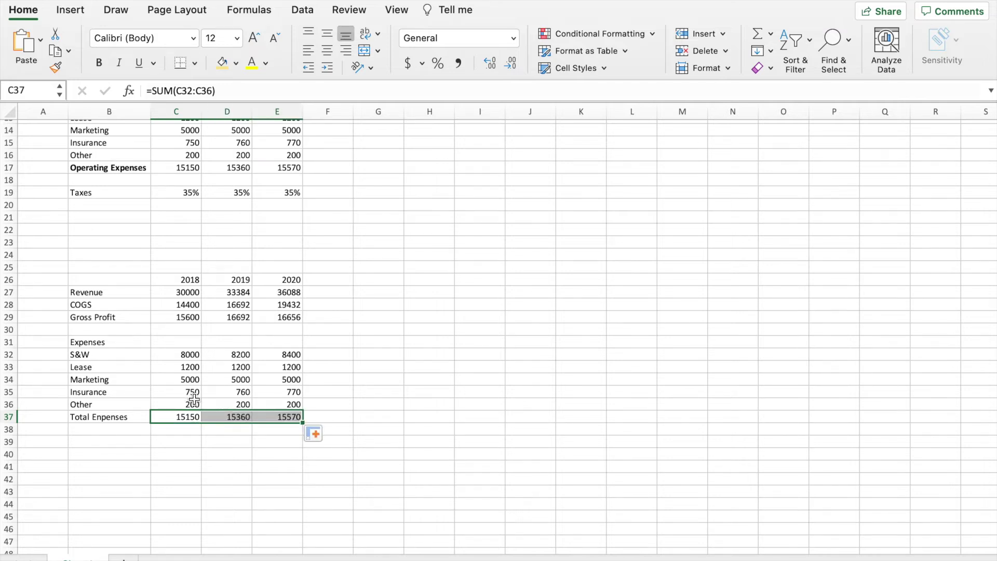
# Add an Operating Income row in row 39 calculated with =C29-C37 and fill the formula across to E39.
pyautogui.click(106, 442)
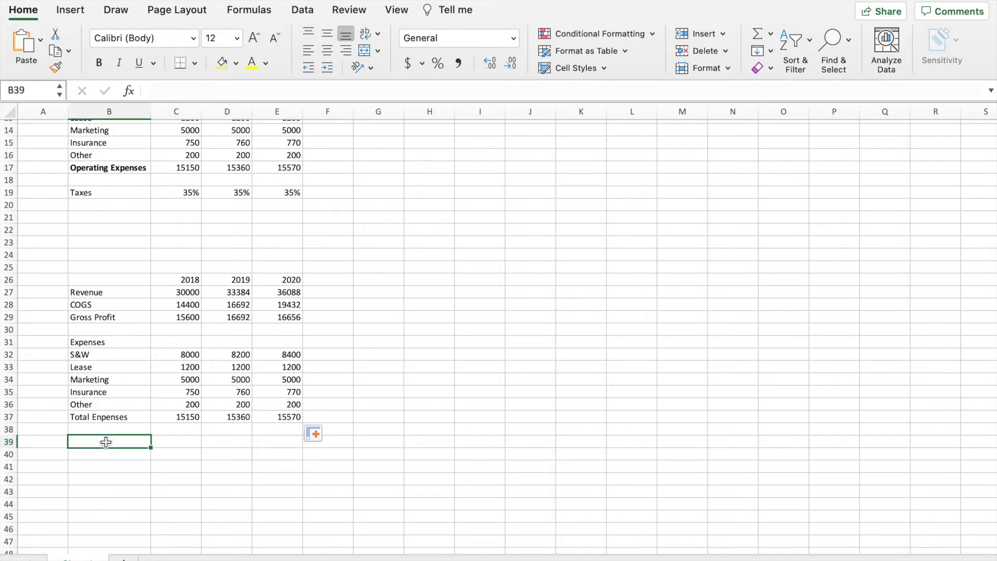
pyautogui.write('Operatin')
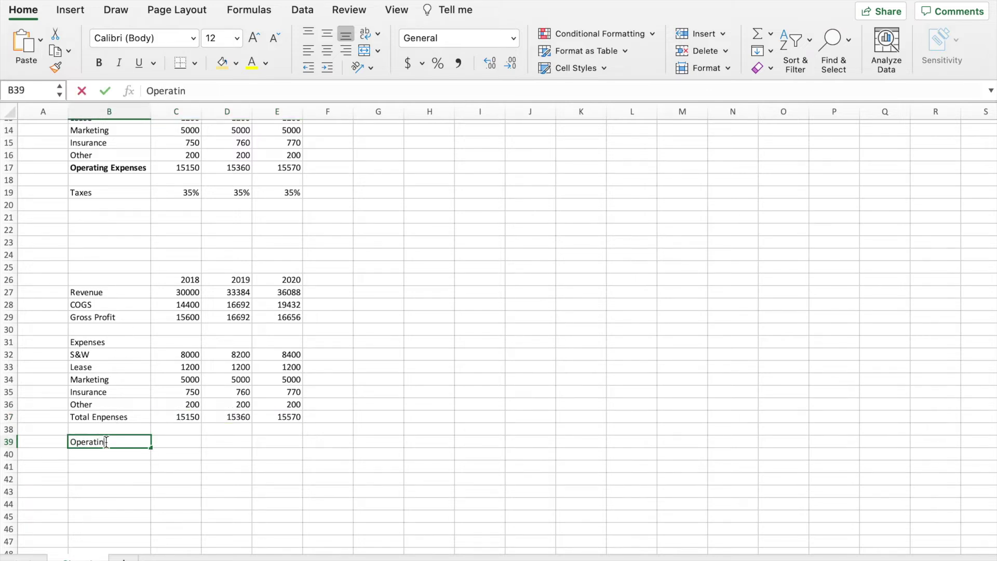
pyautogui.write('g Income')
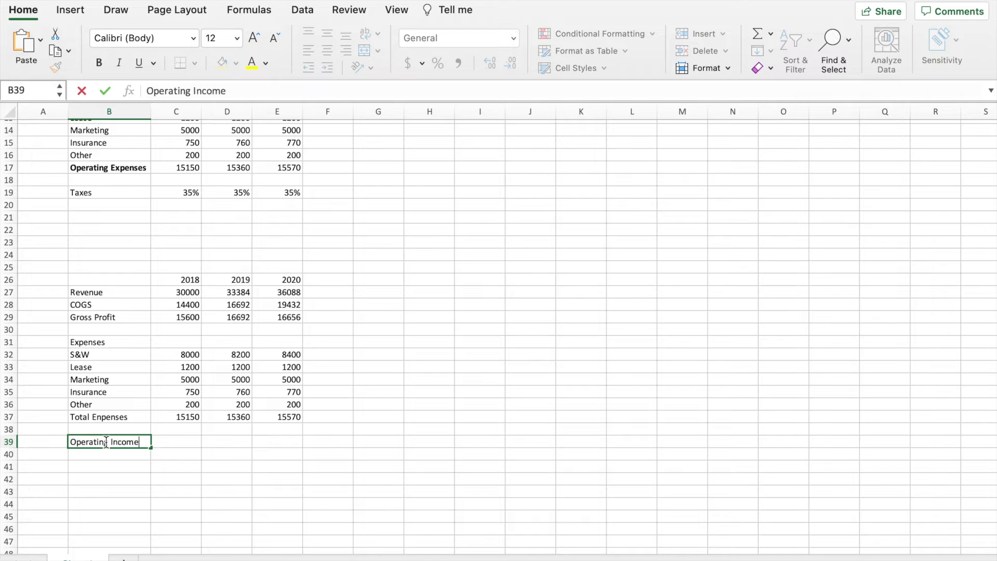
pyautogui.press('Return')
pyautogui.click(177, 443)
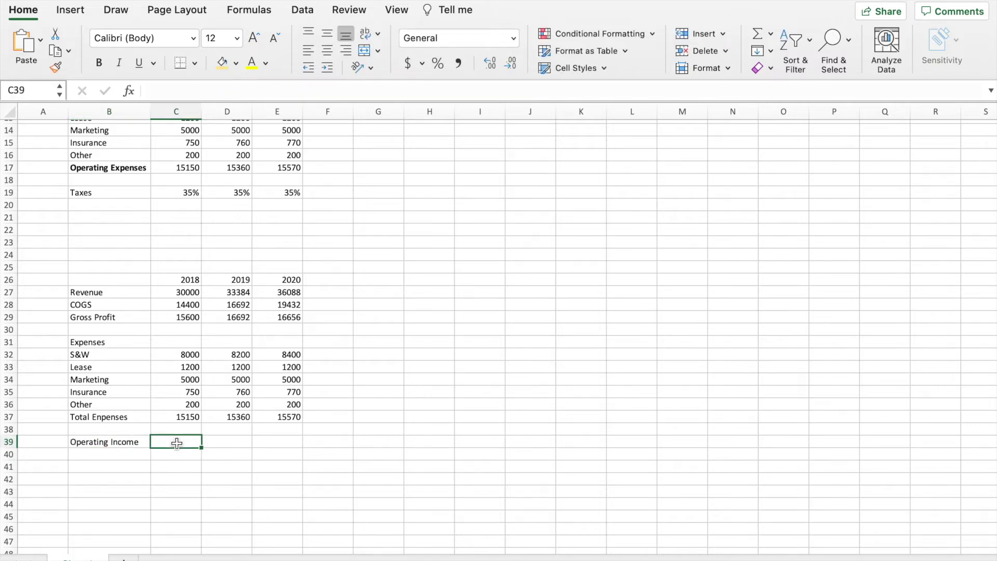
pyautogui.write('=')
pyautogui.click(195, 318)
pyautogui.write('-')
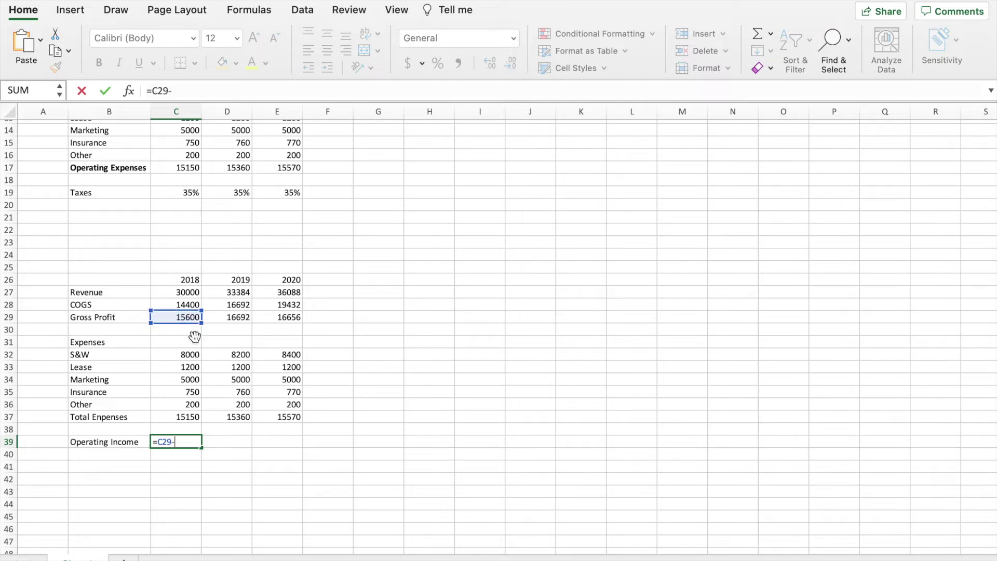
pyautogui.click(195, 416)
pyautogui.press('Return')
pyautogui.click(187, 442)
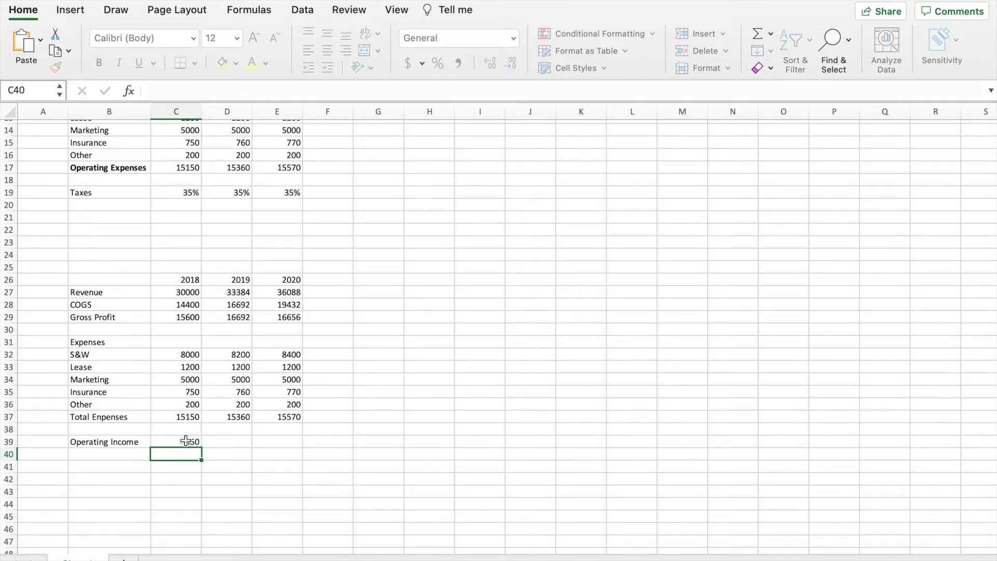
pyautogui.moveTo(202, 446); pyautogui.dragTo(294, 447)
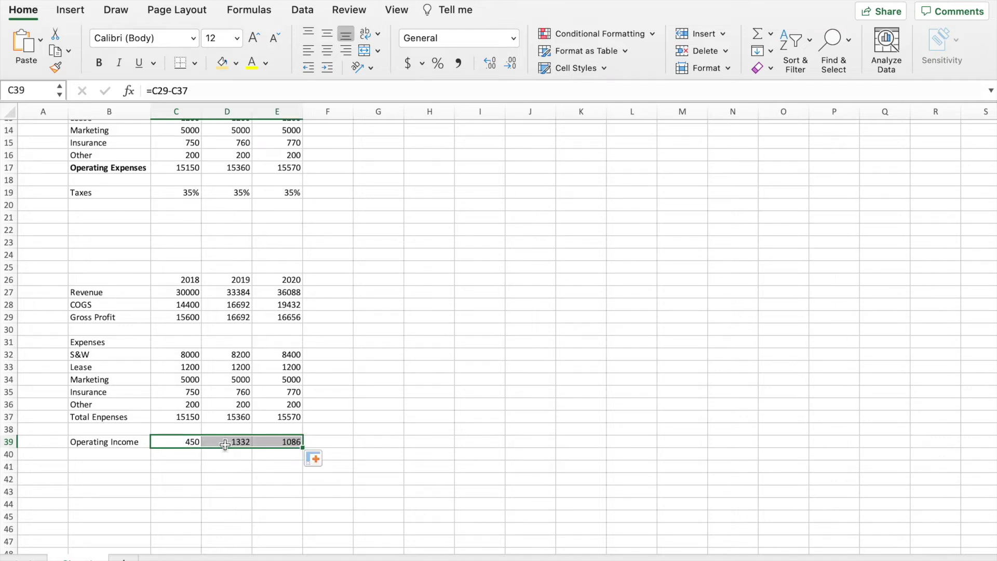
# Add a Taxes row in row 41 calculated with =C39*C19 and fill the formula across to E41.
pyautogui.click(118, 470)
pyautogui.write('Taxes')
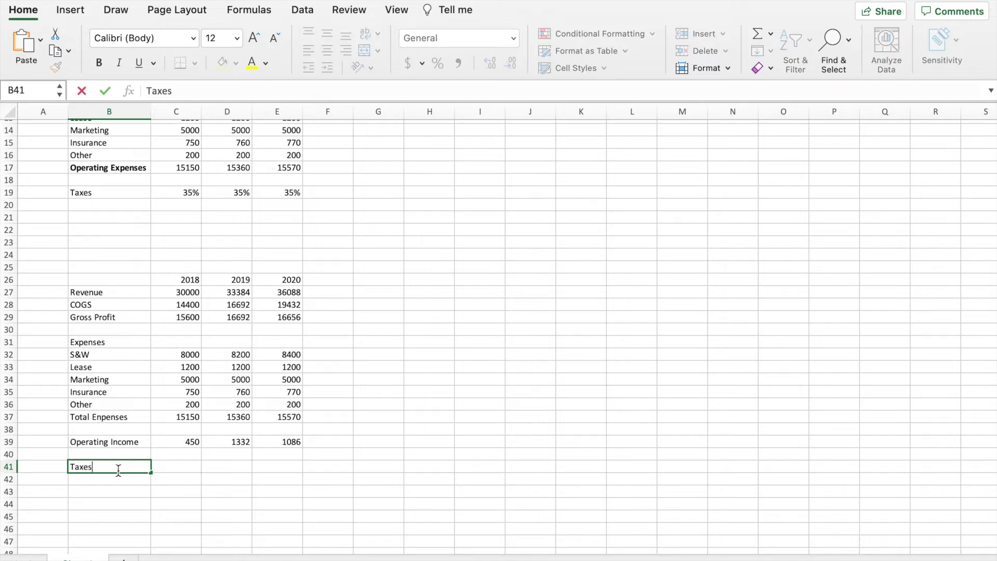
pyautogui.press('Tab')
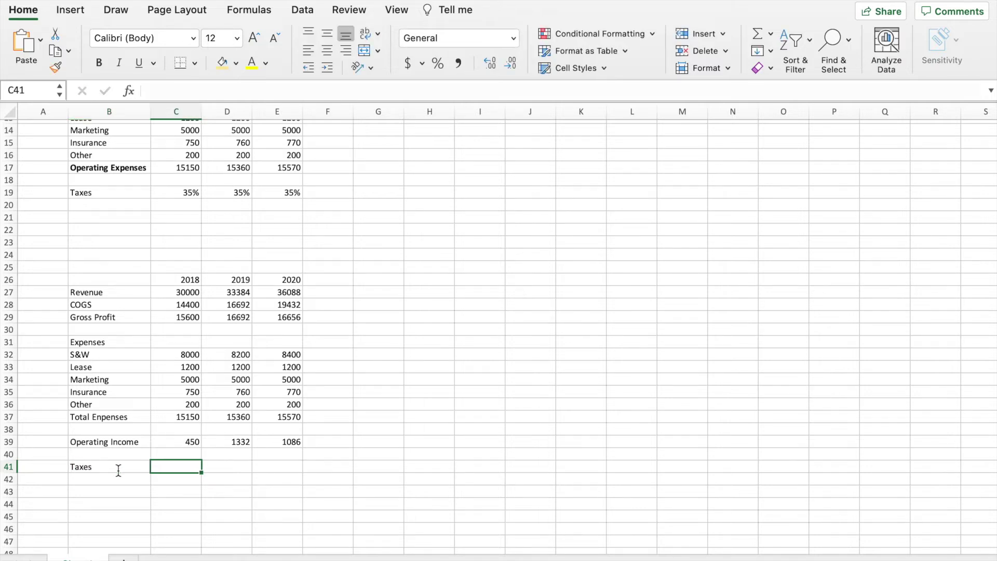
pyautogui.write('=')
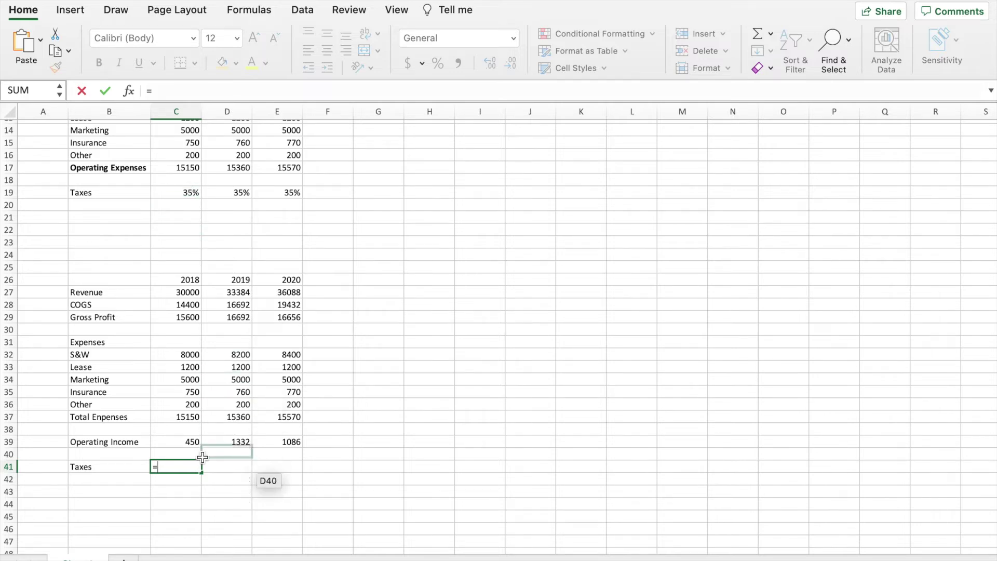
pyautogui.click(192, 443)
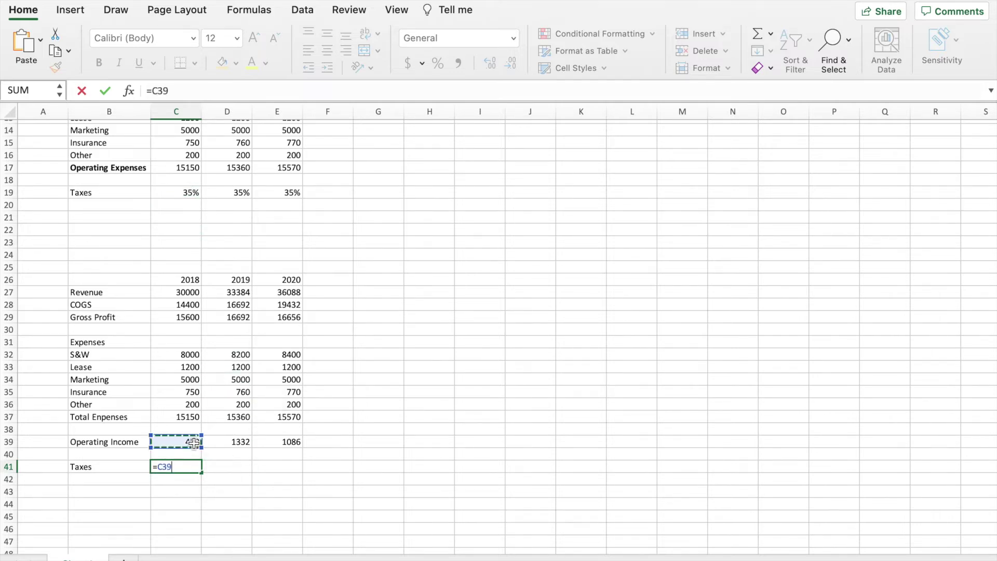
pyautogui.write('*')
pyautogui.click(188, 193)
pyautogui.press('Return')
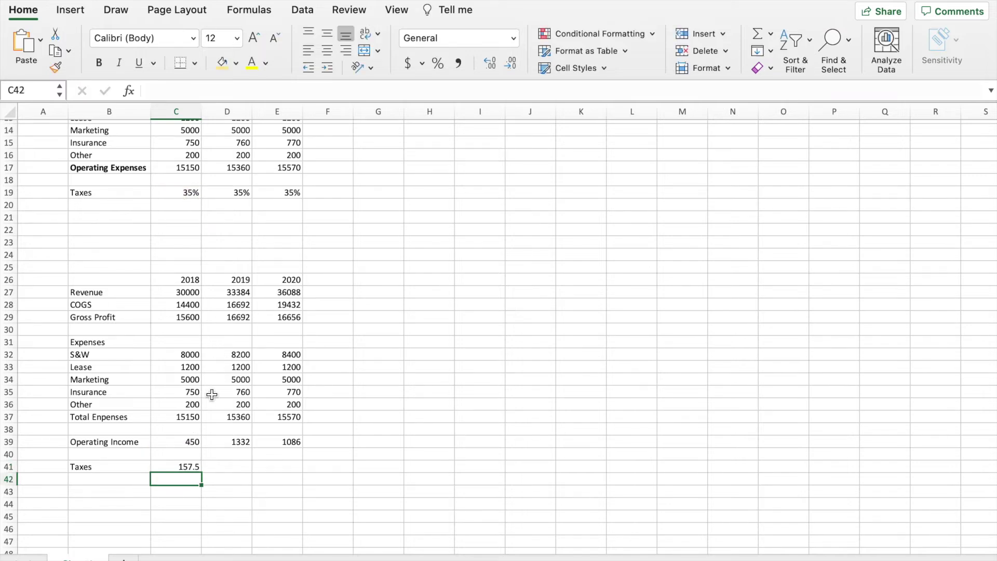
pyautogui.click(194, 468)
pyautogui.moveTo(201, 471); pyautogui.dragTo(284, 469)
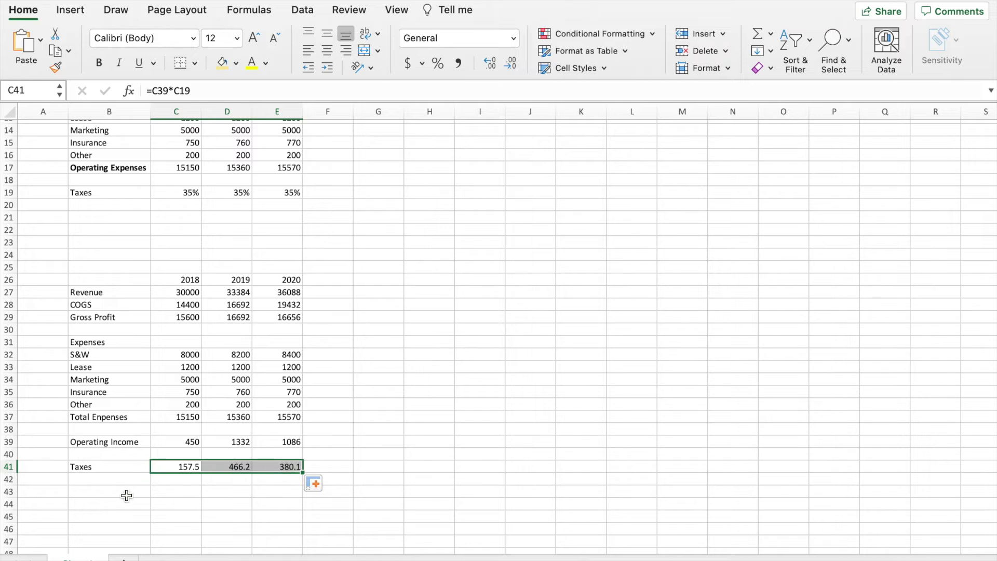
# Add a Net Income row in row 43 calculated with =C39-C41 and fill the formula across to E43.
pyautogui.click(126, 495)
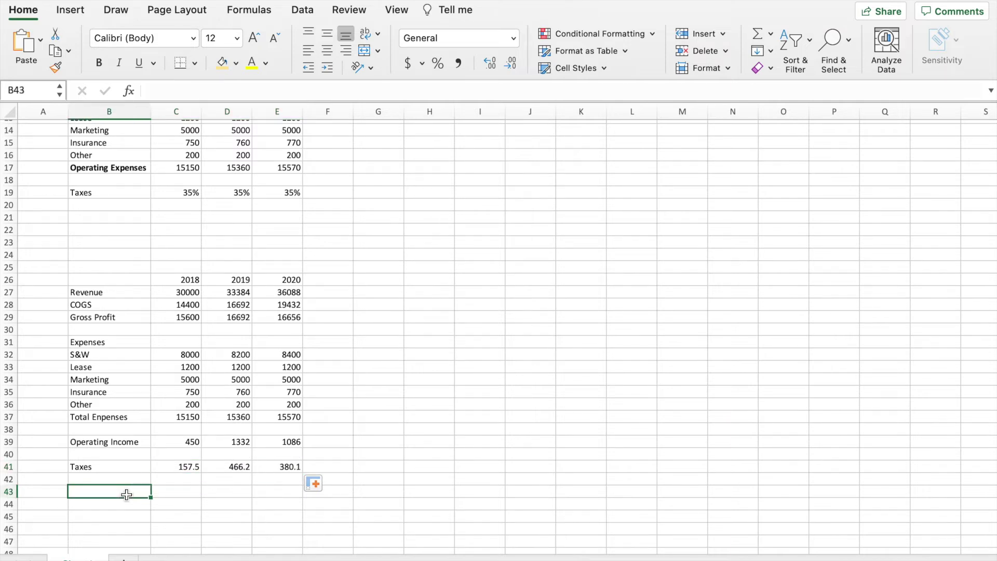
pyautogui.write('Net ')
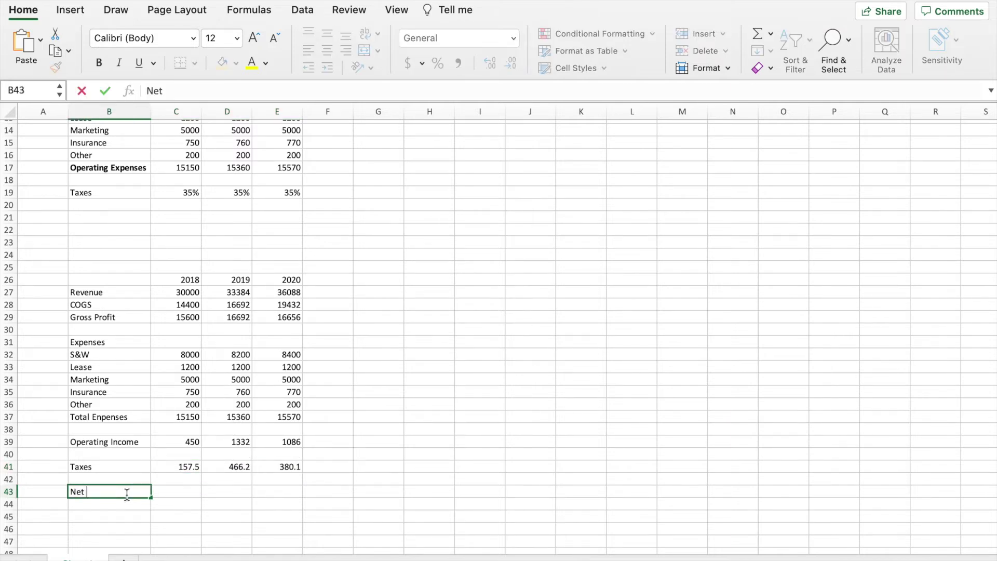
pyautogui.write('Income')
pyautogui.press('Tab')
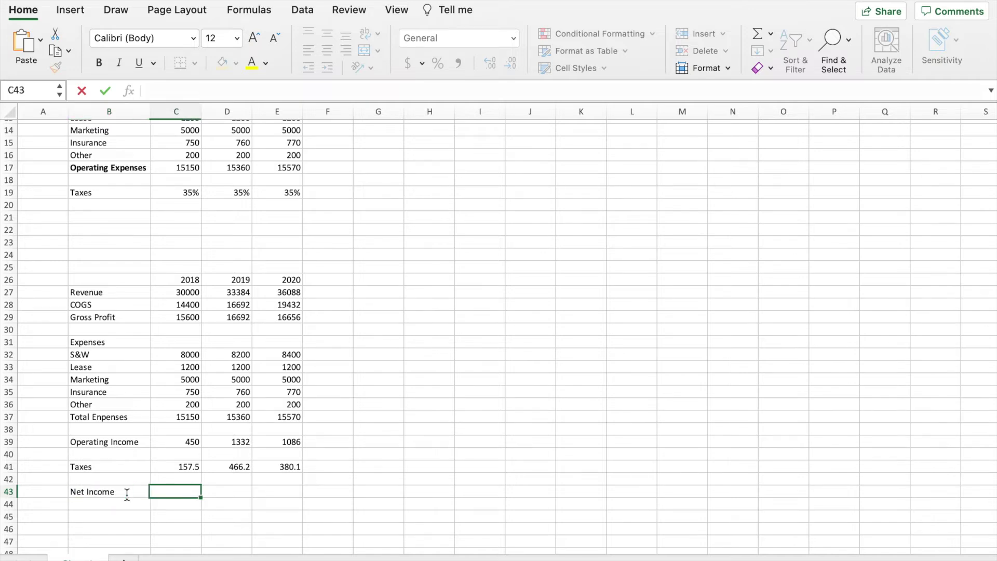
pyautogui.write('=')
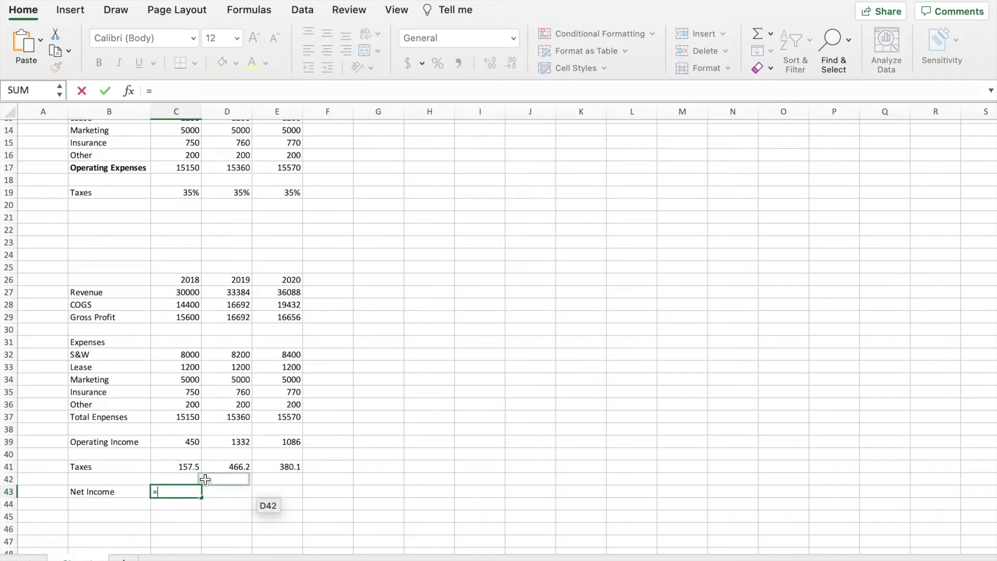
pyautogui.click(195, 444)
pyautogui.write('-')
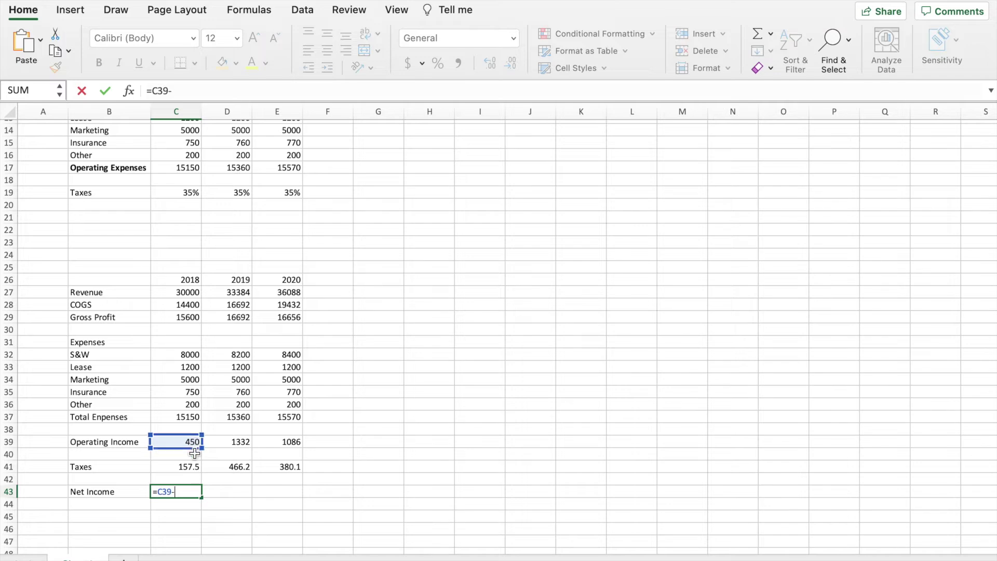
pyautogui.click(197, 467)
pyautogui.press('Return')
pyautogui.click(193, 490)
pyautogui.moveTo(204, 497); pyautogui.dragTo(299, 494)
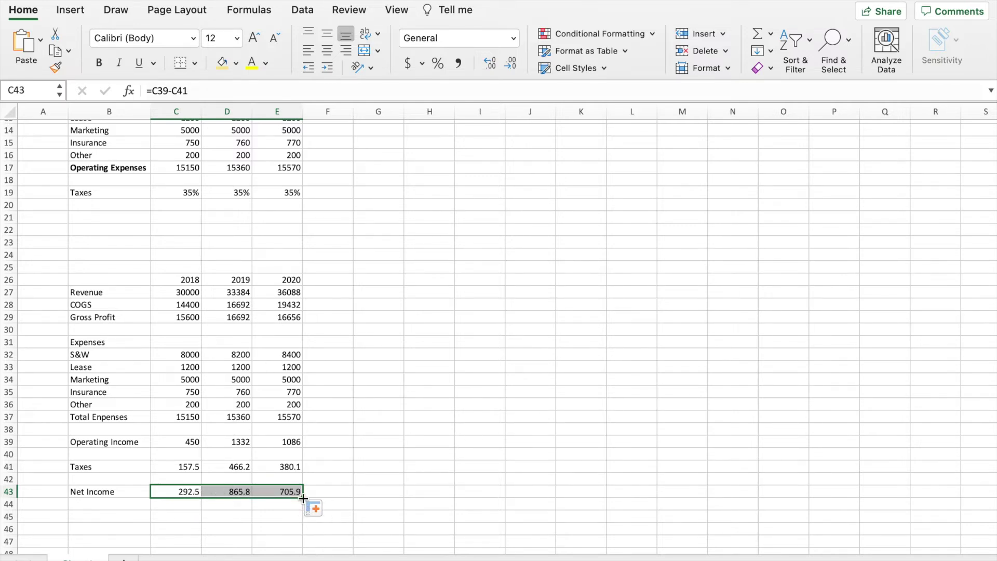
# Merge and center F3:H3 beside the historicals heading and enter the heading Forecasts.
pyautogui.scroll(5, 385, 399)
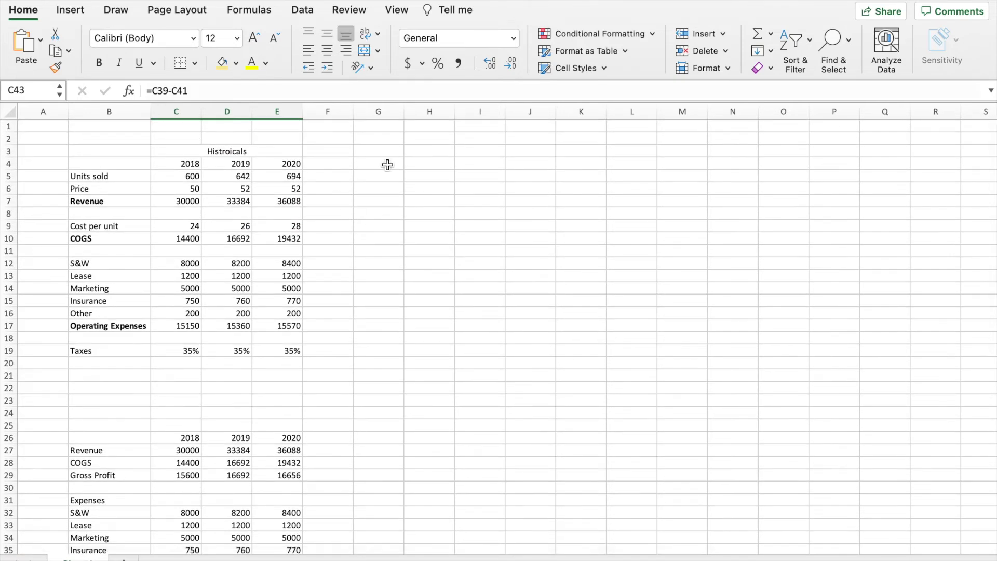
pyautogui.moveTo(344, 155); pyautogui.dragTo(422, 150)
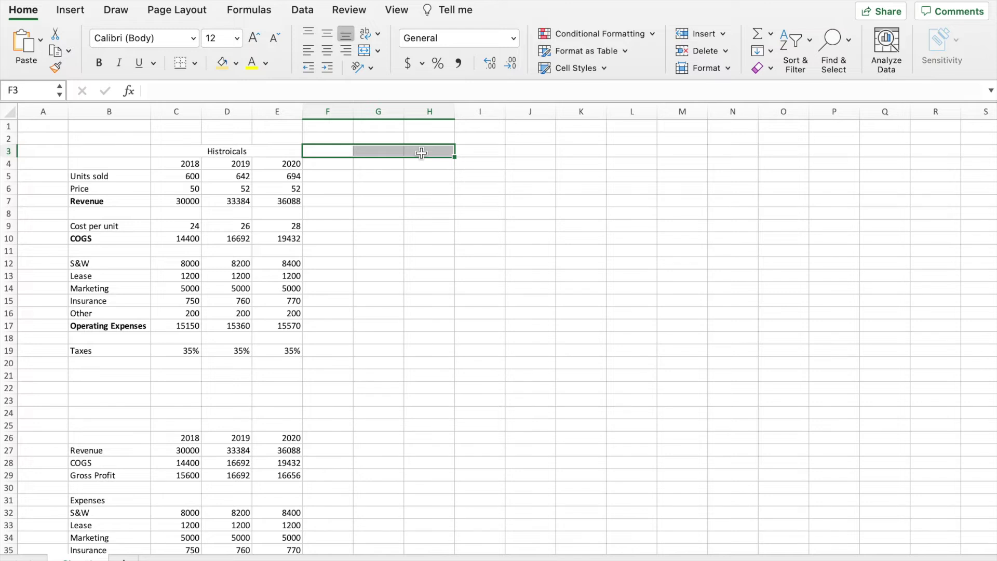
pyautogui.click(364, 52)
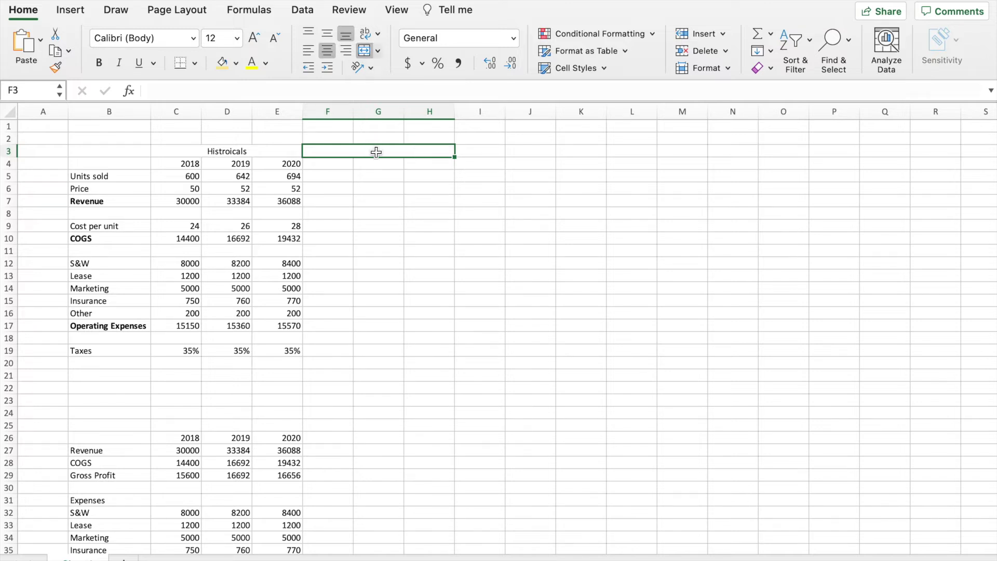
pyautogui.write('Forecast')
pyautogui.press('BackSpace')
pyautogui.press('BackSpace')
pyautogui.write('sts')
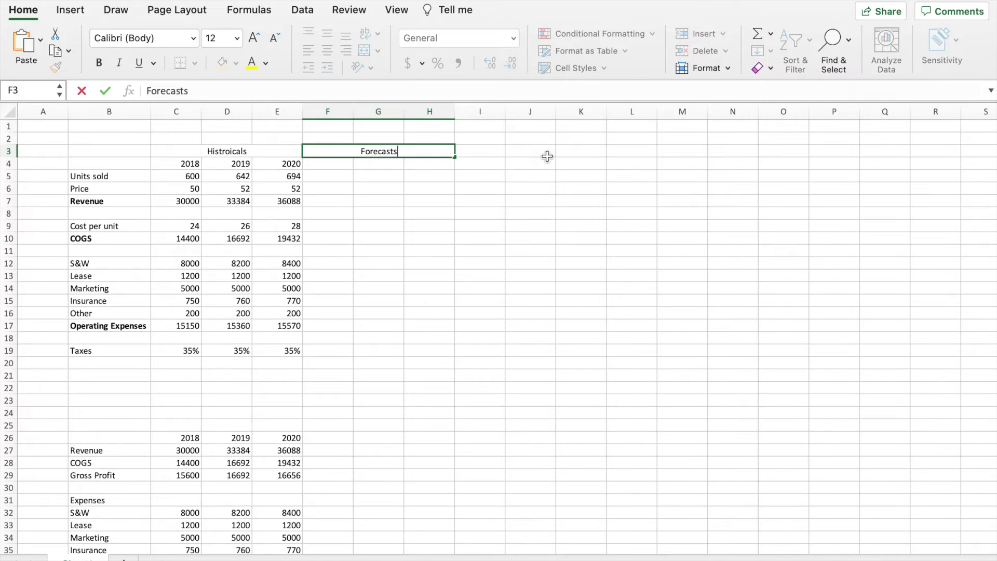
pyautogui.press('Return')
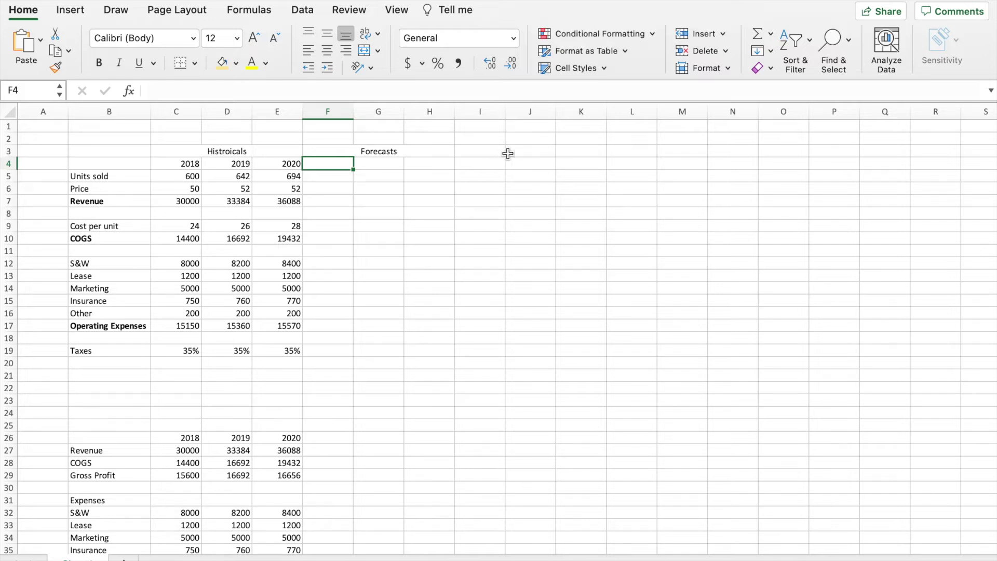
# Merge and center J3:L3 and enter the heading Assumptions.
pyautogui.moveTo(525, 151); pyautogui.dragTo(611, 152)
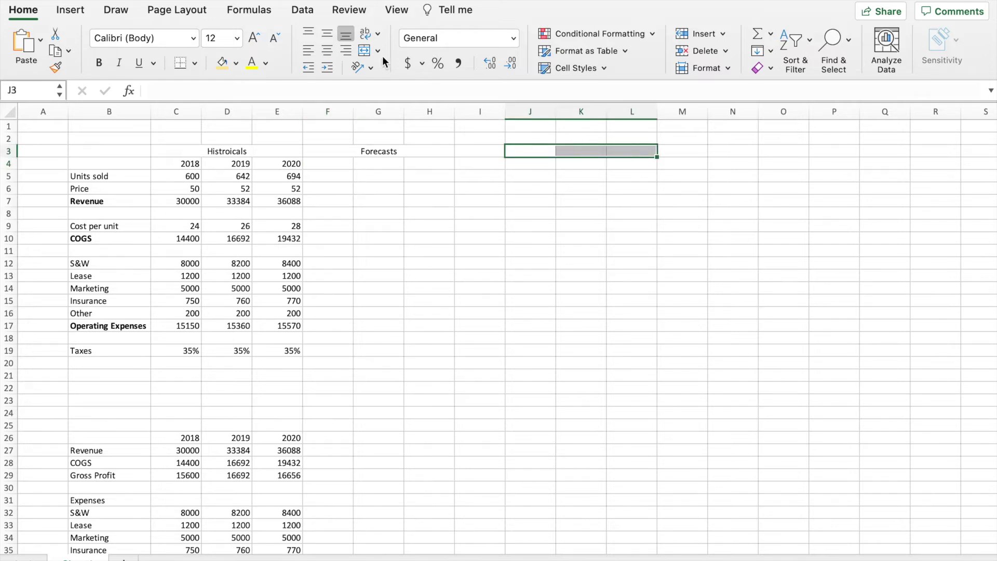
pyautogui.click(366, 51)
pyautogui.write('As')
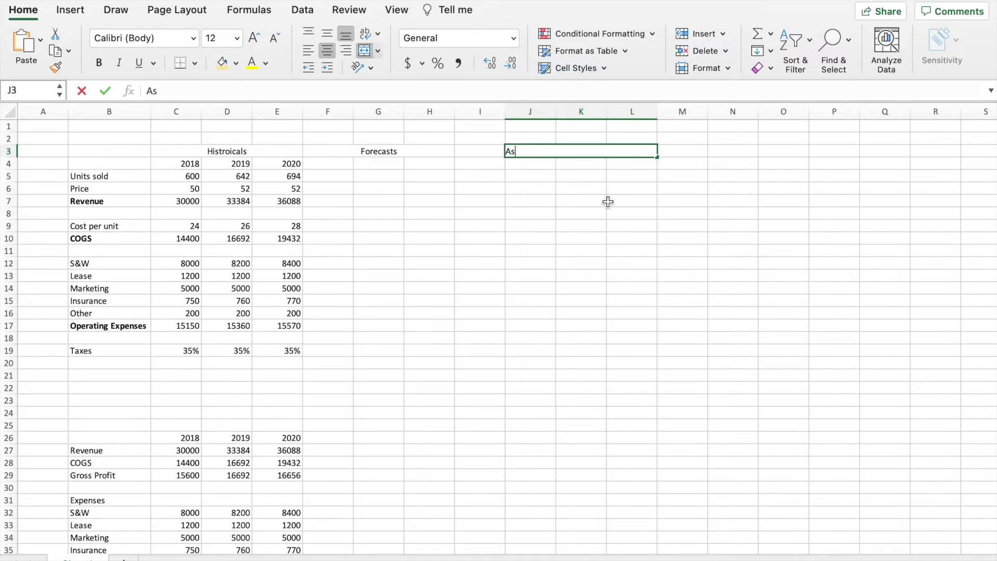
pyautogui.write('sumptions')
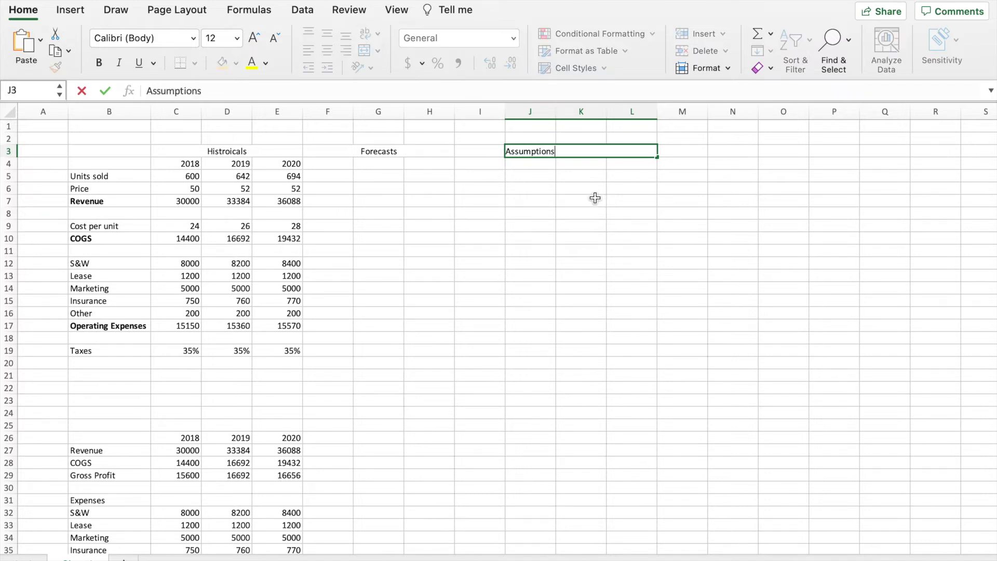
# Enter the headings Sales Growth, Price Growth and Inflation in J4:L4 and adjust the column widths to fit them.
pyautogui.click(543, 166)
pyautogui.write('S')
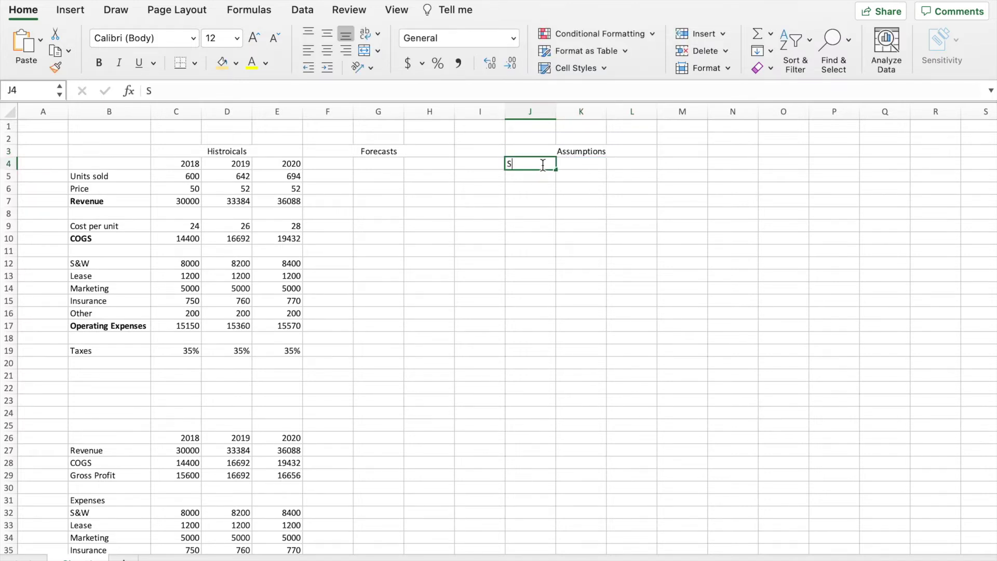
pyautogui.write('ales Growth')
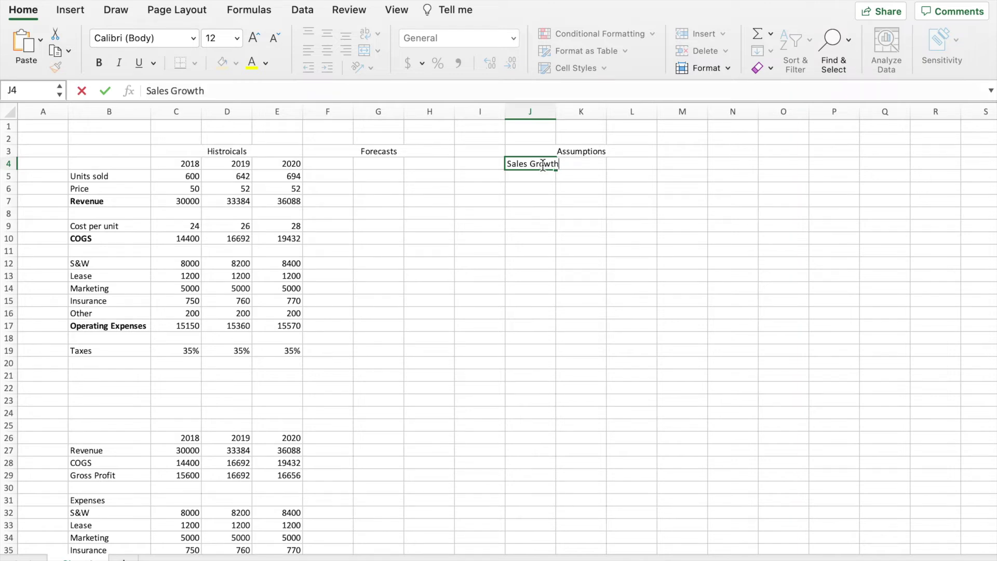
pyautogui.press('Tab')
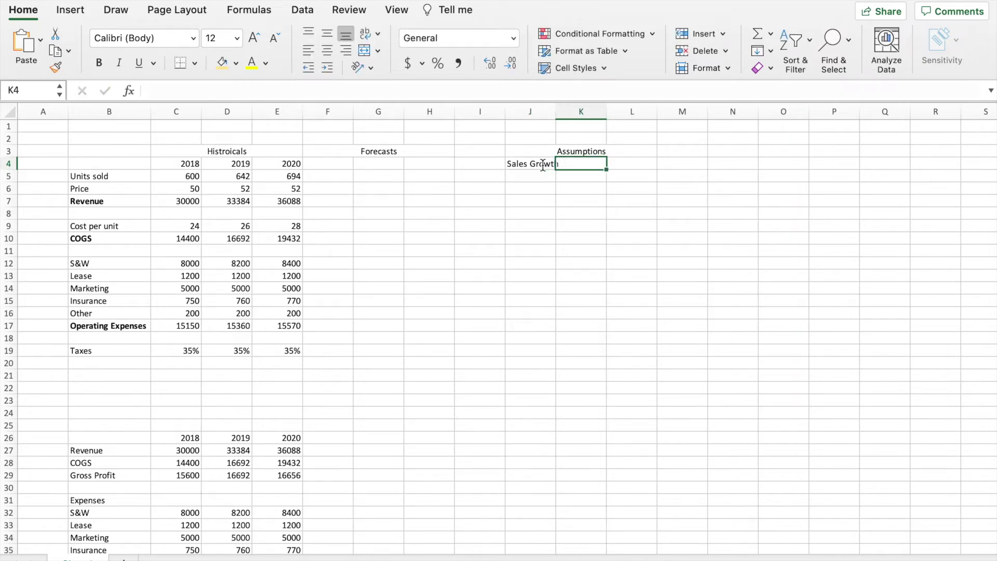
pyautogui.write('Pru')
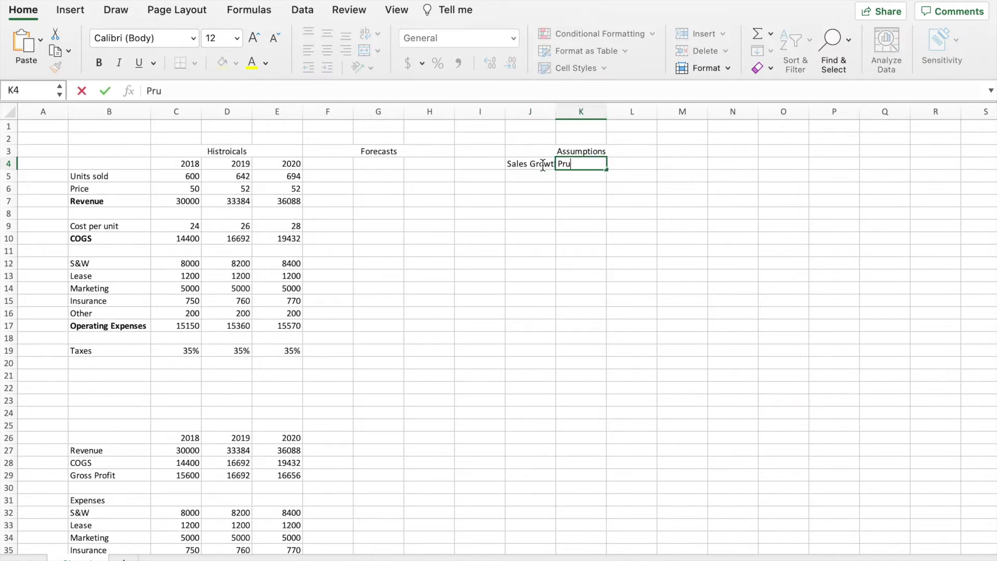
pyautogui.write('ice Growth')
pyautogui.press('Tab')
pyautogui.write('Inflatio')
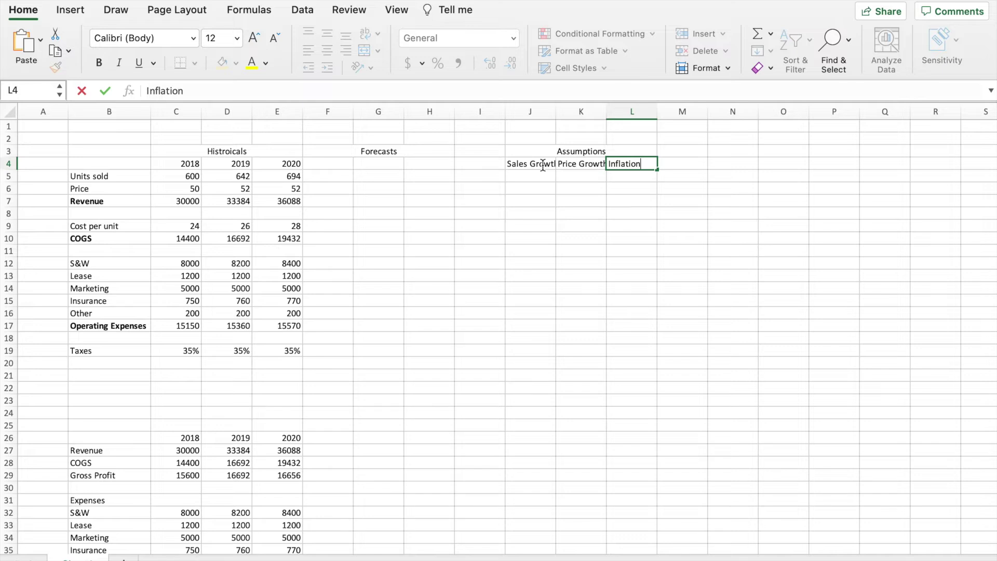
pyautogui.press('Return')
pyautogui.moveTo(554, 115); pyautogui.dragTo(655, 112)
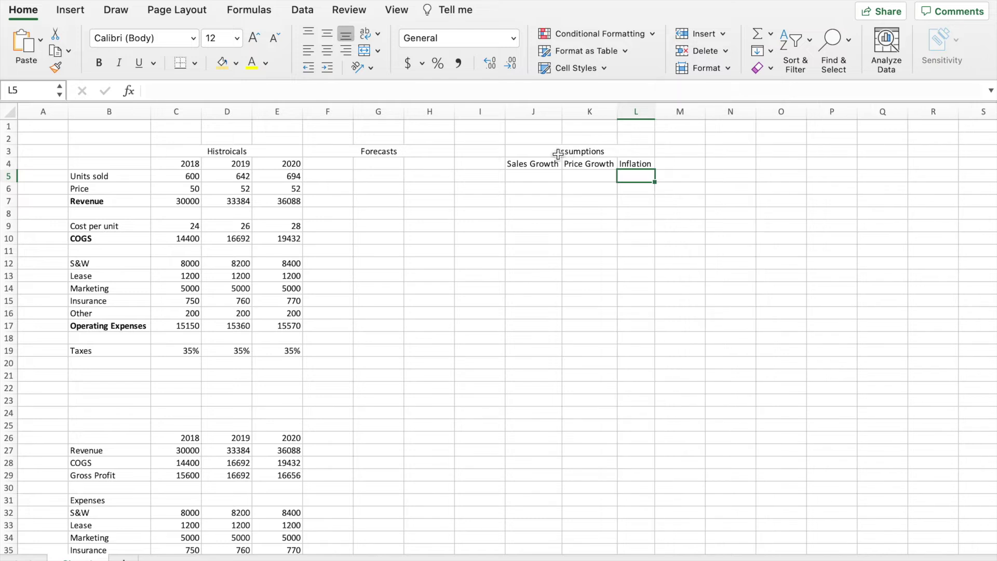
# Set the assumptions in row 5 to 3% sales growth, 2% price growth and 4% inflation.
pyautogui.moveTo(555, 151); pyautogui.dragTo(538, 170)
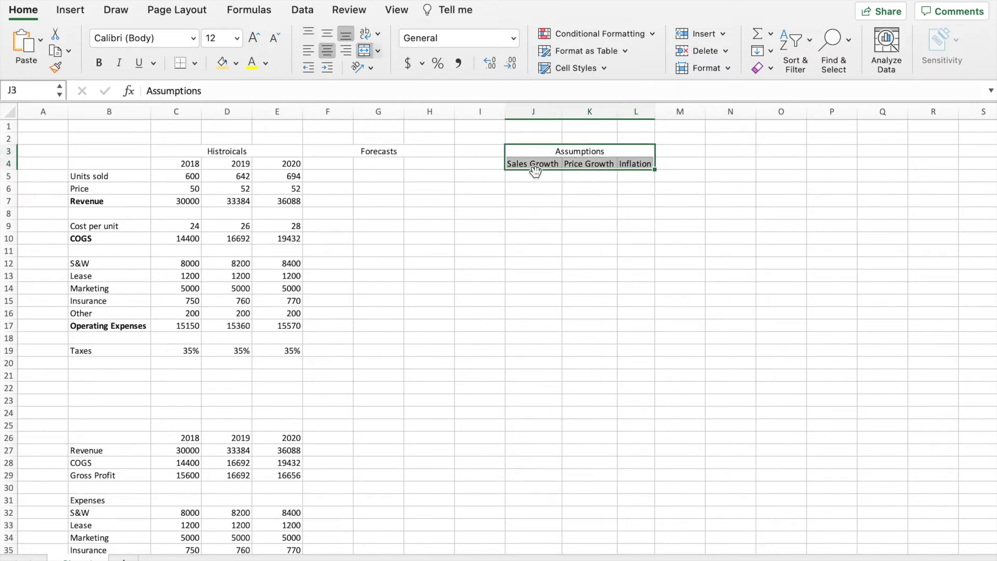
pyautogui.click(536, 178)
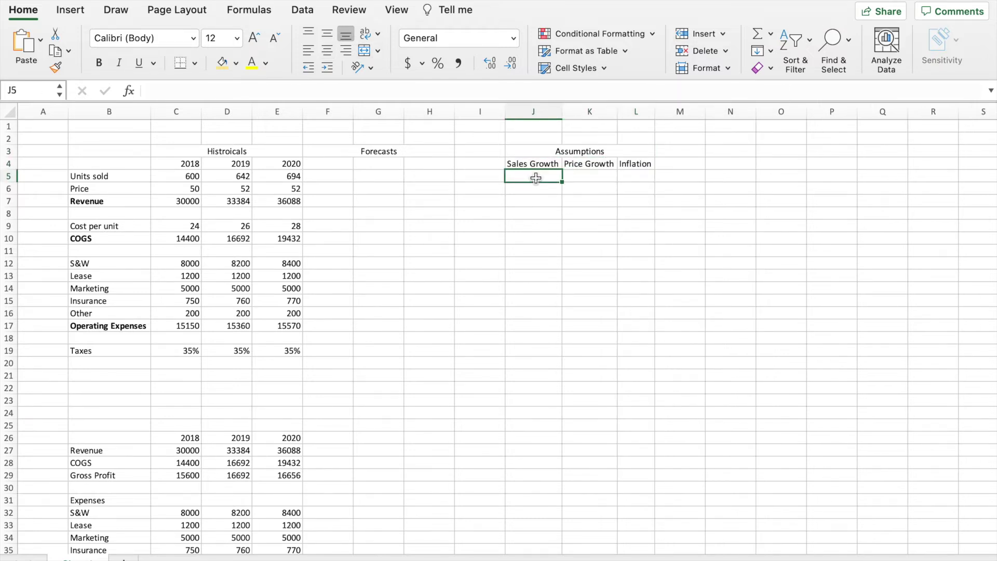
pyautogui.write('3%')
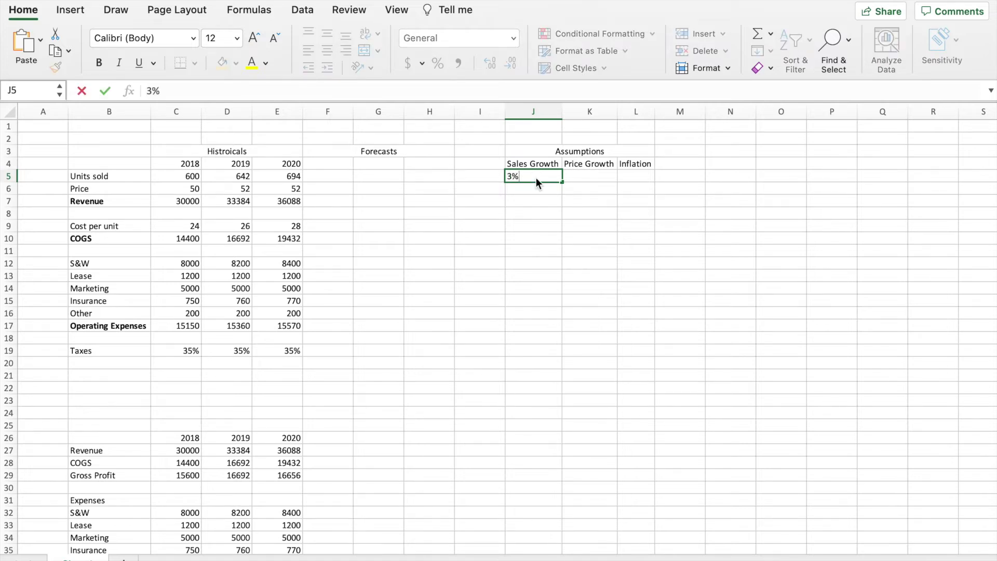
pyautogui.press('Tab')
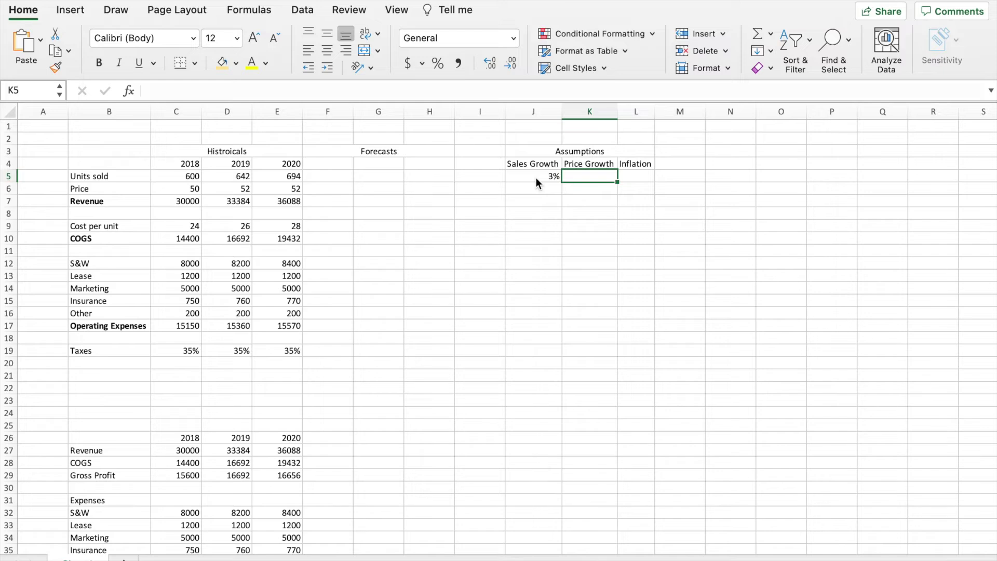
pyautogui.write('2%')
pyautogui.press('Tab')
pyautogui.write('4%')
pyautogui.press('Return')
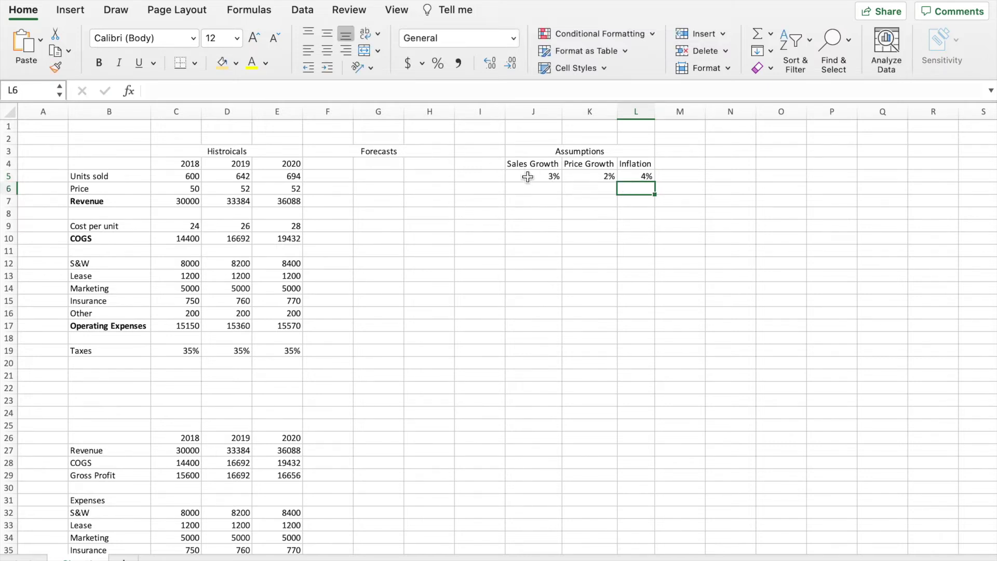
# Enter the forecast years 2021, 2022 and 2023 in F4:H4 under the Forecasts heading.
pyautogui.click(331, 166)
pyautogui.write('2021')
pyautogui.press('Tab')
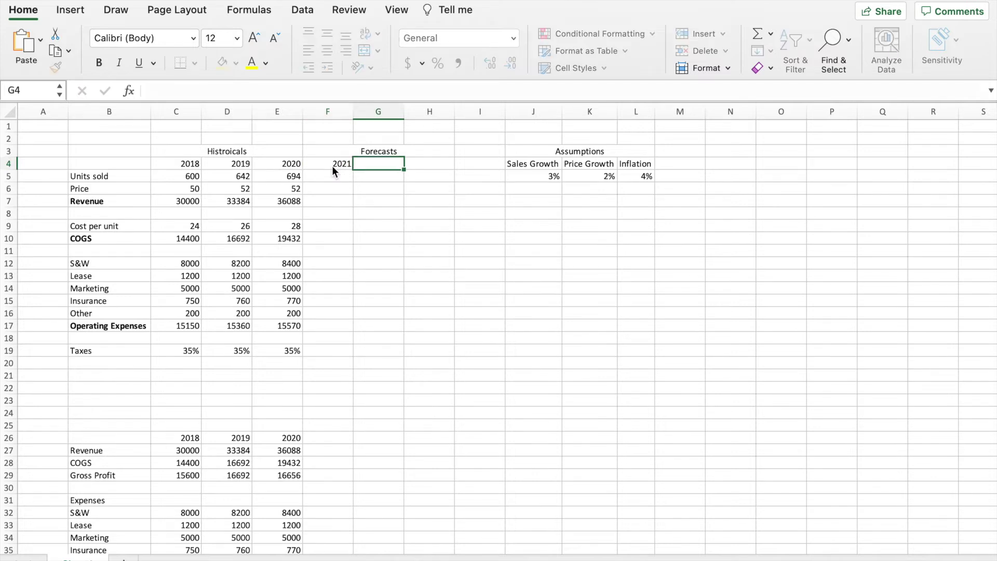
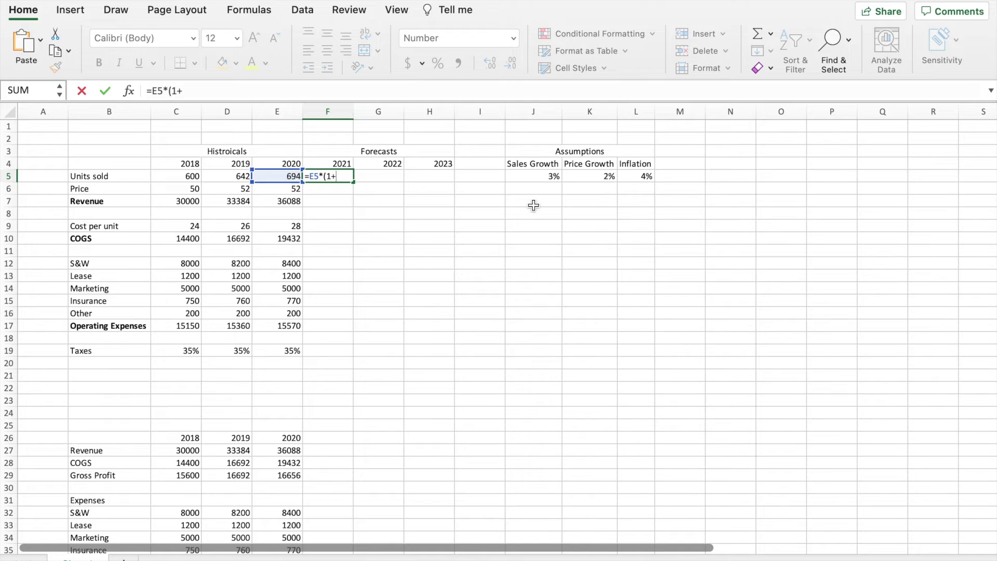
# Forecast units sold in F5 with =E5*(1+$J$5) and fill the formula across to H5.
pyautogui.click(544, 179)
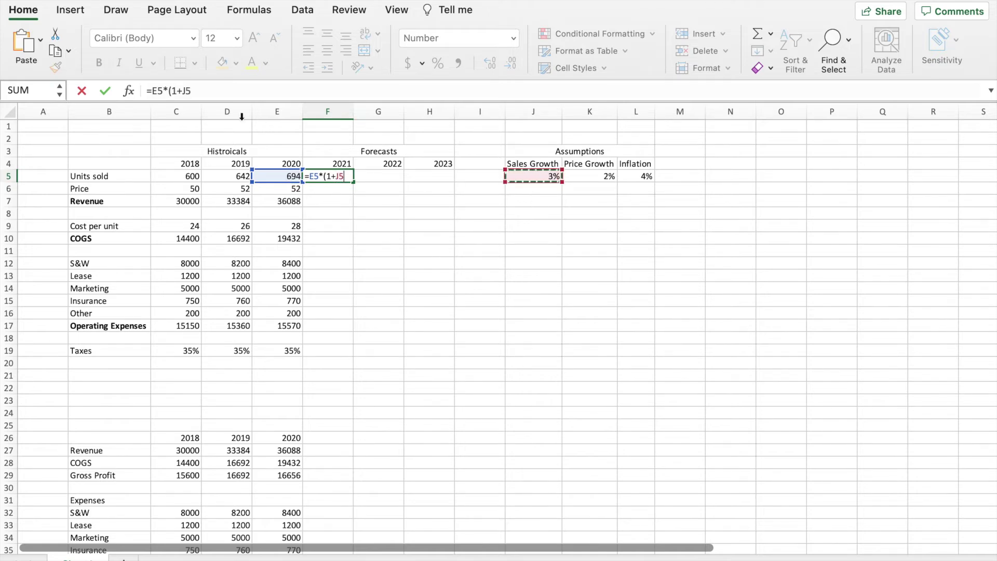
pyautogui.click(183, 91)
pyautogui.write('$')
pyautogui.write('$')
pyautogui.write(')')
pyautogui.press('Return')
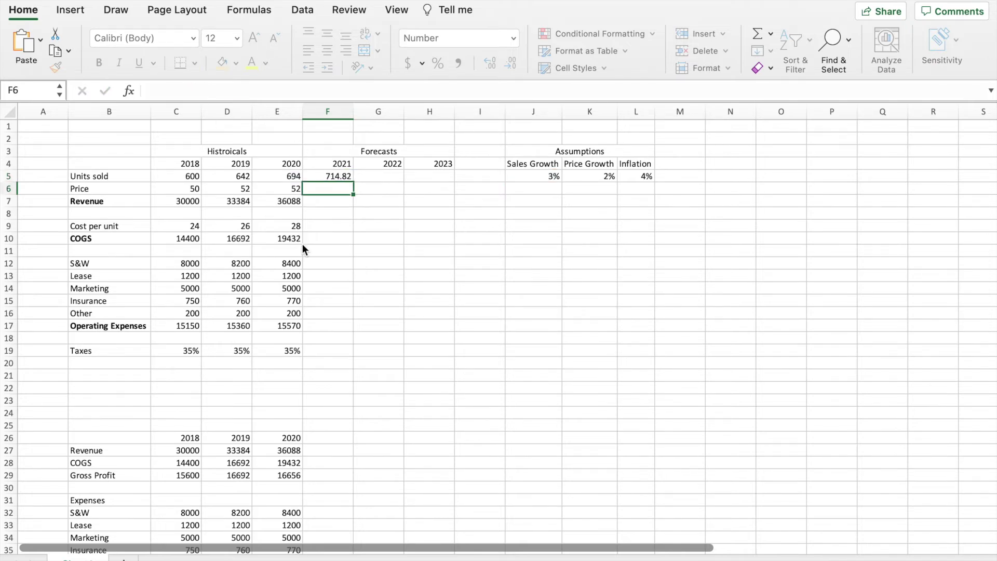
pyautogui.click(345, 176)
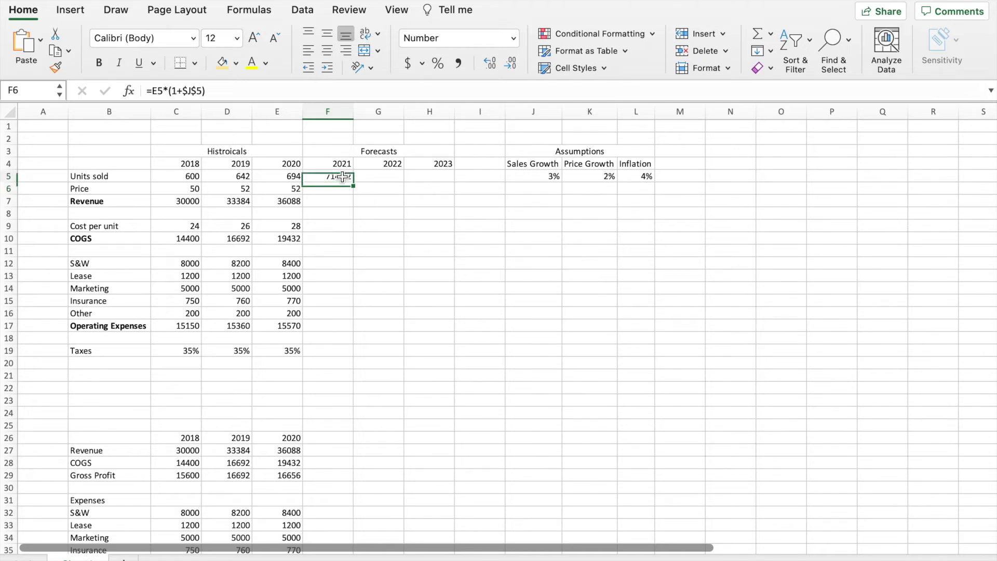
pyautogui.moveTo(353, 183); pyautogui.dragTo(394, 181)
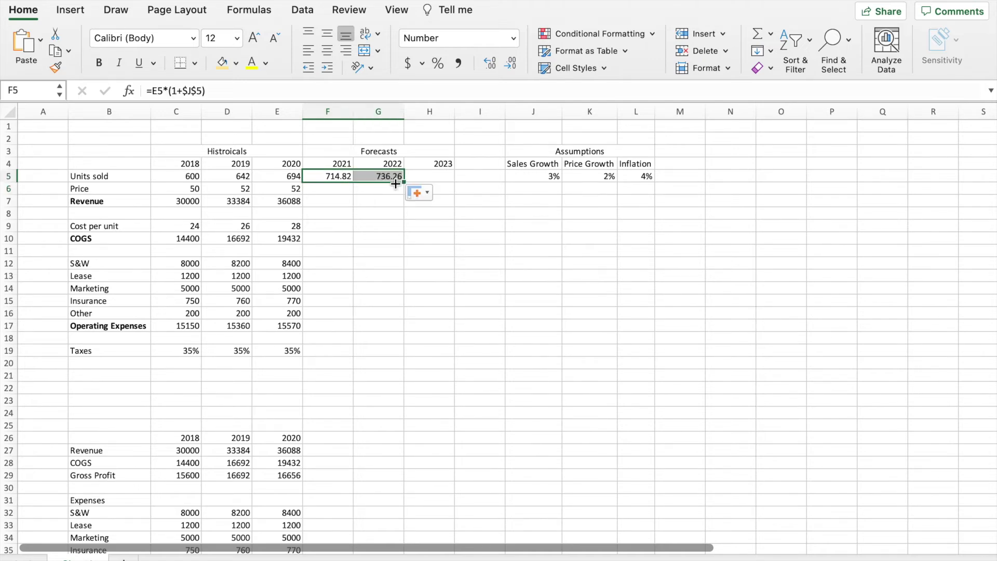
pyautogui.click(388, 176)
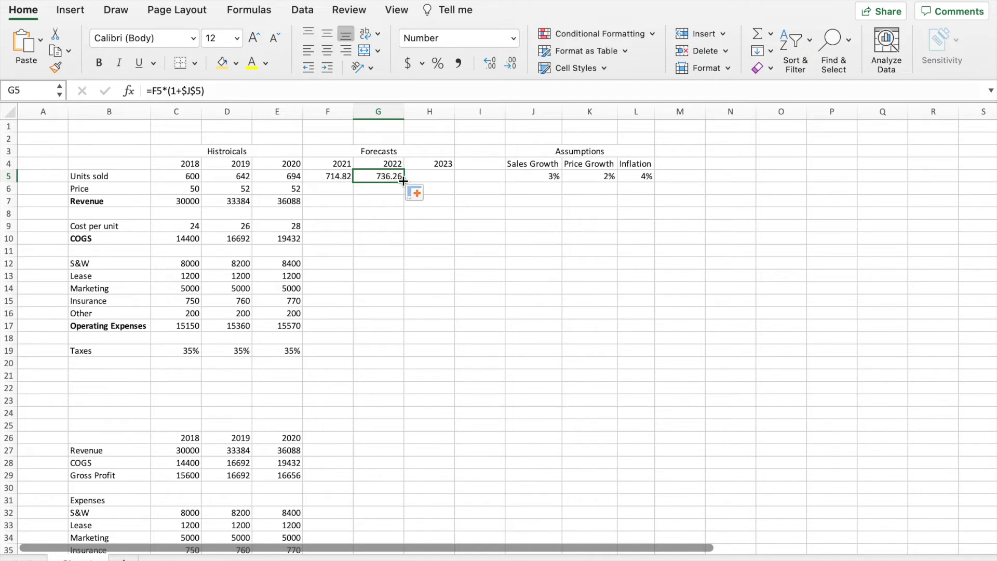
pyautogui.moveTo(403, 181); pyautogui.dragTo(452, 182)
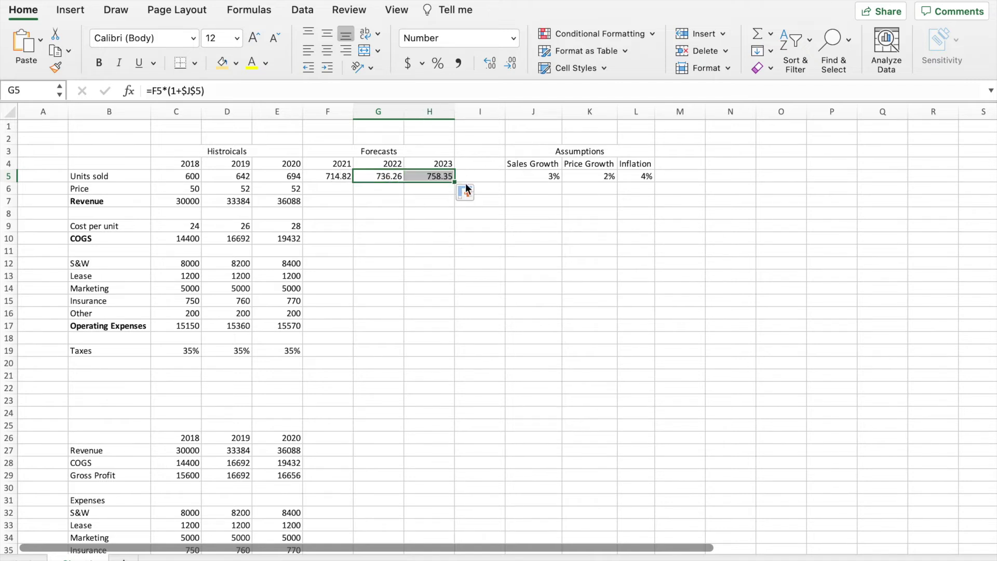
pyautogui.click(437, 173)
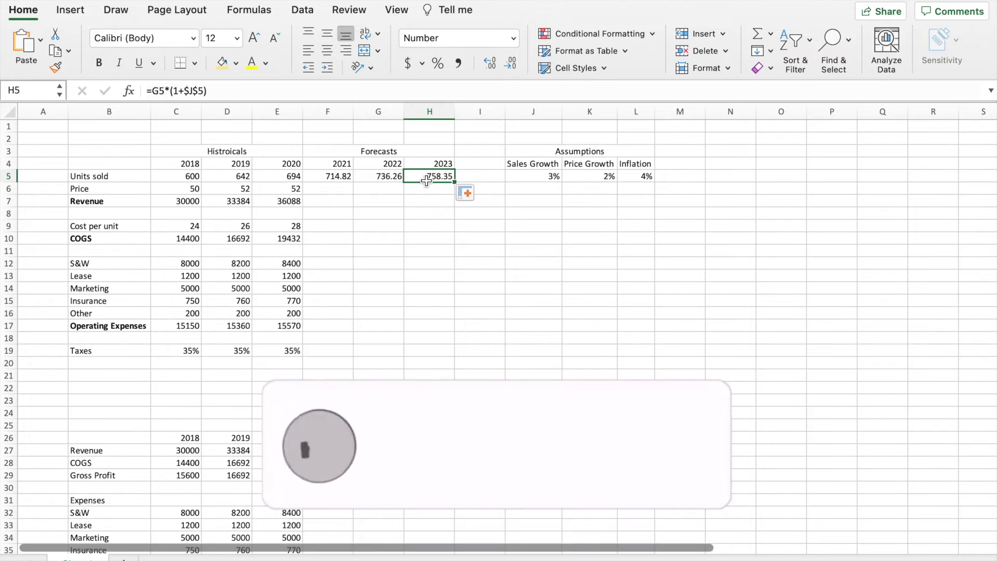
# Forecast the price in F6 with =E6*(1+$K$5) and fill the formula across to H6.
pyautogui.click(332, 187)
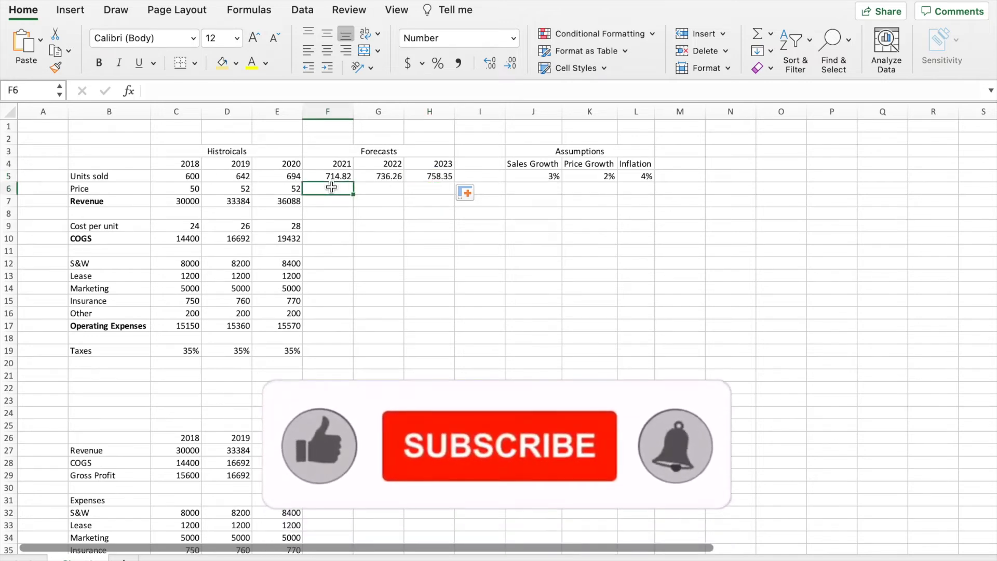
pyautogui.write('=')
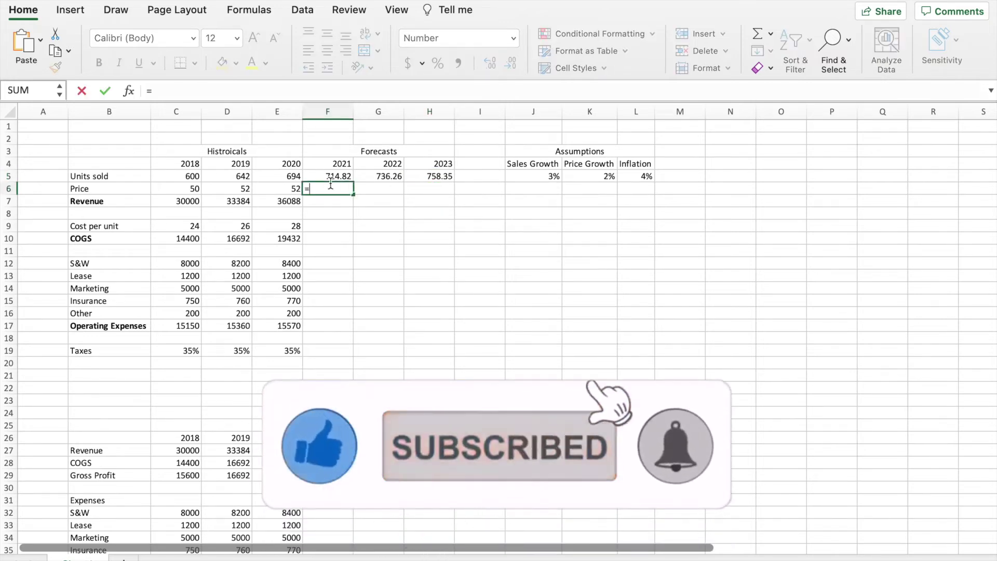
pyautogui.click(290, 191)
pyautogui.write('*')
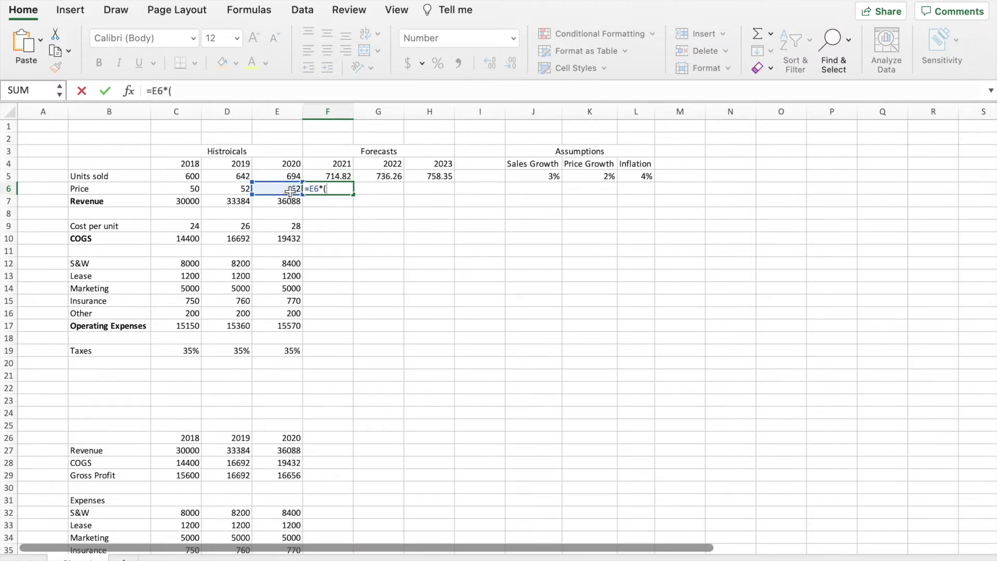
pyautogui.write('(1+')
pyautogui.click(601, 178)
pyautogui.press('Left')
pyautogui.press('Left')
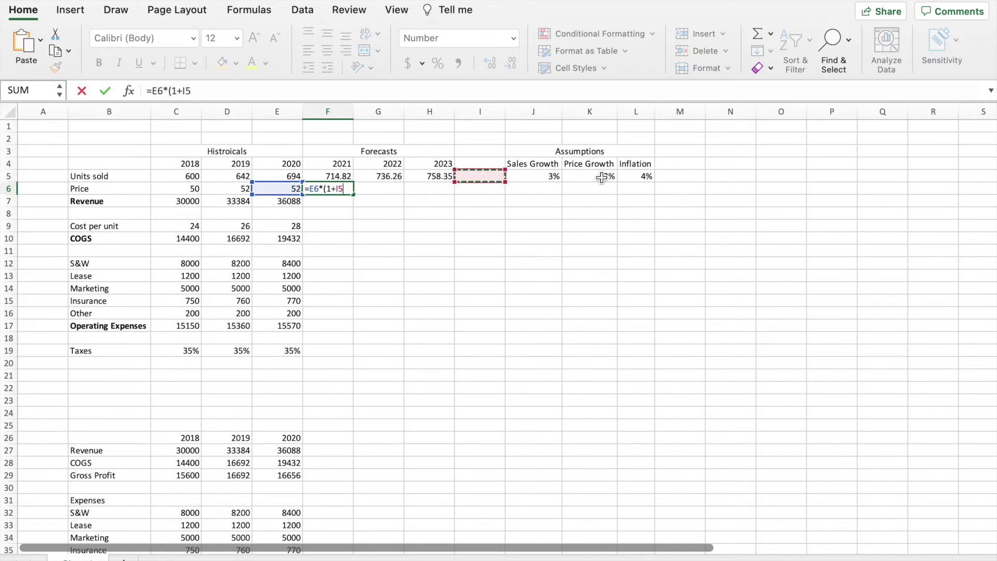
pyautogui.press('Right')
pyautogui.press('Right')
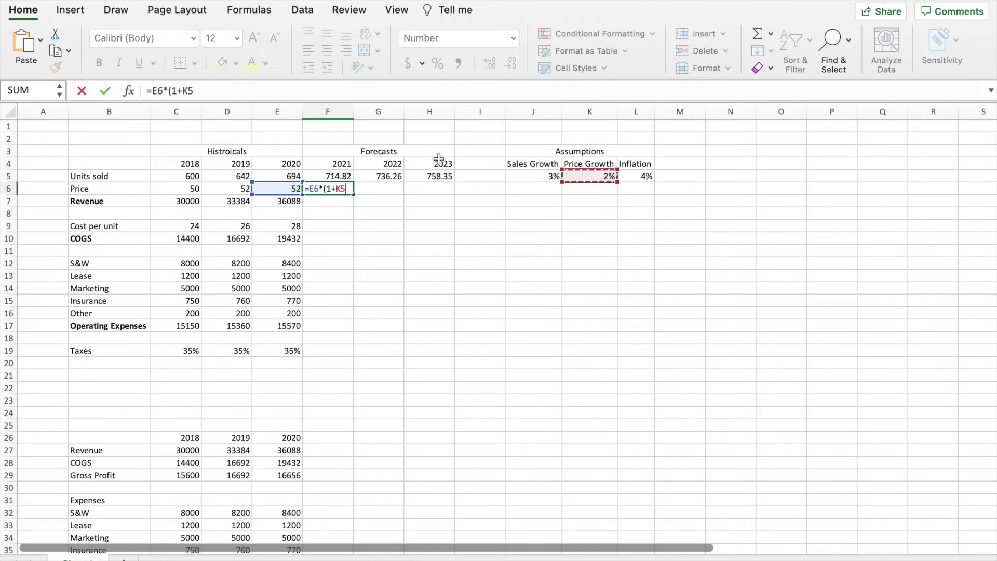
pyautogui.write(')')
pyautogui.click(183, 92)
pyautogui.write('$')
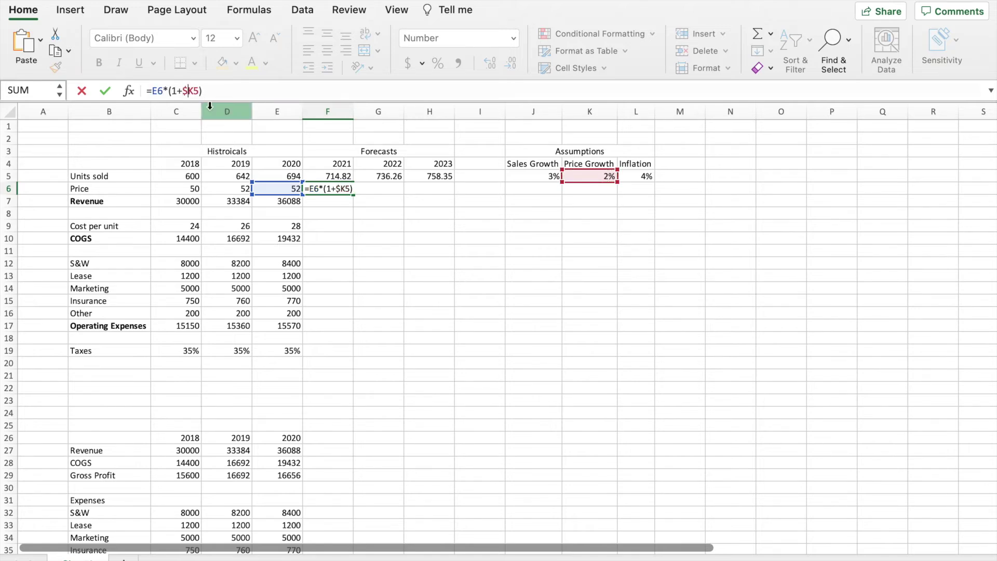
pyautogui.press('Return')
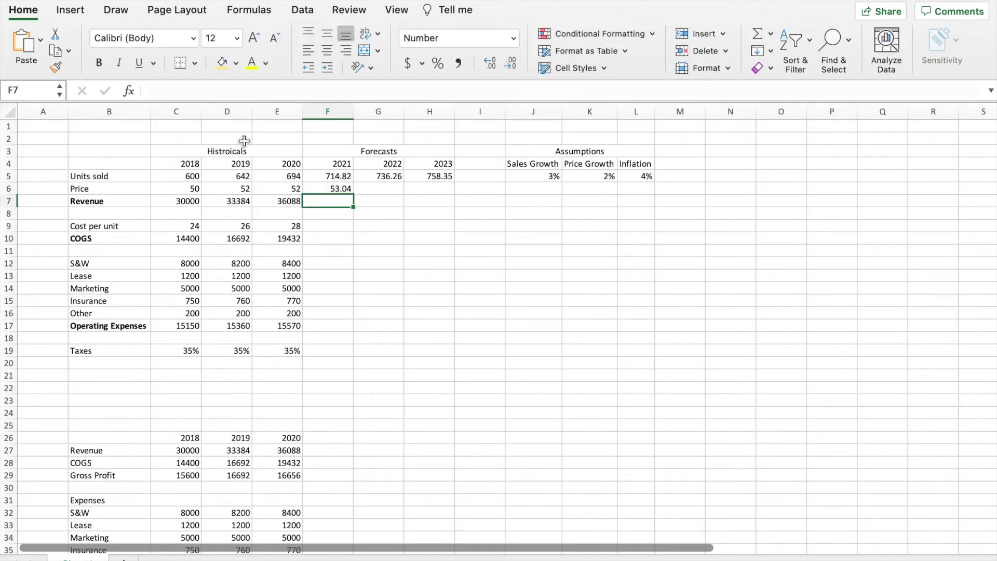
pyautogui.click(334, 189)
pyautogui.moveTo(354, 194); pyautogui.dragTo(447, 192)
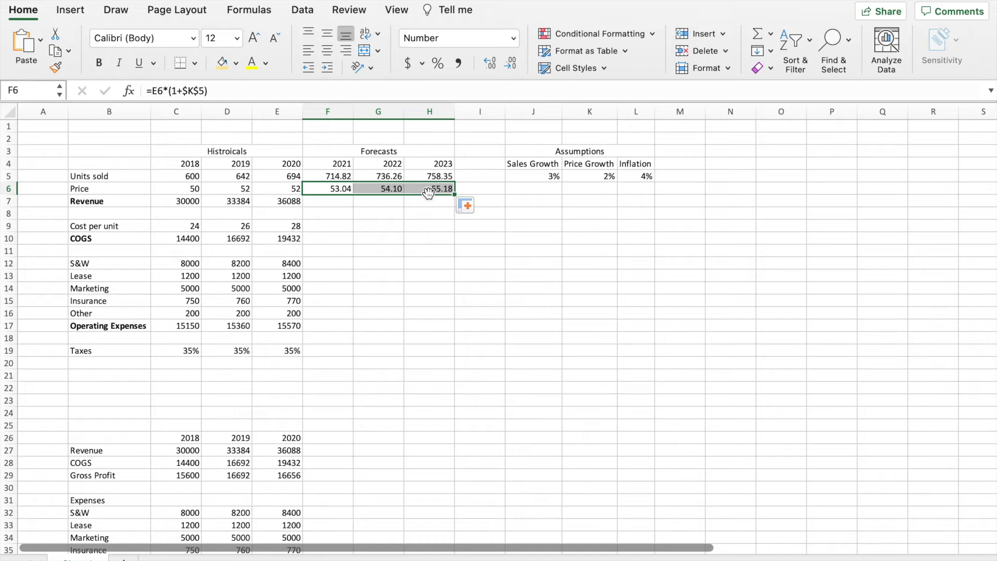
# Calculate forecast revenue in F7 with =F5*F6 and fill the formula across to H7.
pyautogui.moveTo(335, 202); pyautogui.dragTo(339, 203)
pyautogui.click(340, 203)
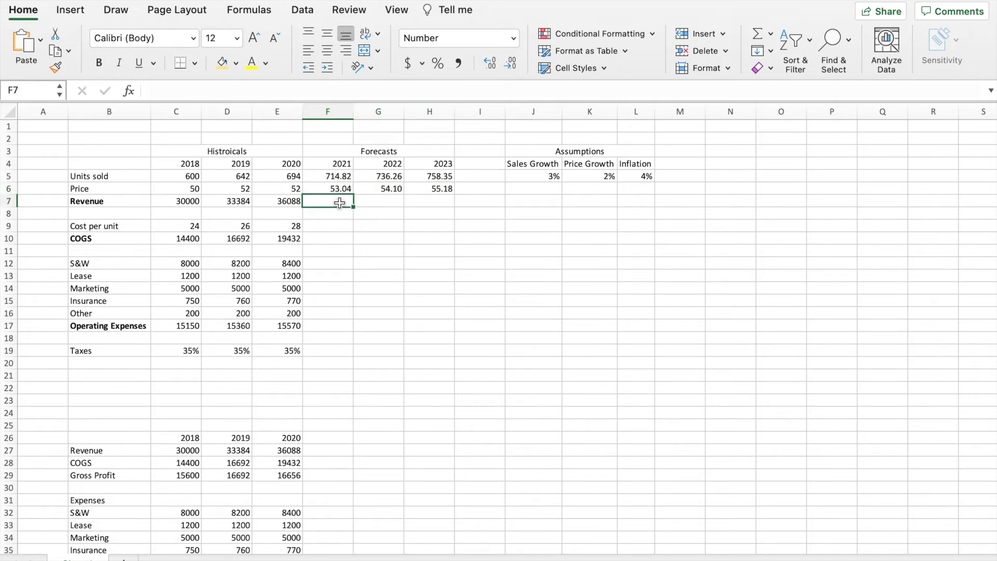
pyautogui.write('=')
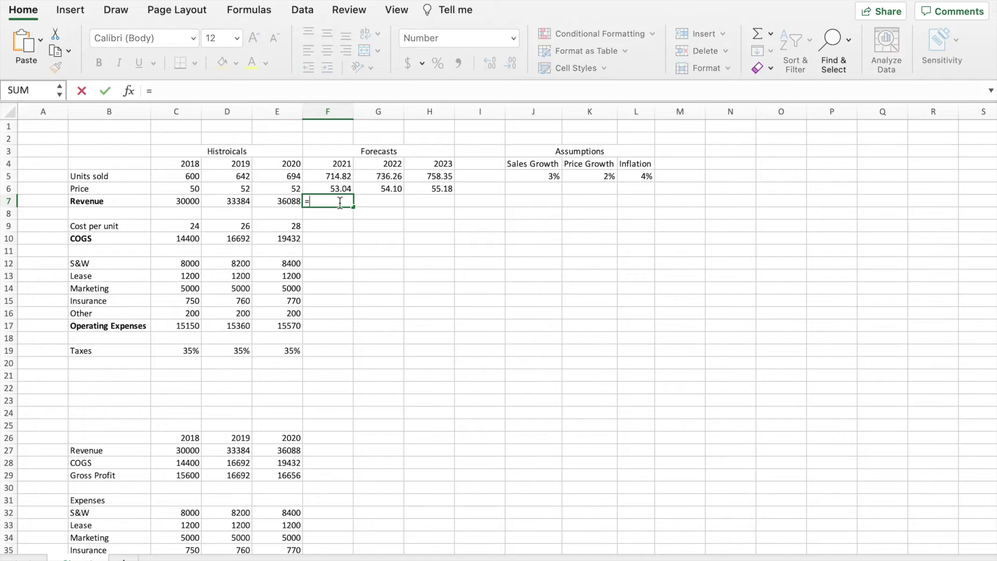
pyautogui.click(340, 176)
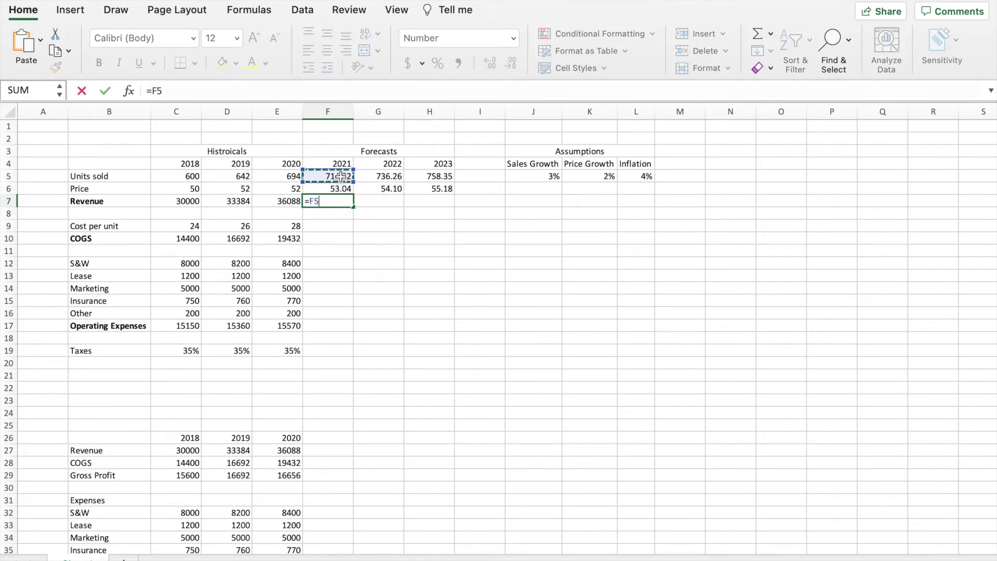
pyautogui.write('*')
pyautogui.click(343, 190)
pyautogui.press('Return')
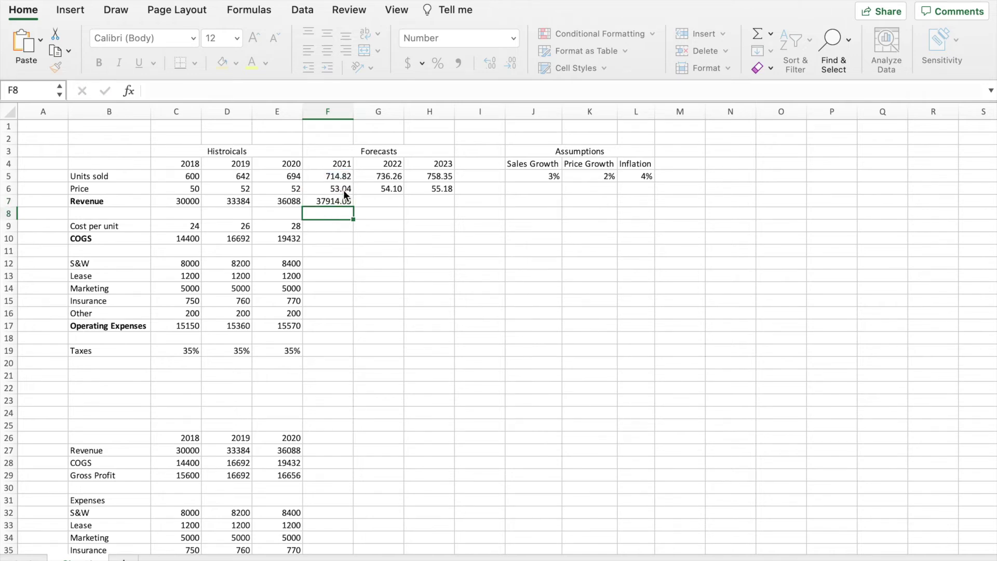
pyautogui.click(338, 200)
pyautogui.moveTo(354, 207); pyautogui.dragTo(431, 208)
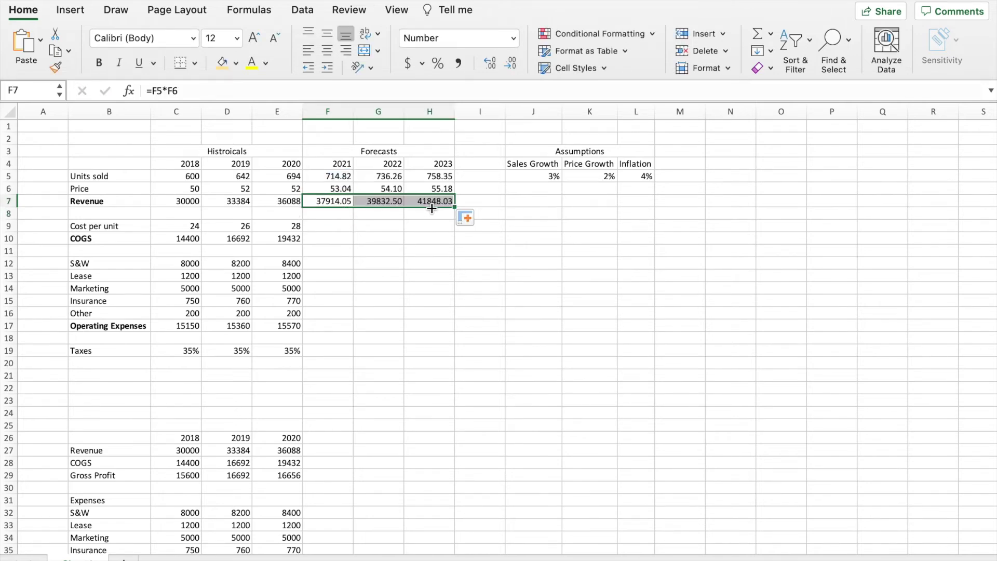
# Forecast the cost per unit in F9 with =E9*(1+$L$5) and fill the formula across to H9.
pyautogui.click(332, 229)
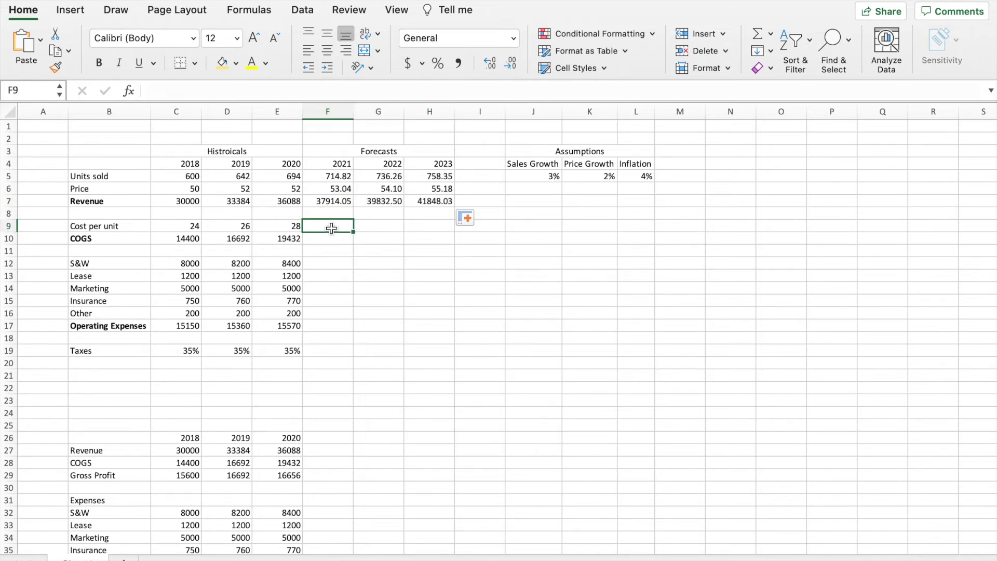
pyautogui.write('=')
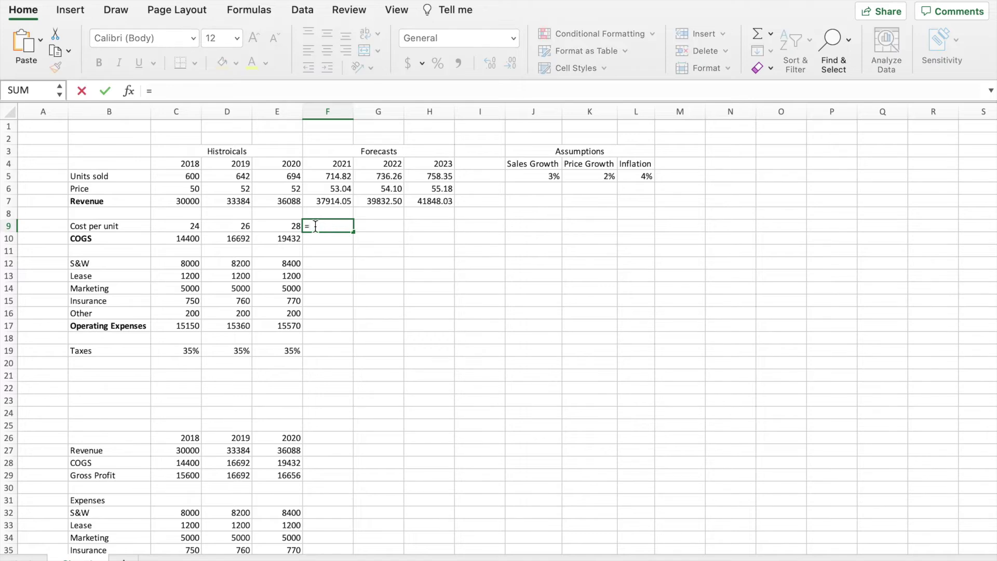
pyautogui.click(291, 226)
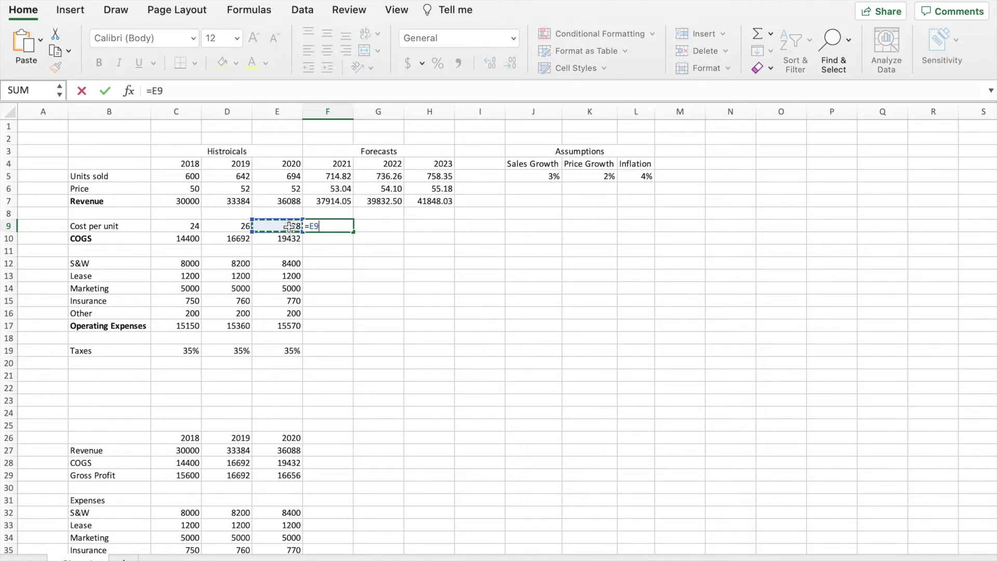
pyautogui.write('*')
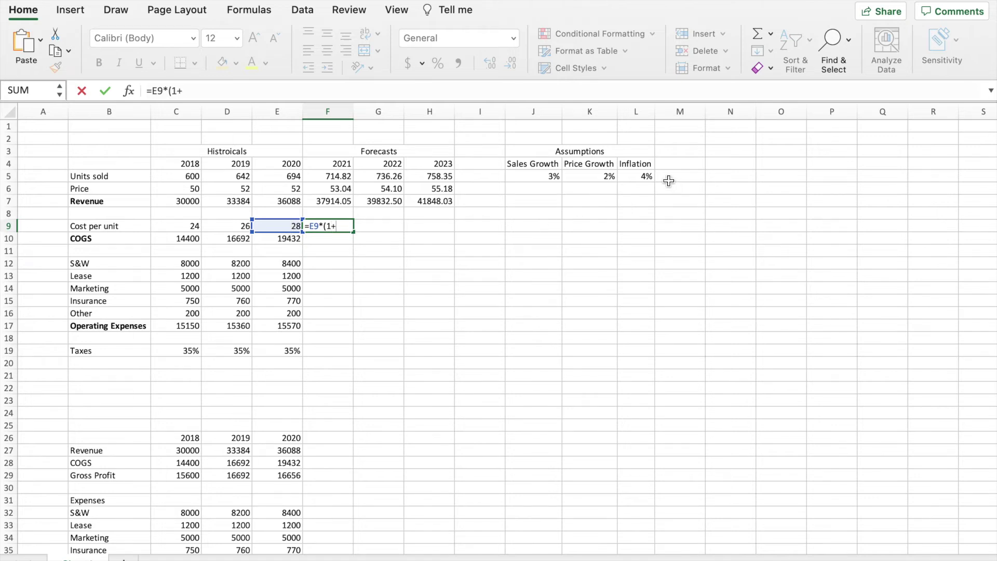
pyautogui.click(642, 177)
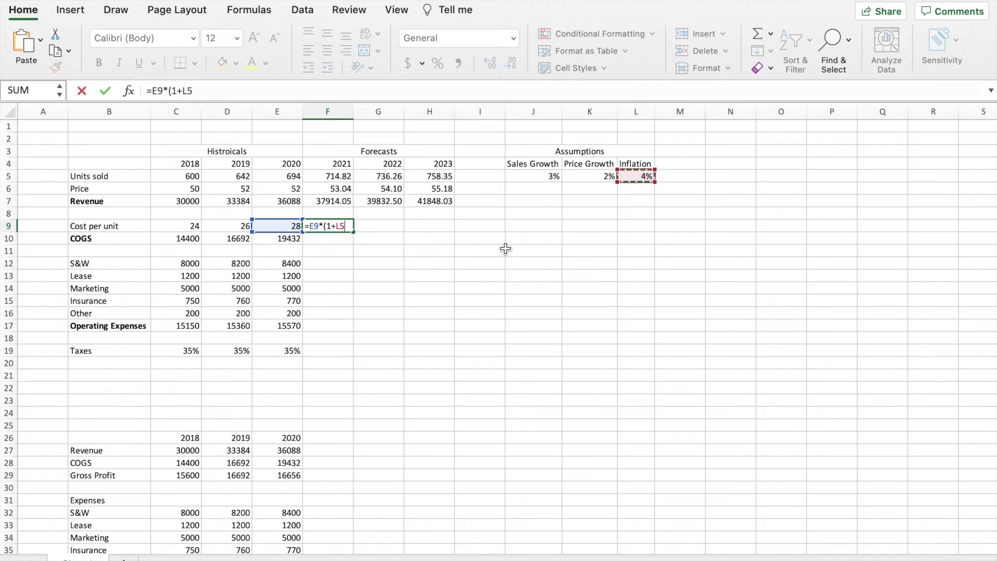
pyautogui.click(338, 227)
pyautogui.press('Delete')
pyautogui.write('$')
pyautogui.press('BackSpace')
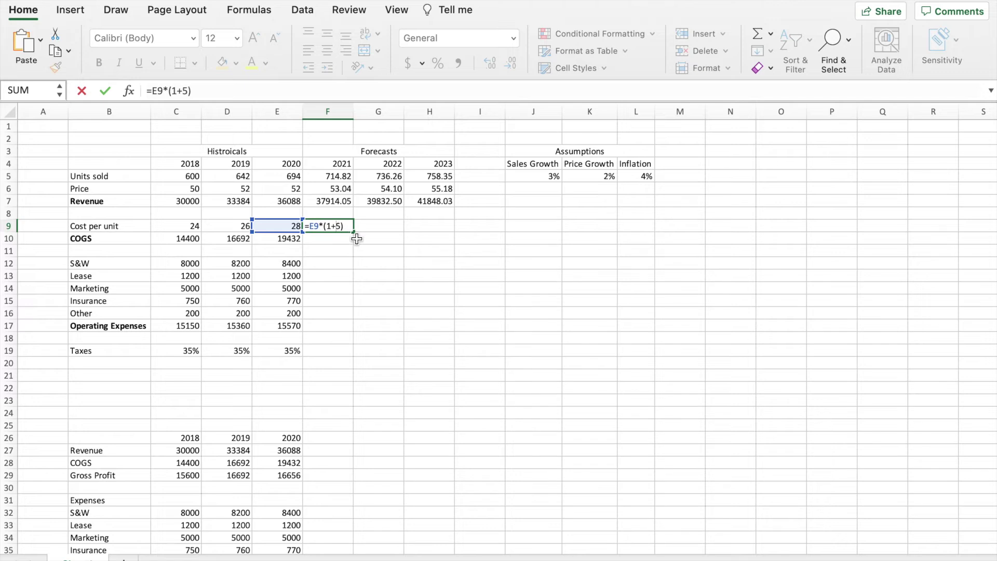
pyautogui.write('L$')
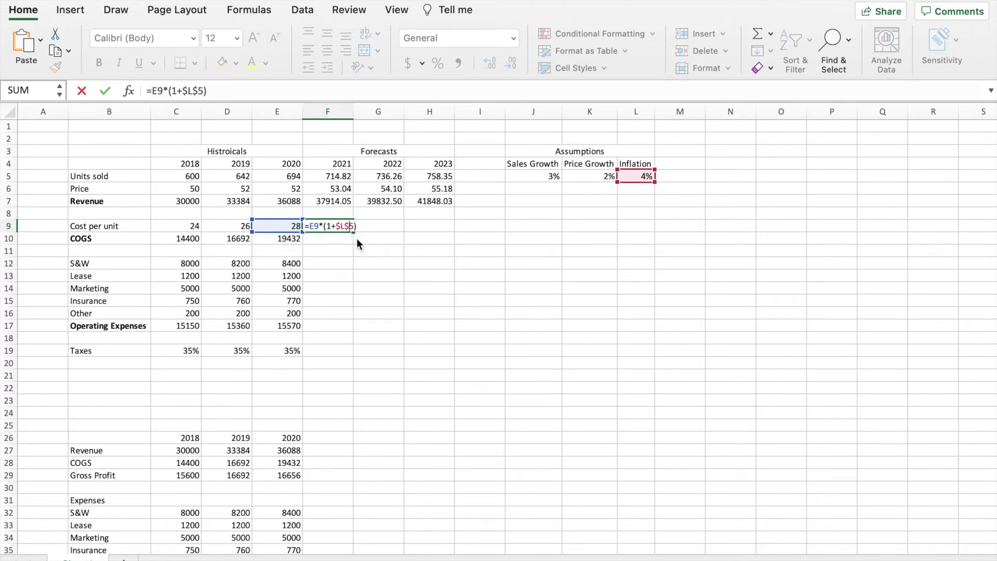
pyautogui.press('Return')
pyautogui.press('Up')
pyautogui.moveTo(354, 231); pyautogui.dragTo(455, 231)
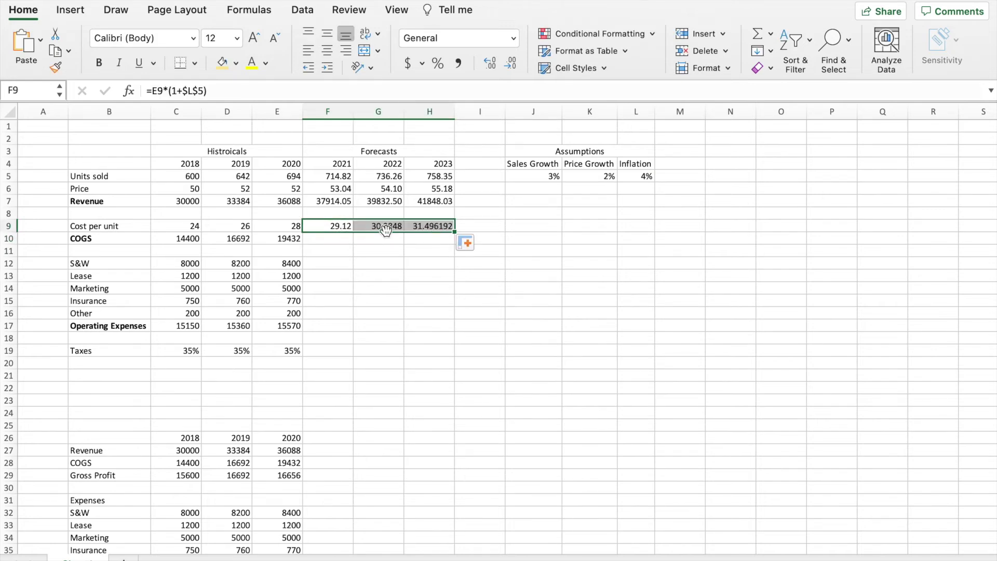
# Calculate forecast COGS in F10 with =F9*F5 and fill the formula across to H10.
pyautogui.click(338, 237)
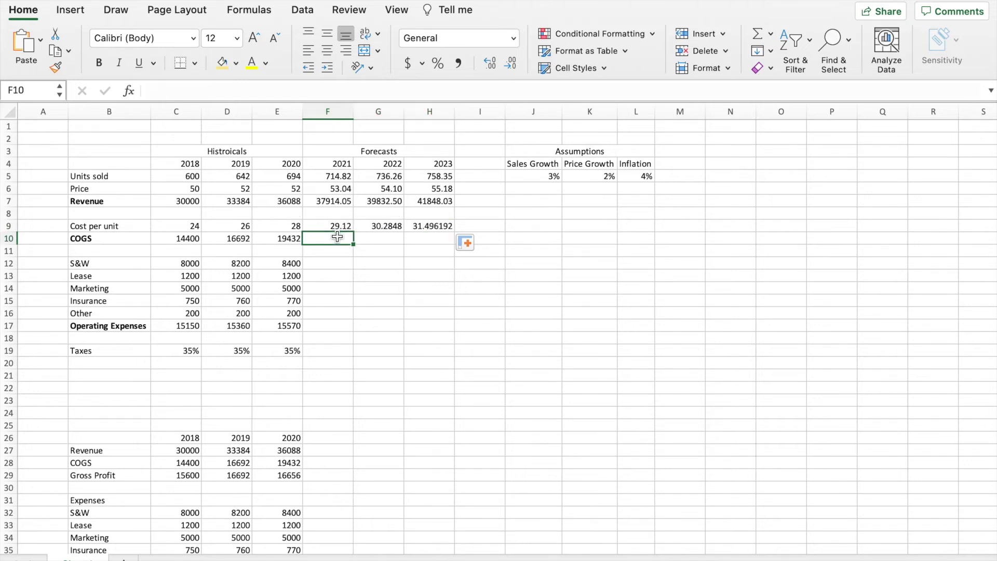
pyautogui.write('=')
pyautogui.click(334, 226)
pyautogui.write('*')
pyautogui.click(341, 178)
pyautogui.press('Return')
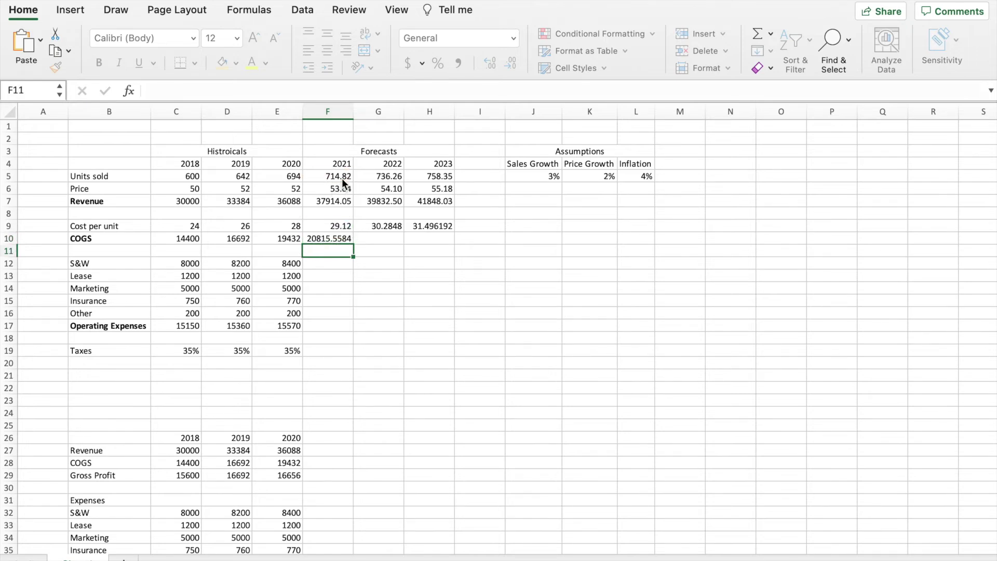
pyautogui.click(349, 242)
pyautogui.moveTo(354, 243); pyautogui.dragTo(446, 243)
# Format the forecast cost per unit and COGS in F9:H10 to two decimal places.
pyautogui.moveTo(341, 226); pyautogui.dragTo(441, 239)
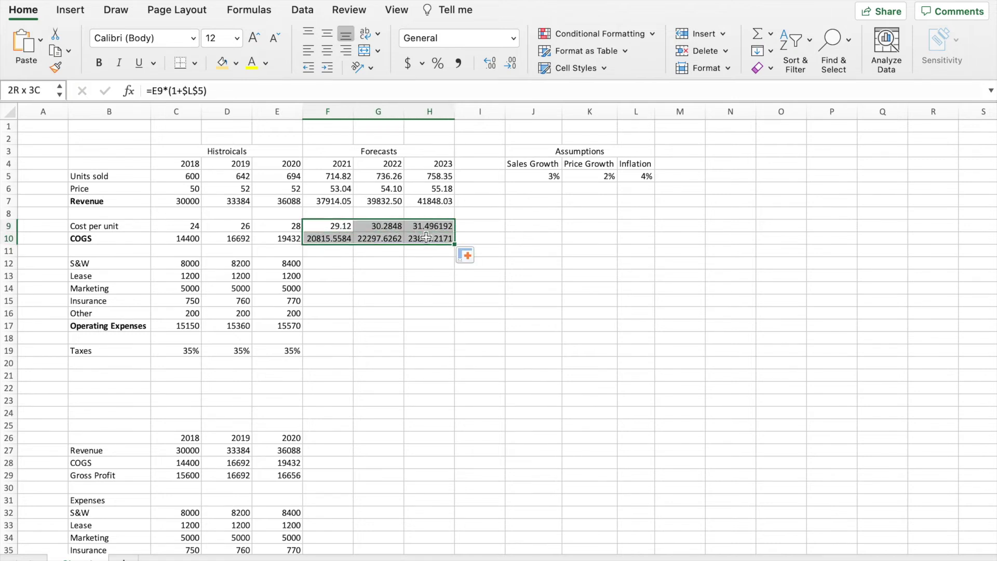
pyautogui.click(512, 63)
pyautogui.click(512, 63)
pyautogui.click(489, 62)
pyautogui.click(489, 62)
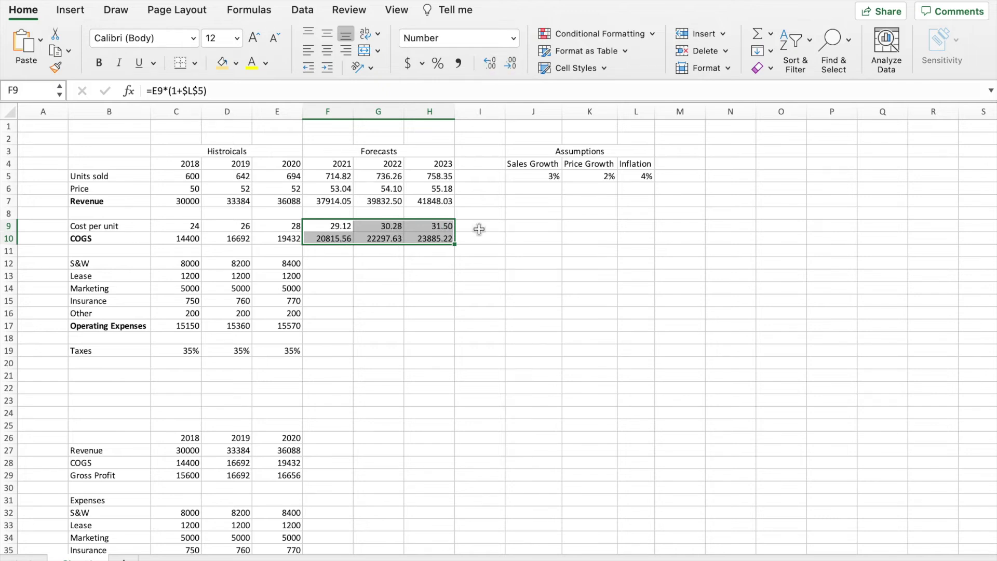
pyautogui.click(476, 250)
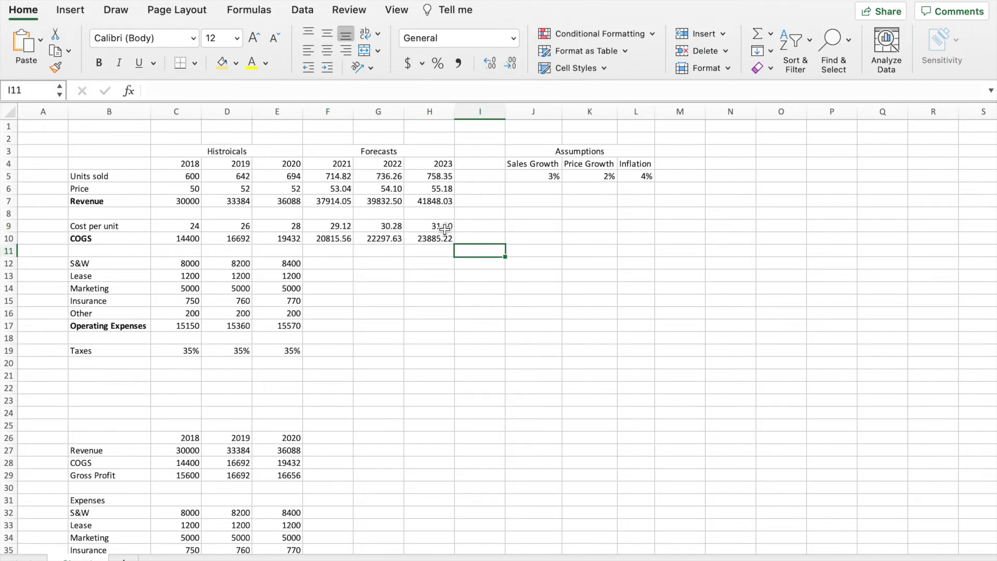
# Forecast S&W in F12 with =E12*(1+$L$5) and fill the formula across to H12.
pyautogui.click(332, 265)
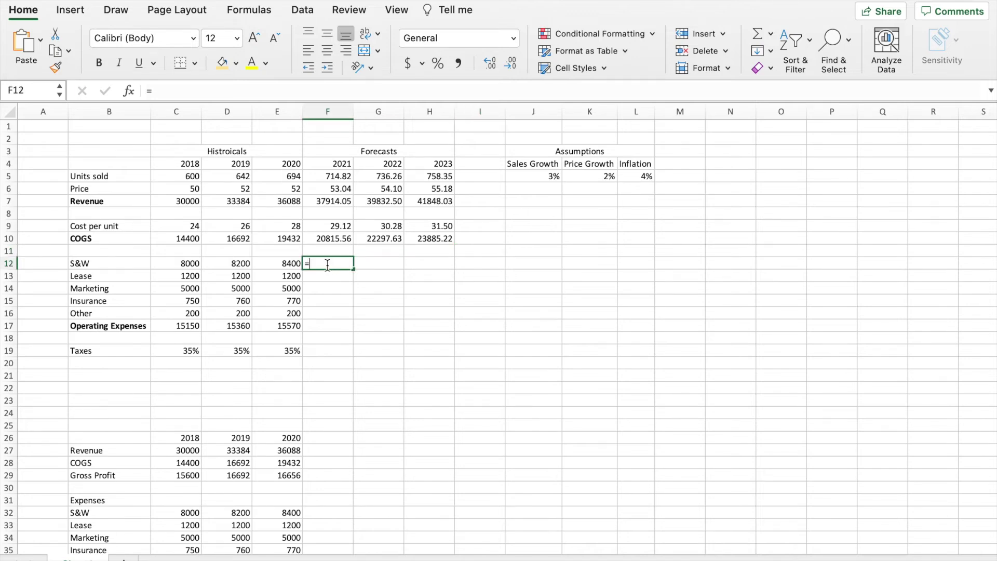
pyautogui.write('=')
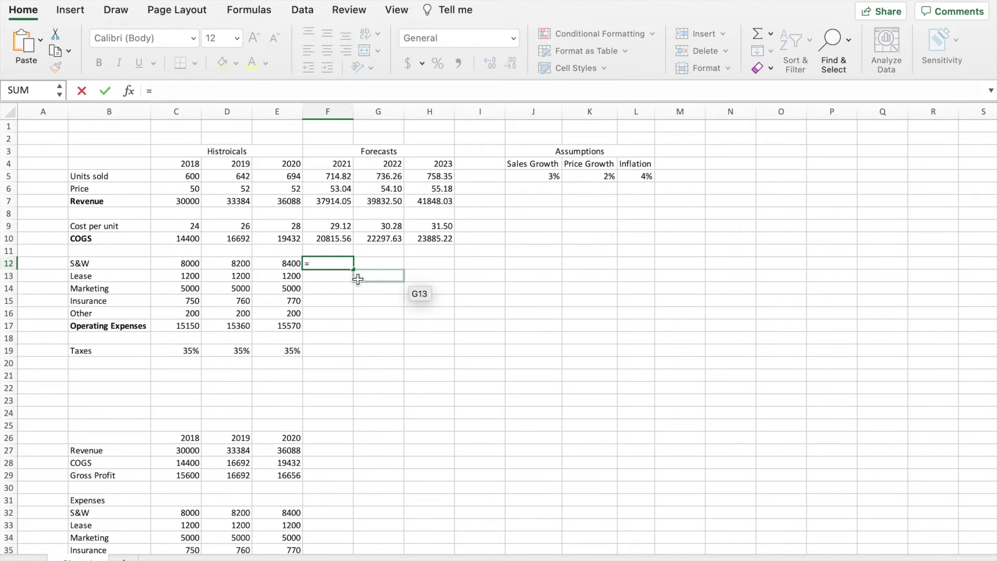
pyautogui.click(292, 266)
pyautogui.write('*(')
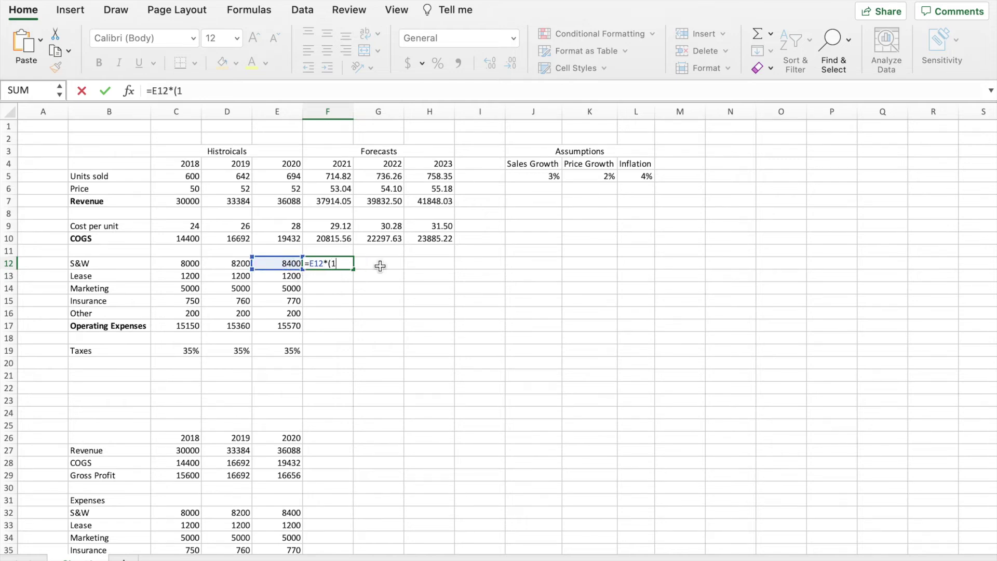
pyautogui.write('1+')
pyautogui.click(643, 177)
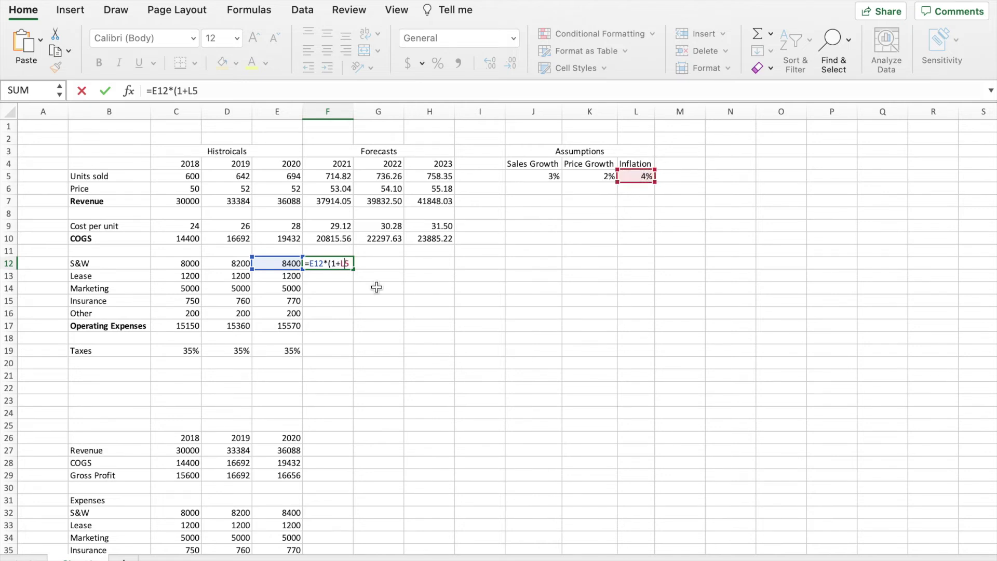
pyautogui.write('$L$5')
pyautogui.press('Return')
pyautogui.press('Up')
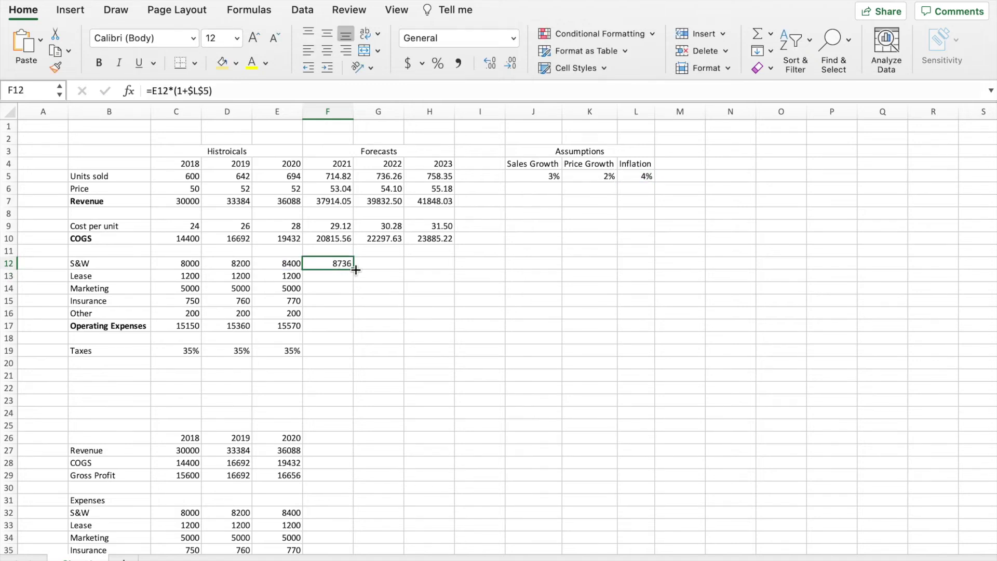
pyautogui.moveTo(353, 268); pyautogui.dragTo(434, 269)
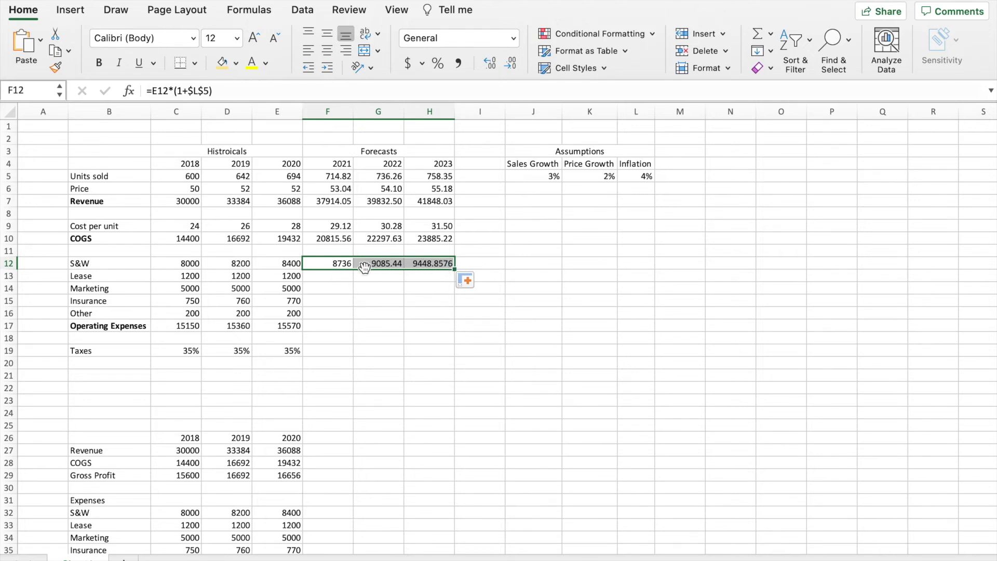
# Copy the 2020 lease cost of 1200 from E13 into the forecast years F13:H13.
pyautogui.click(294, 278)
pyautogui.hotkey('ctrl', 'c')
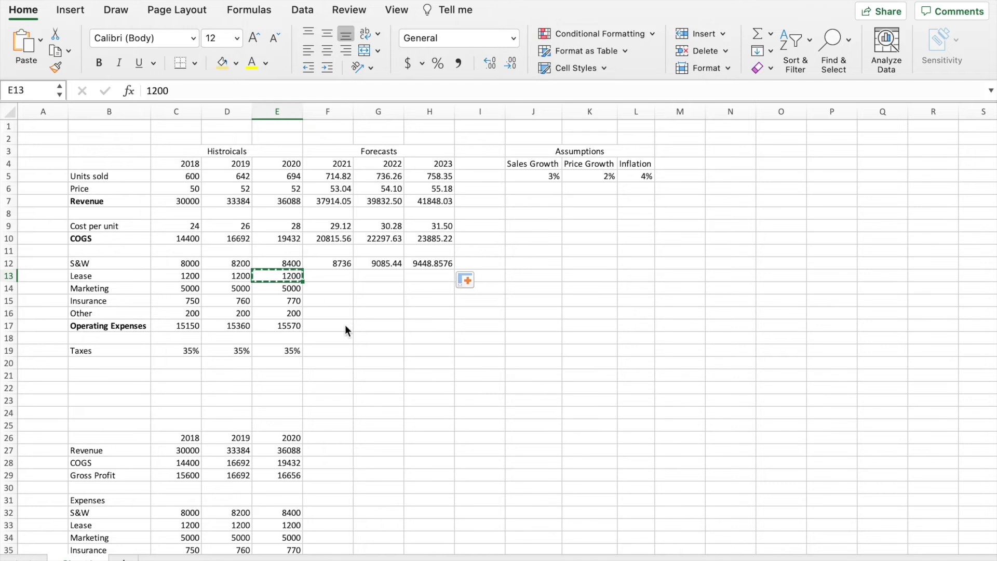
pyautogui.press('Right')
pyautogui.hotkey('ctrl', 'v')
pyautogui.press('Right')
pyautogui.hotkey('ctrl', 'v')
pyautogui.press('Right')
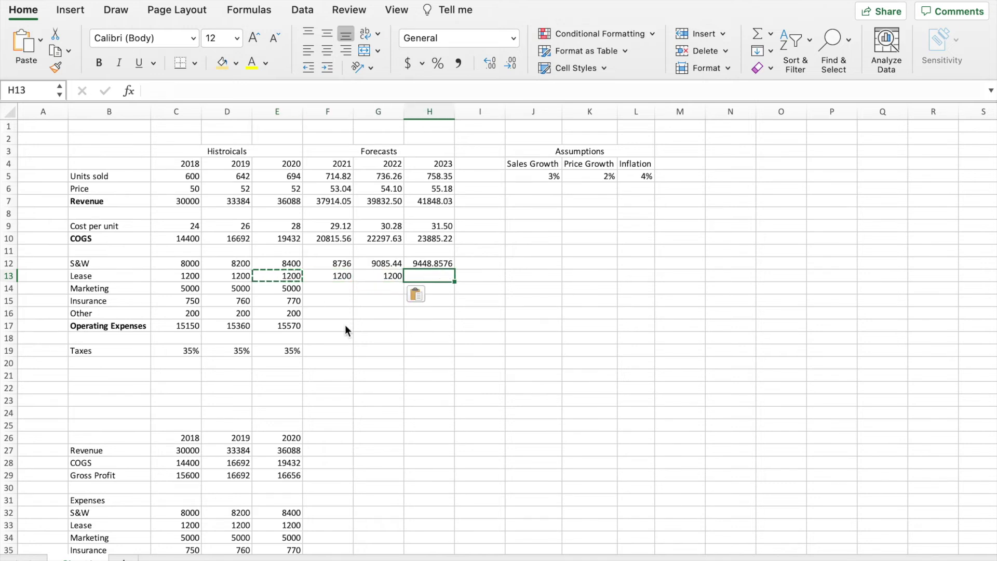
pyautogui.hotkey('ctrl', 'v')
# Copy the 2020 marketing cost of 5000 from E14 into the forecast years F14:H14.
pyautogui.click(290, 288)
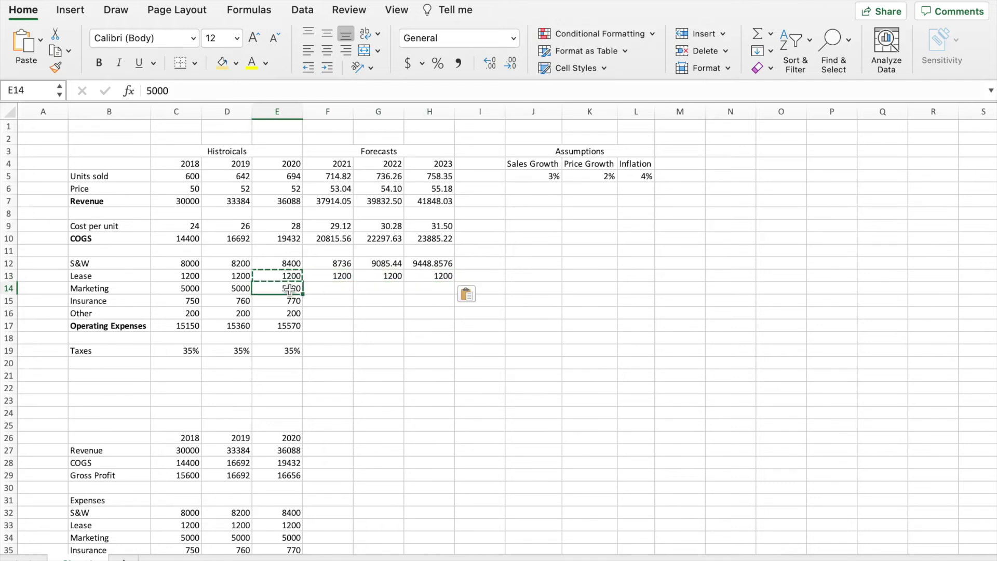
pyautogui.hotkey('ctrl', 'c')
pyautogui.press('Right')
pyautogui.hotkey('ctrl', 'v')
pyautogui.press('Right')
pyautogui.hotkey('ctrl', 'v')
pyautogui.press('Right')
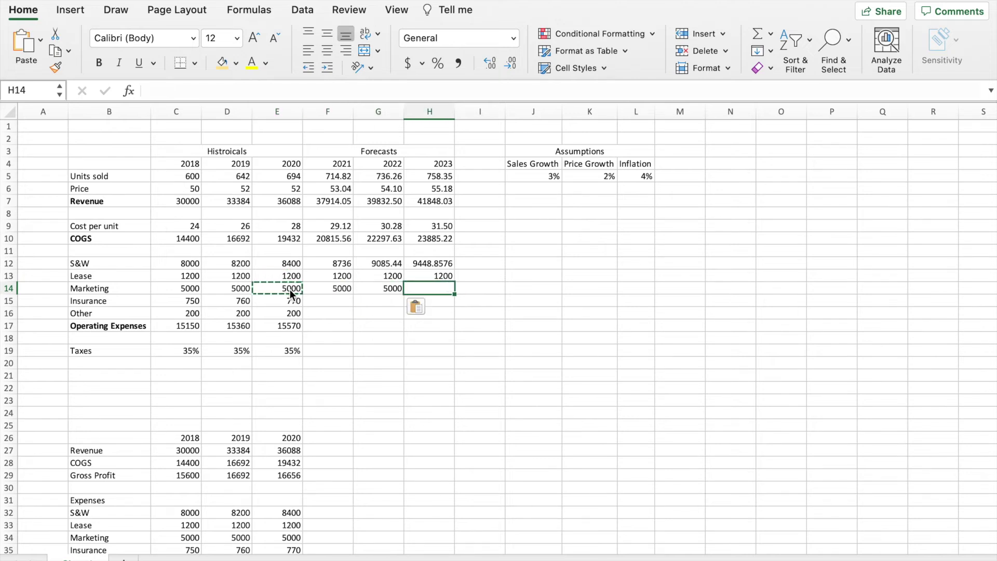
pyautogui.hotkey('ctrl', 'v')
# Forecast insurance in F15 with =E15+10 and fill the formula across to H15.
pyautogui.click(322, 303)
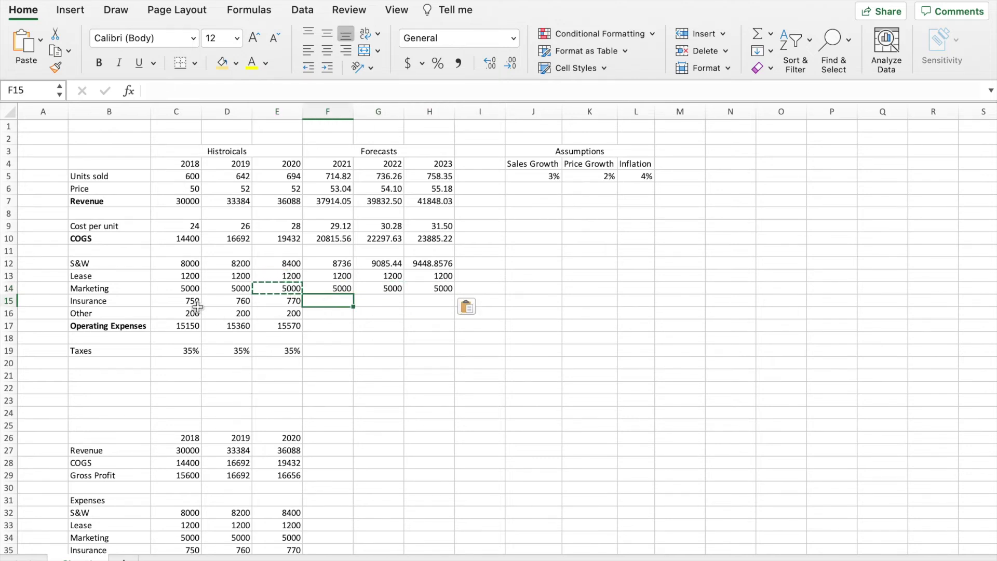
pyautogui.write('=')
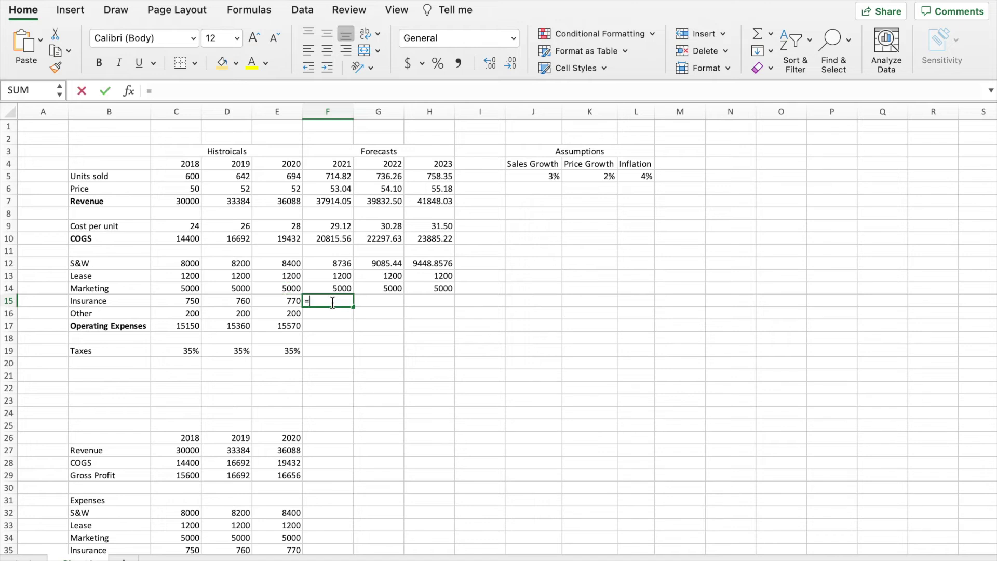
pyautogui.click(291, 301)
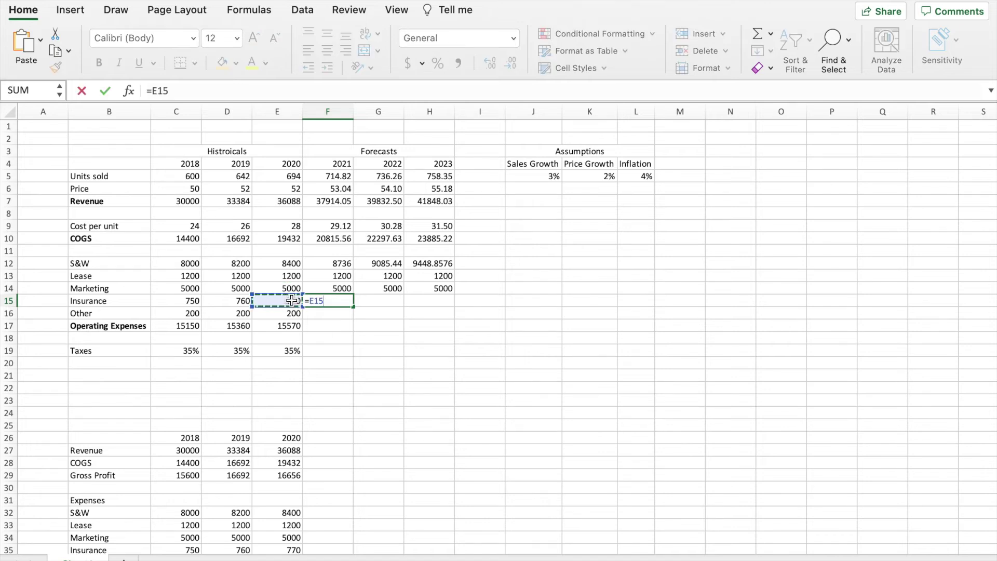
pyautogui.write('+')
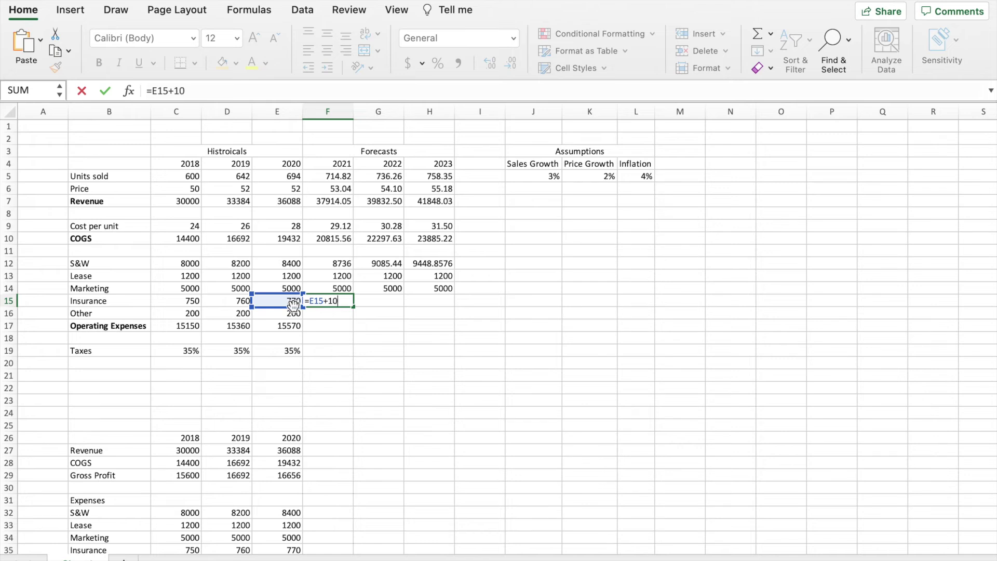
pyautogui.write('10')
pyautogui.press('Return')
pyautogui.click(333, 302)
pyautogui.moveTo(352, 307); pyautogui.dragTo(430, 306)
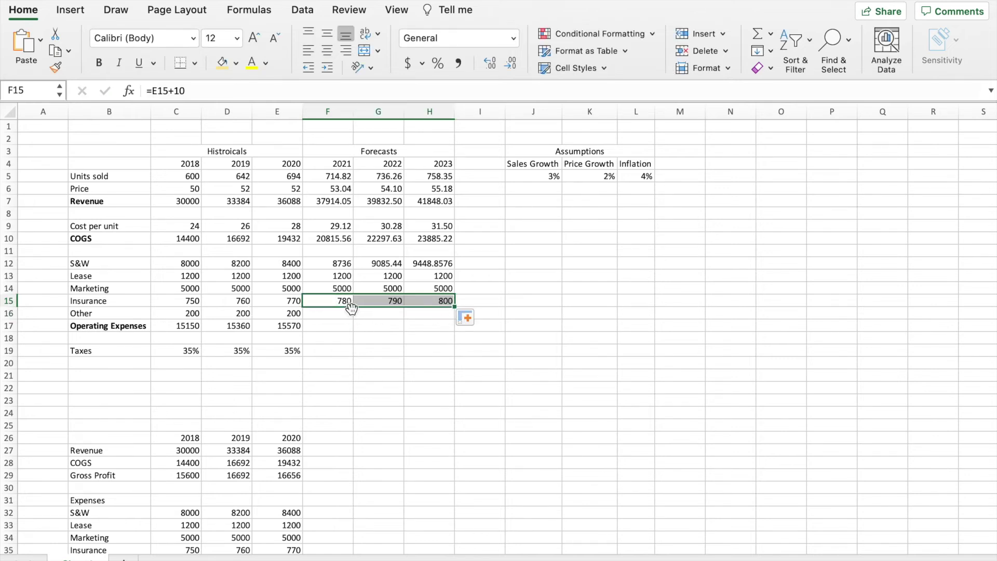
# Copy the 2020 Other expense of 200 from E16 into the forecast years F16:H16.
pyautogui.click(314, 318)
pyautogui.click(288, 316)
pyautogui.hotkey('ctrl', 'c')
pyautogui.press('Right')
pyautogui.hotkey('ctrl', 'v')
pyautogui.press('Right')
pyautogui.hotkey('ctrl', 'v')
pyautogui.press('Right')
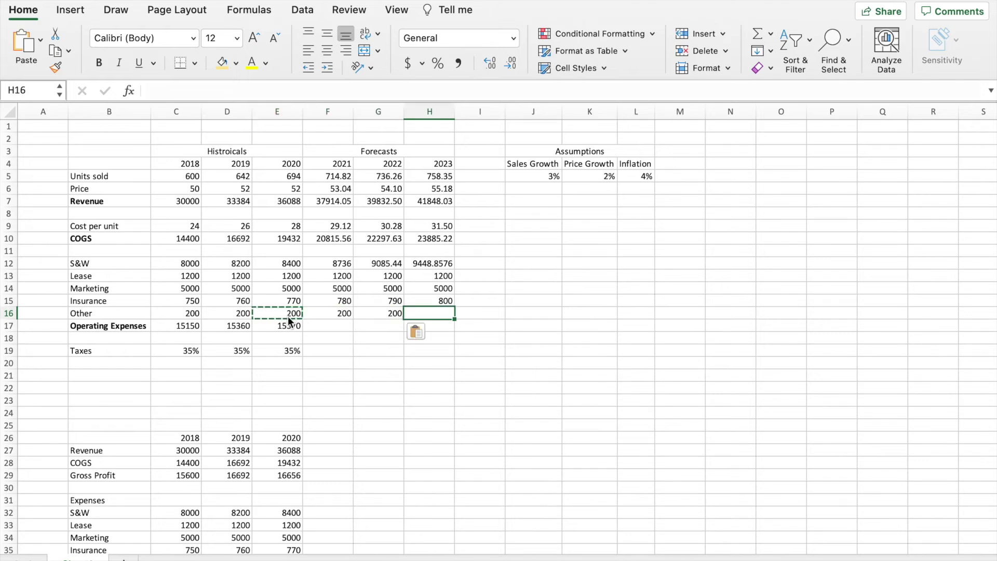
pyautogui.hotkey('ctrl', 'v')
# Copy the 2020 tax rate of 35% from E19 into the forecast years F19:H19.
pyautogui.click(294, 352)
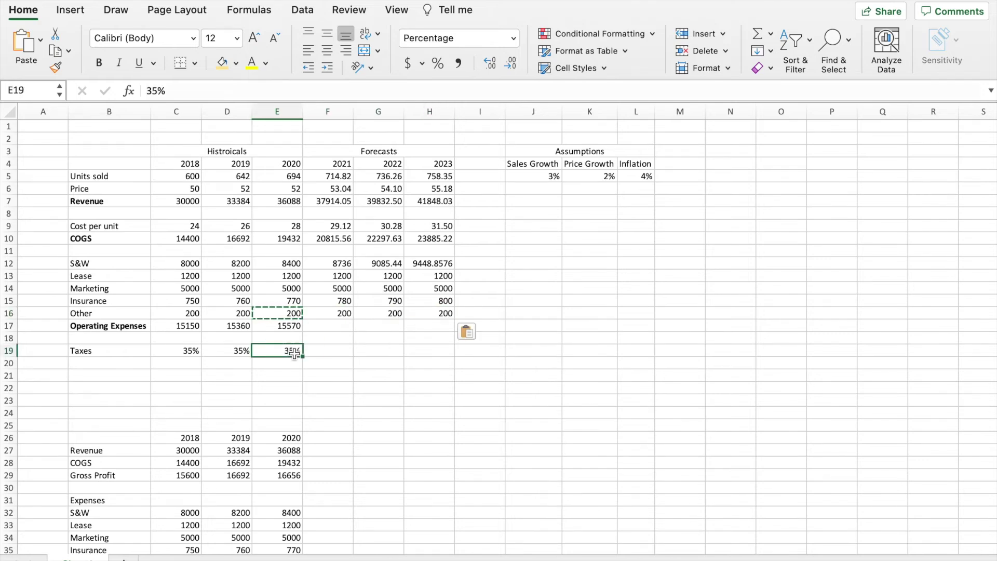
pyautogui.hotkey('ctrl', 'c')
pyautogui.press('Right')
pyautogui.hotkey('ctrl', 'v')
pyautogui.press('Right')
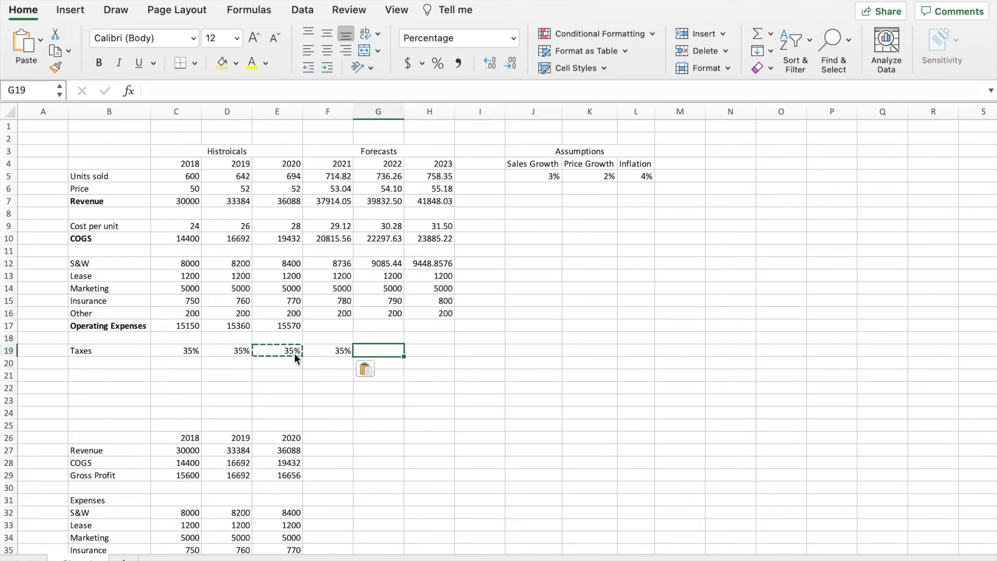
pyautogui.hotkey('ctrl', 'v')
pyautogui.press('super+v')
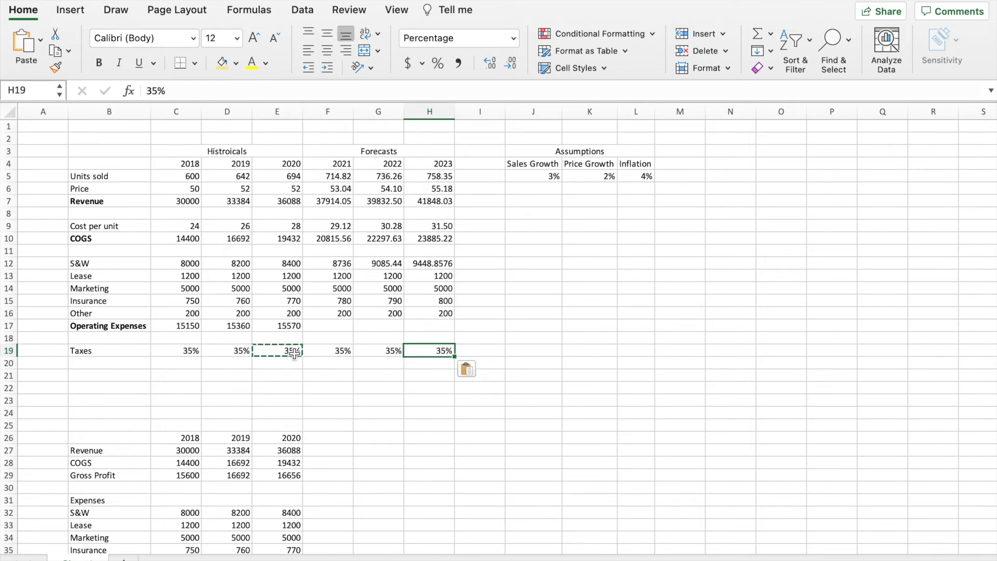
# Add the forecast year headers 2021, 2022 and 2023 to the income statement in F26:H26.
pyautogui.scroll(-3, 436, 350)
pyautogui.scroll(-5, 425, 349)
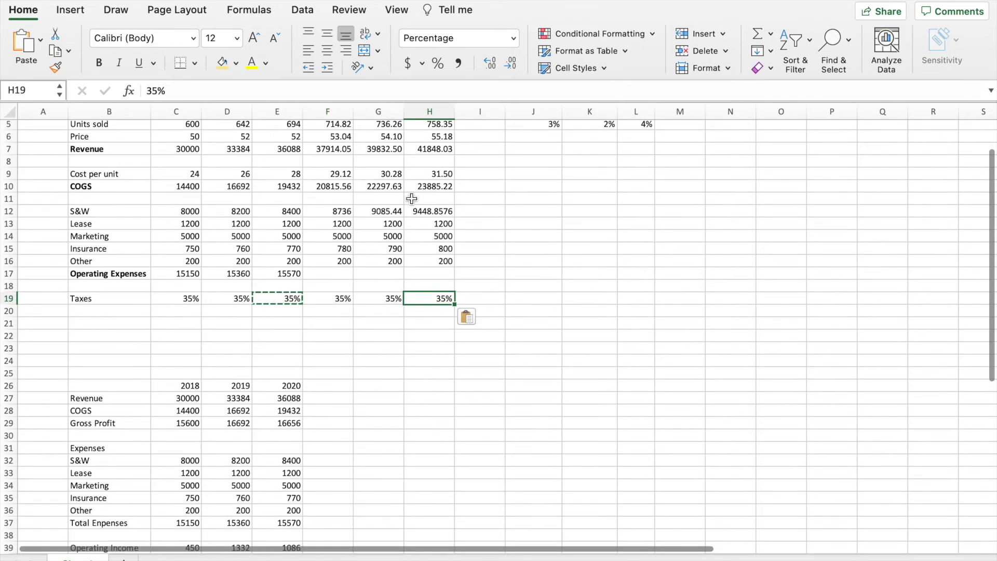
pyautogui.scroll(-1, 364, 358)
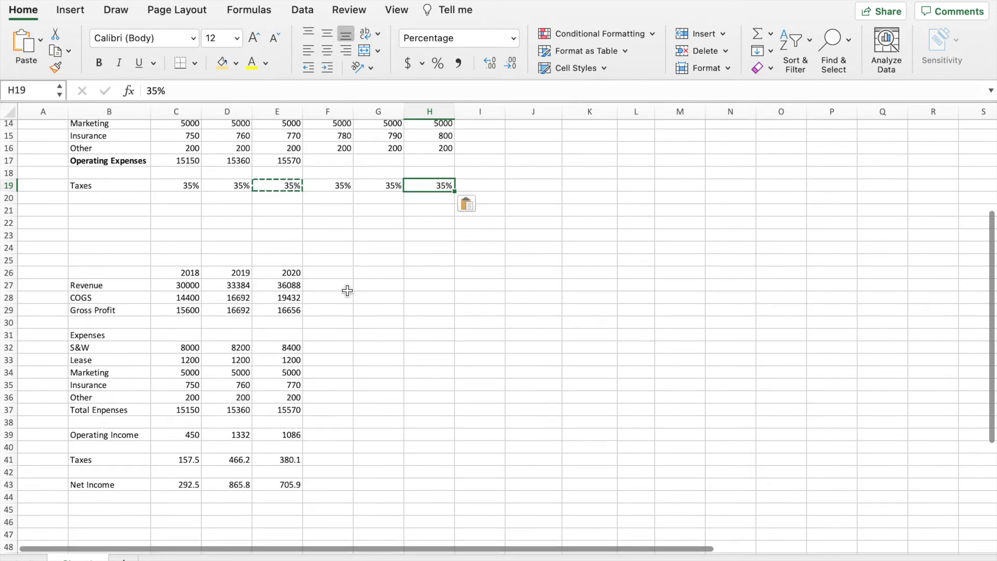
pyautogui.click(336, 276)
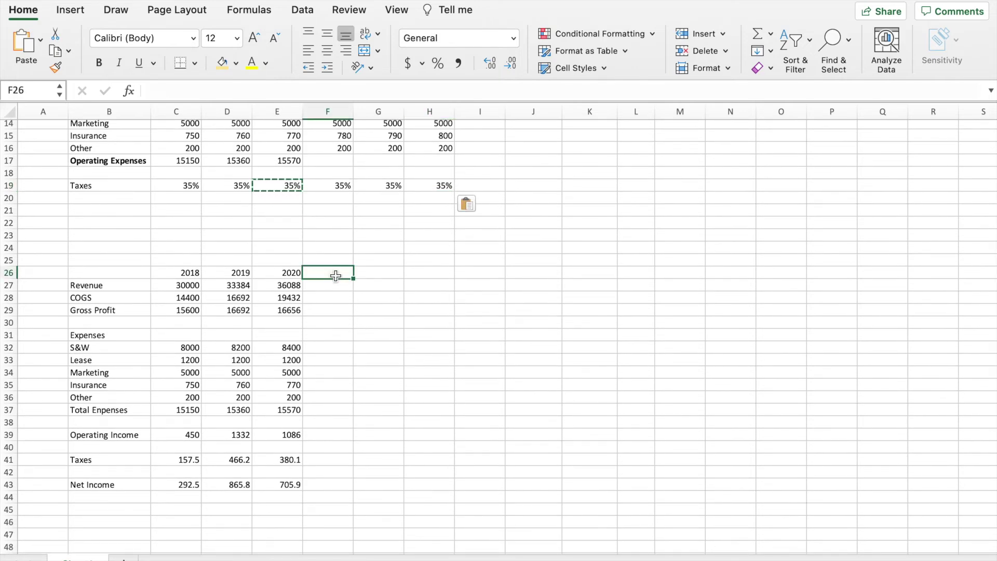
pyautogui.write('201')
pyautogui.write('1')
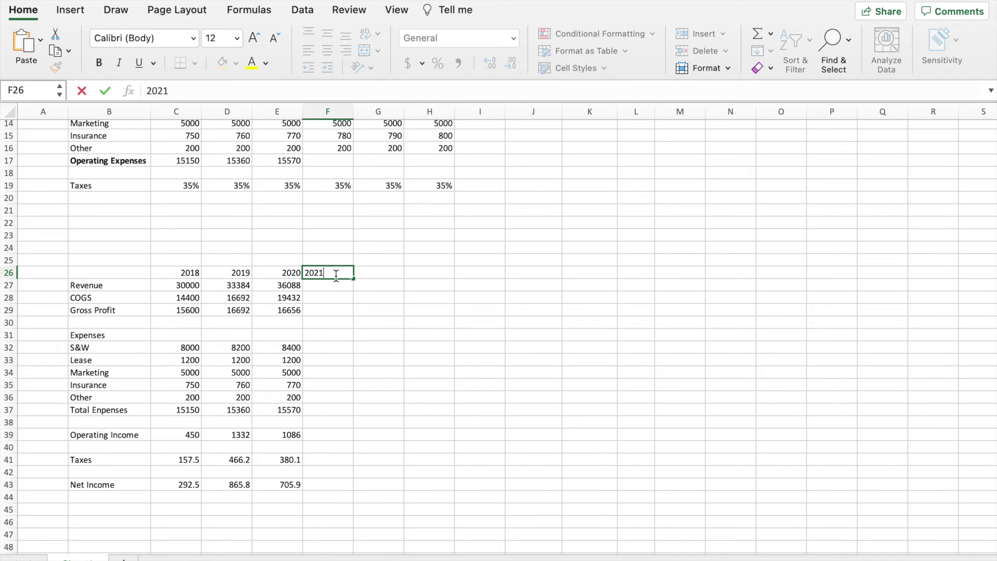
pyautogui.press('Tab')
pyautogui.write('202')
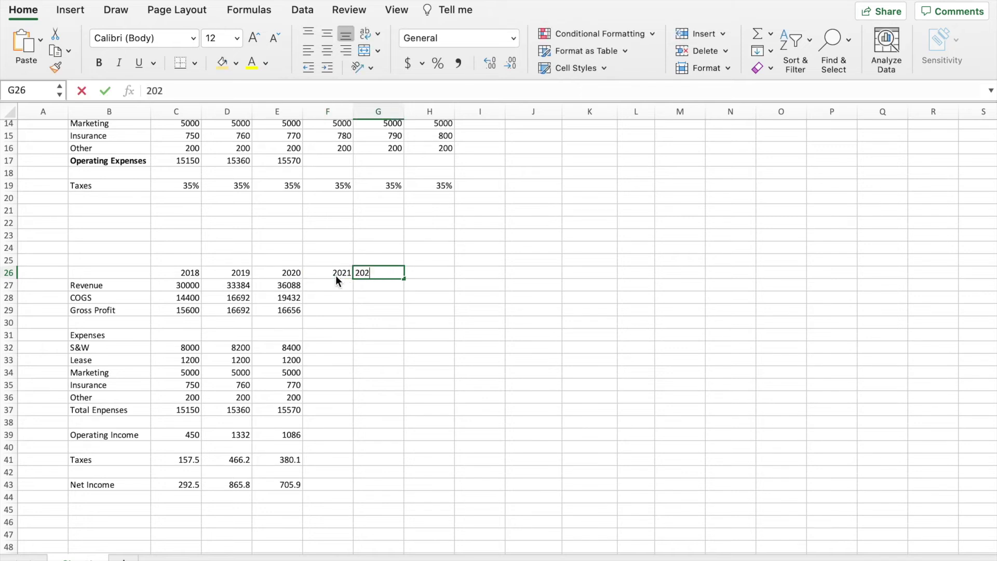
pyautogui.write('2')
pyautogui.press('Tab')
pyautogui.write('2023')
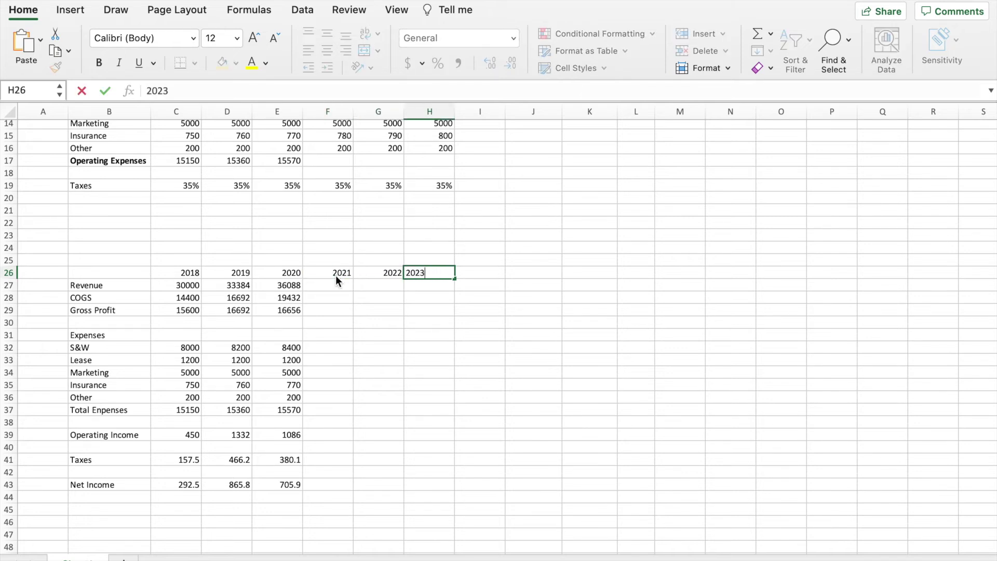
pyautogui.press('Return')
# Link the income statement's 2021 Revenue in F27 with =F7 and fill the formula across to H27.
pyautogui.click(344, 285)
pyautogui.write('=')
pyautogui.scroll(5, 344, 239)
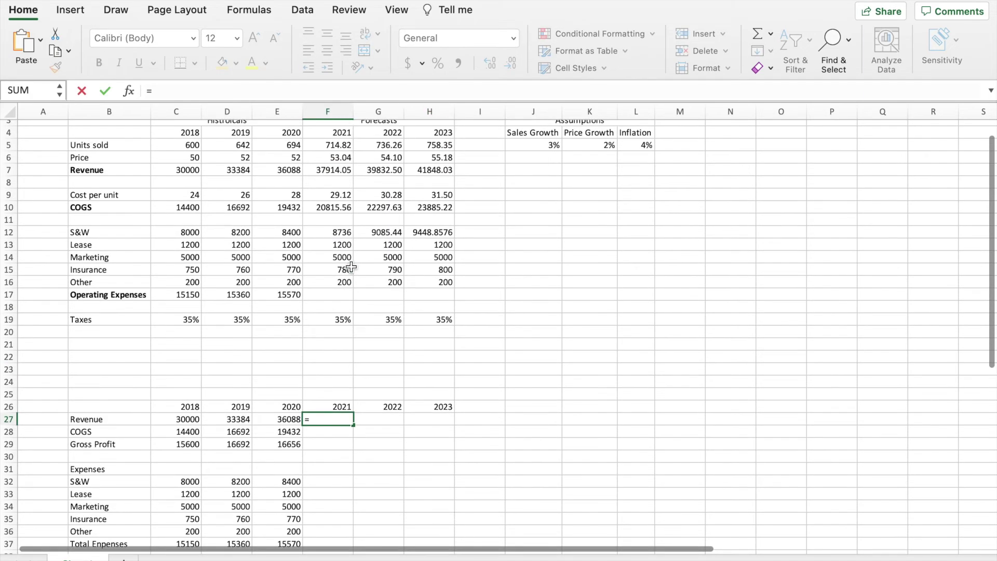
pyautogui.click(341, 174)
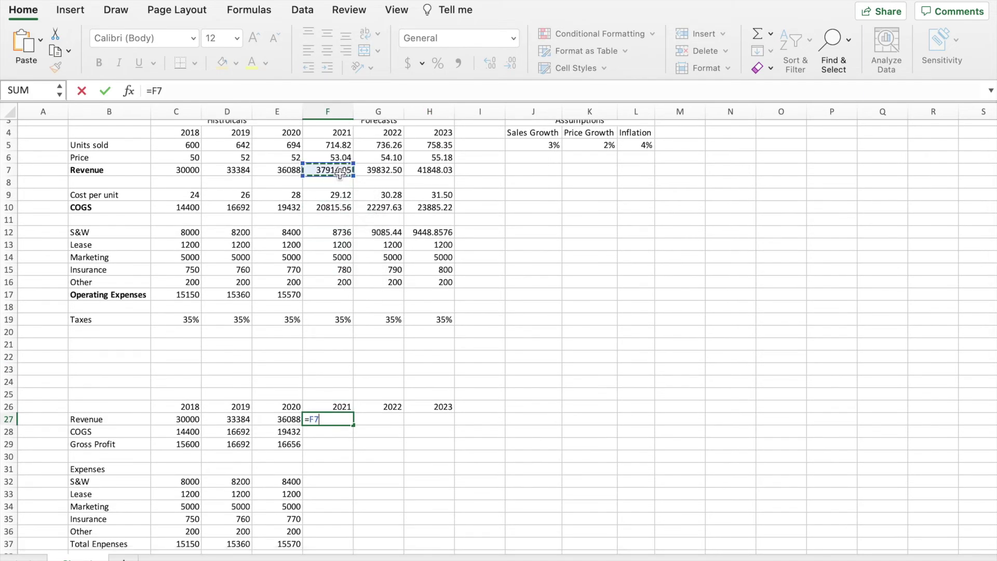
pyautogui.press('Return')
pyautogui.click(340, 420)
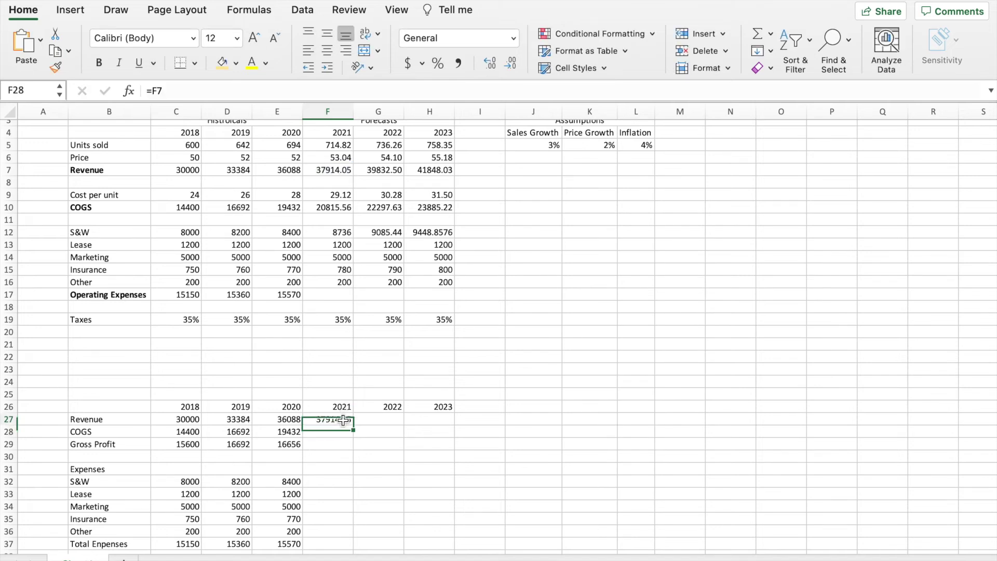
pyautogui.moveTo(355, 424); pyautogui.dragTo(452, 422)
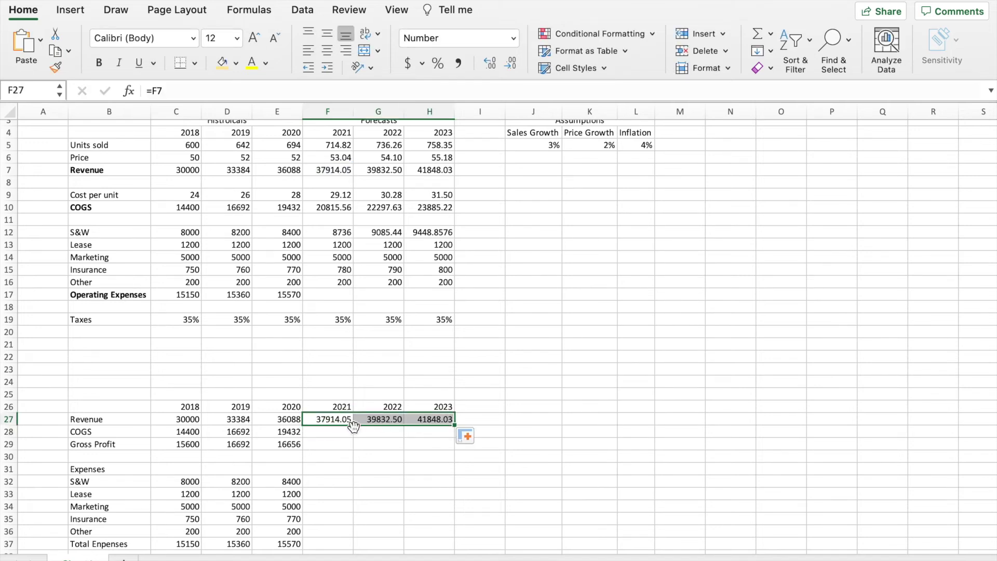
# Link the income statement's 2021 COGS in F28 with =F10 and fill the formula across to H28.
pyautogui.click(341, 434)
pyautogui.write('=')
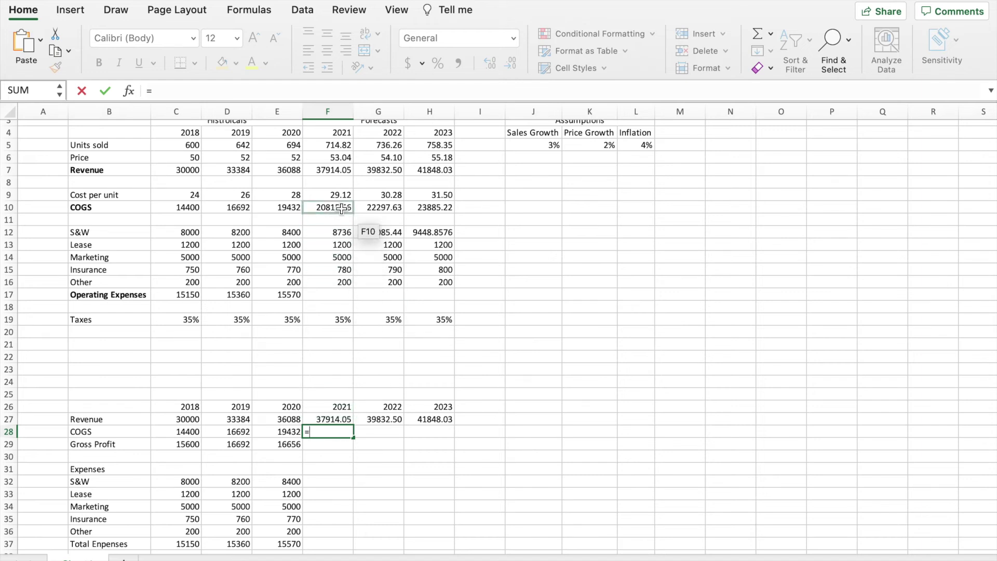
pyautogui.click(341, 209)
pyautogui.press('Return')
pyautogui.click(345, 432)
pyautogui.moveTo(354, 438); pyautogui.dragTo(445, 436)
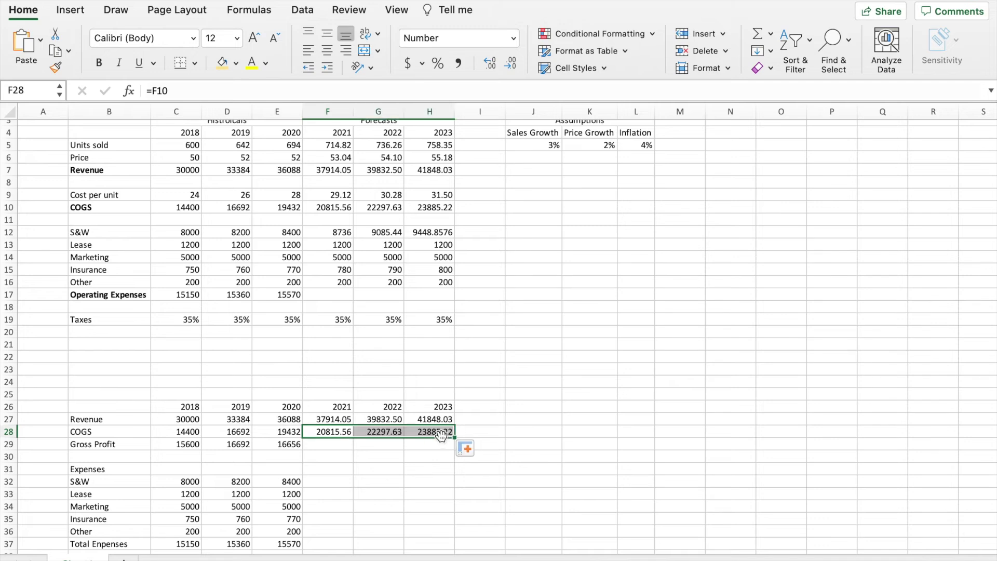
# Calculate 2021 Gross Profit in F29 with =F27-F28 and fill the formula across to H29.
pyautogui.click(330, 445)
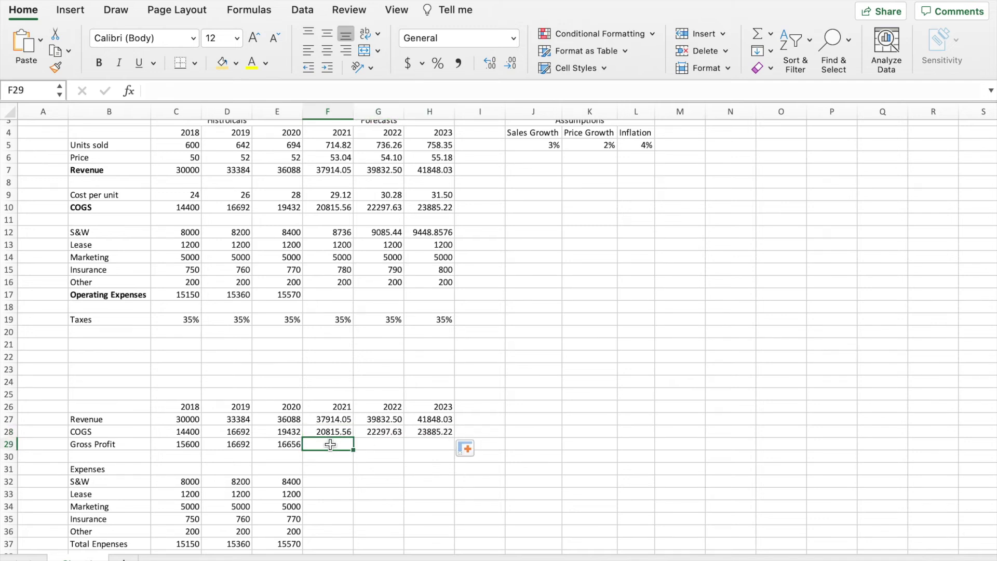
pyautogui.write('=')
pyautogui.click(340, 416)
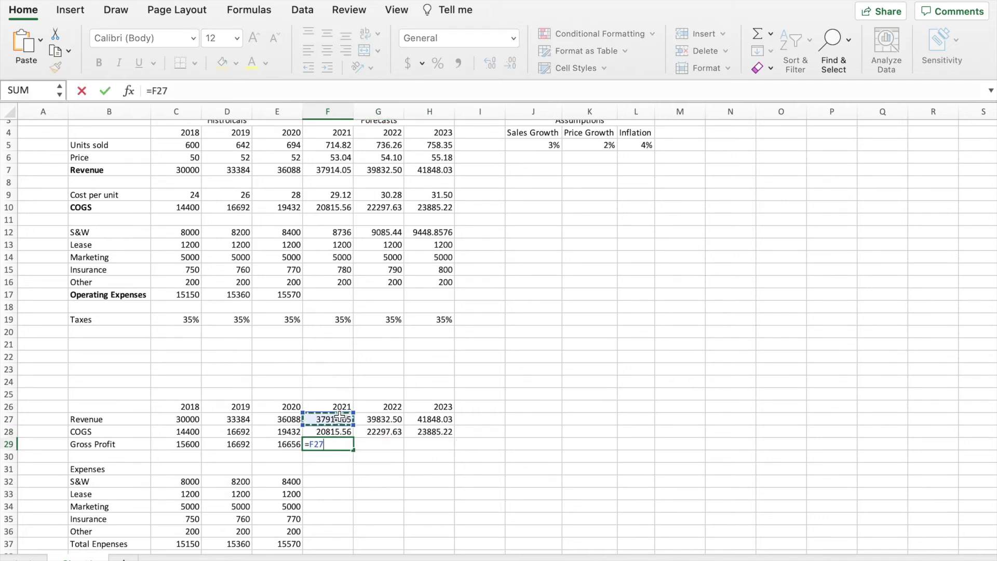
pyautogui.write('-')
pyautogui.click(345, 430)
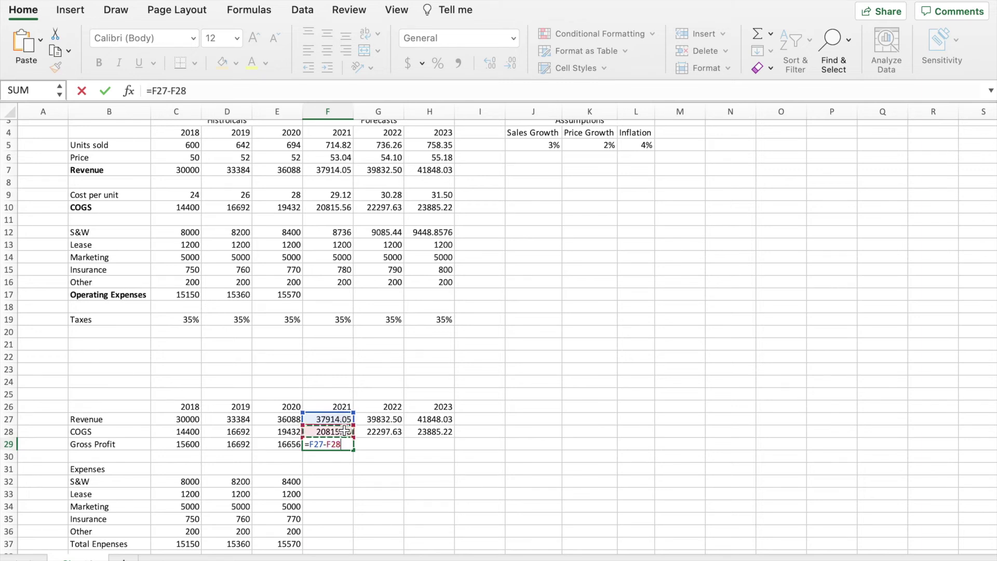
pyautogui.press('Return')
pyautogui.click(347, 445)
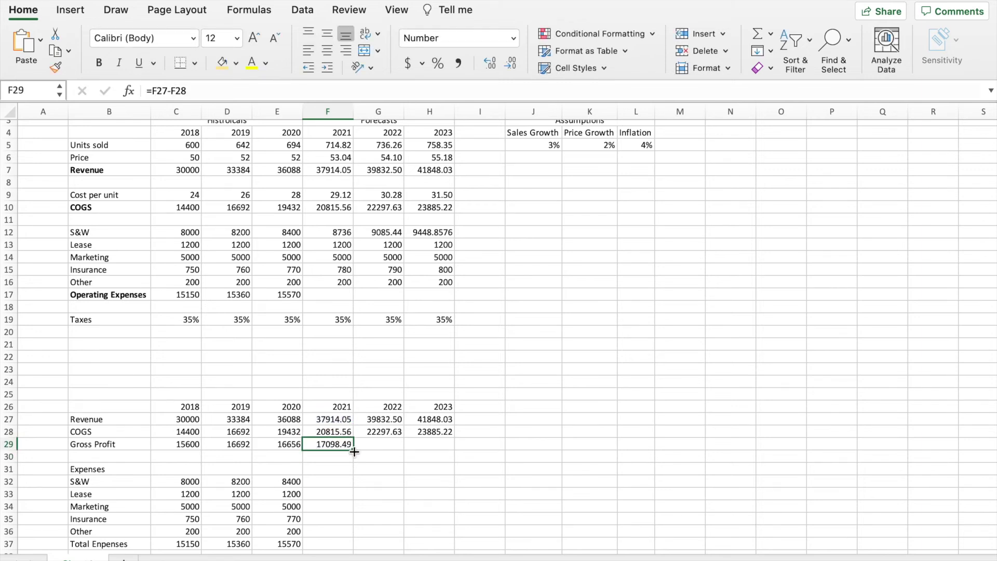
pyautogui.moveTo(352, 450); pyautogui.dragTo(449, 450)
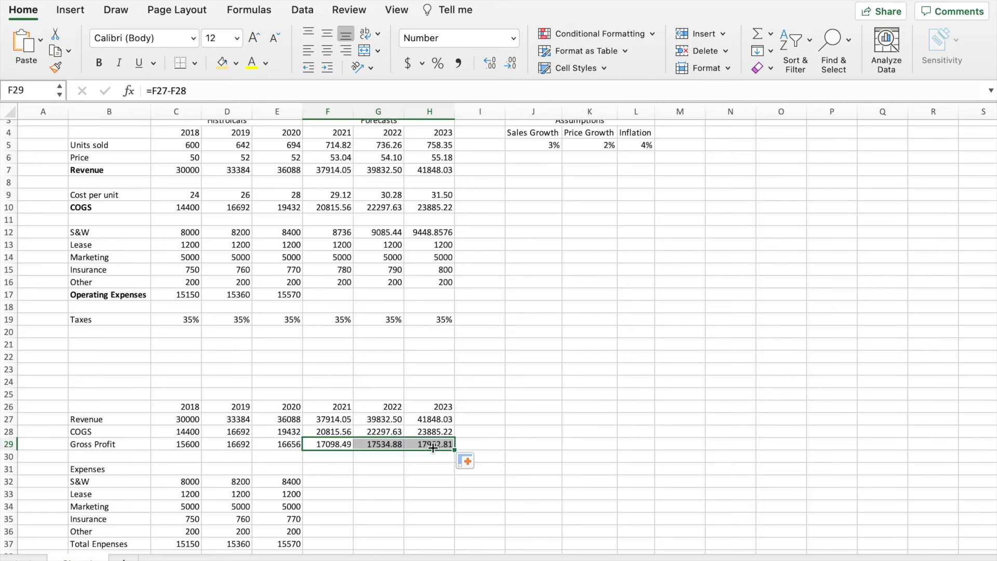
# Link 2021 S&W in F32 with =F12 and fill the formula across and down the forecast expenses through H37.
pyautogui.click(336, 482)
pyautogui.write('=')
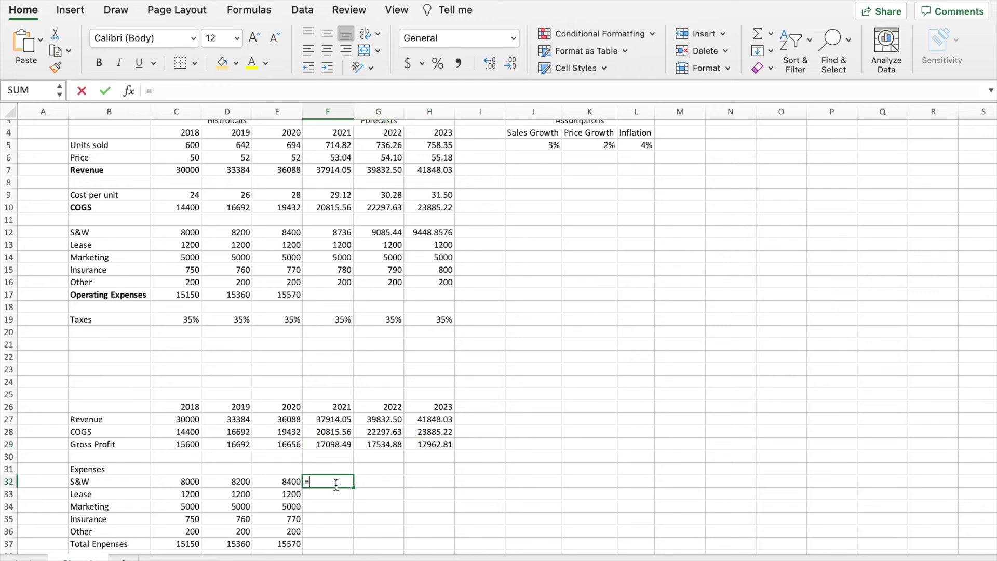
pyautogui.scroll(-2, 338, 467)
pyautogui.scroll(3, 335, 397)
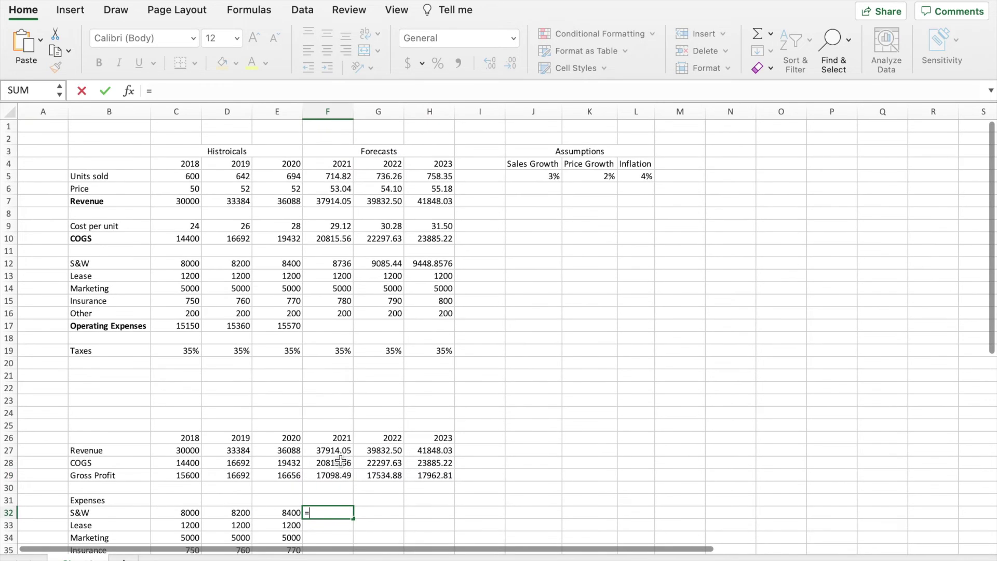
pyautogui.click(345, 265)
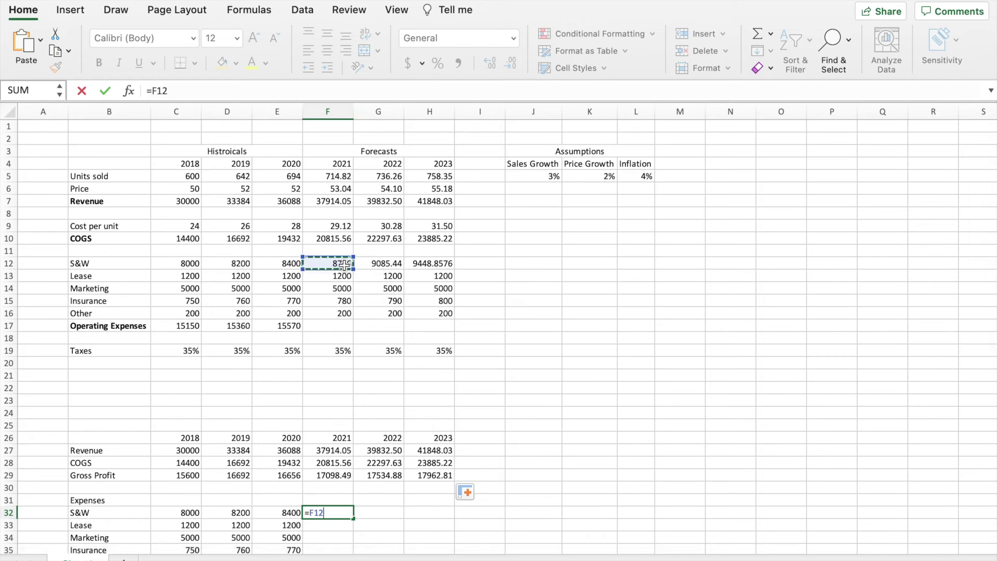
pyautogui.press('Return')
pyautogui.scroll(-5, 345, 312)
pyautogui.click(345, 375)
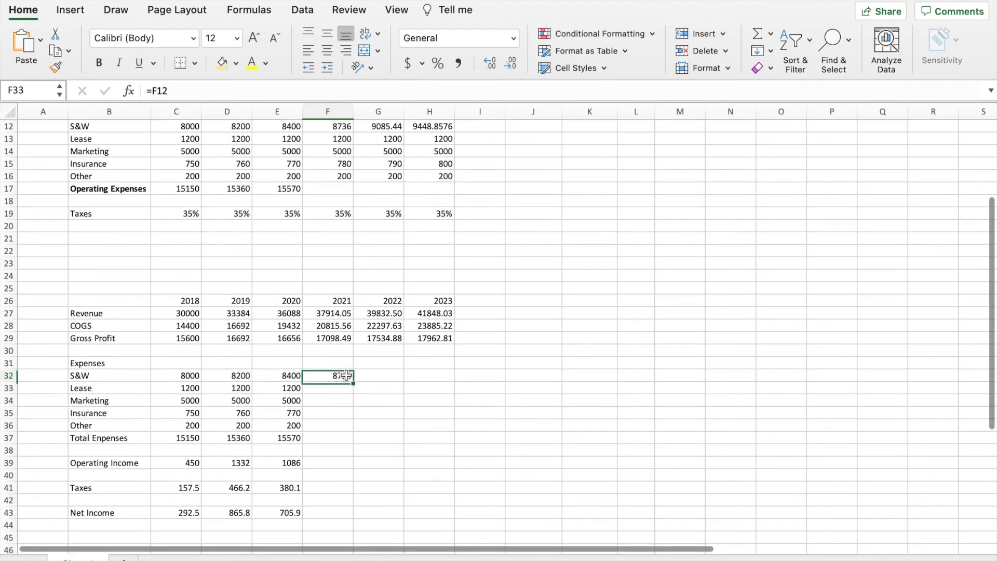
pyautogui.moveTo(354, 382); pyautogui.dragTo(443, 439)
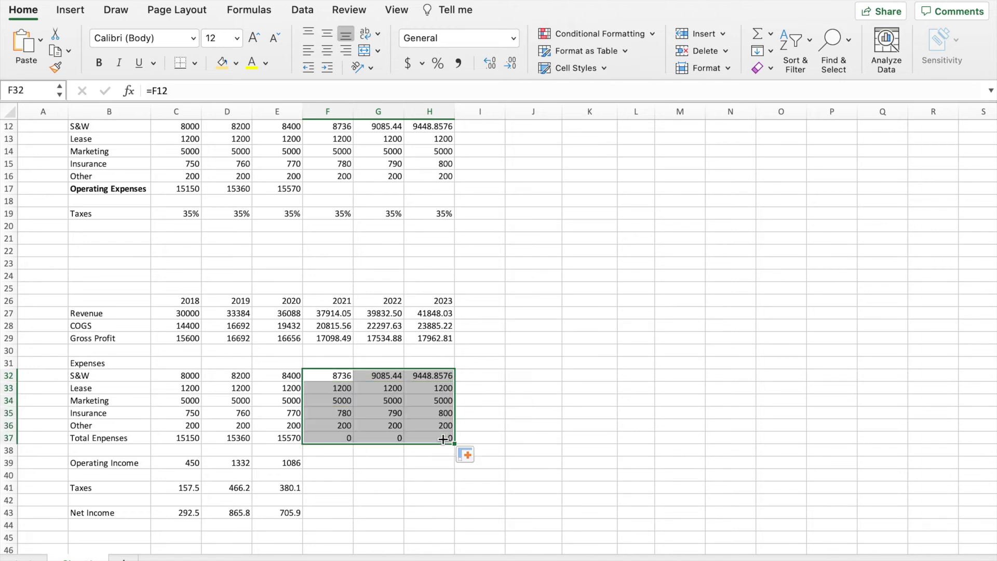
# Clear the Total Expenses cells F37:H37 and fill the 2020 sum formula from E37 across to H37.
pyautogui.moveTo(343, 439); pyautogui.dragTo(425, 441)
pyautogui.press('Delete')
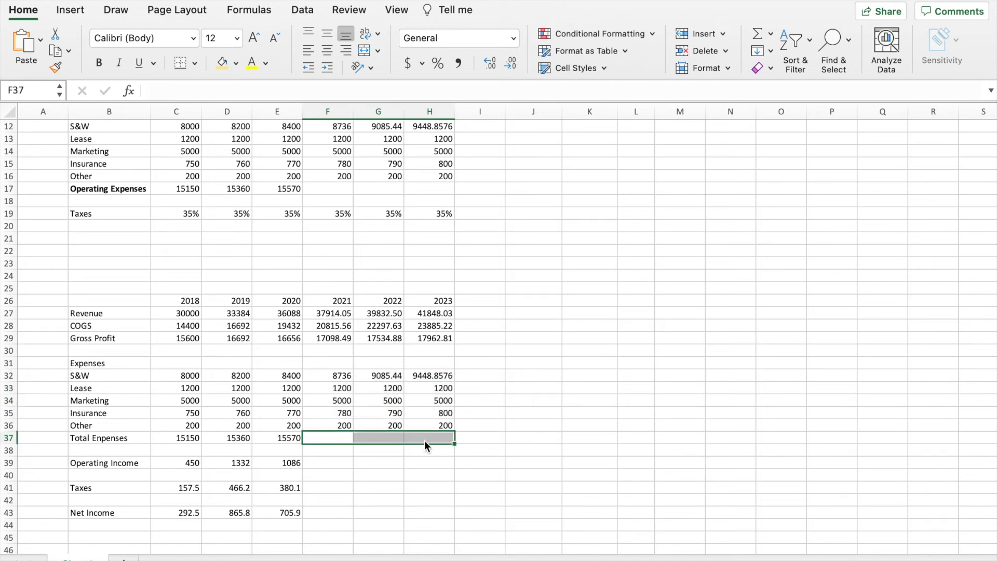
pyautogui.click(338, 440)
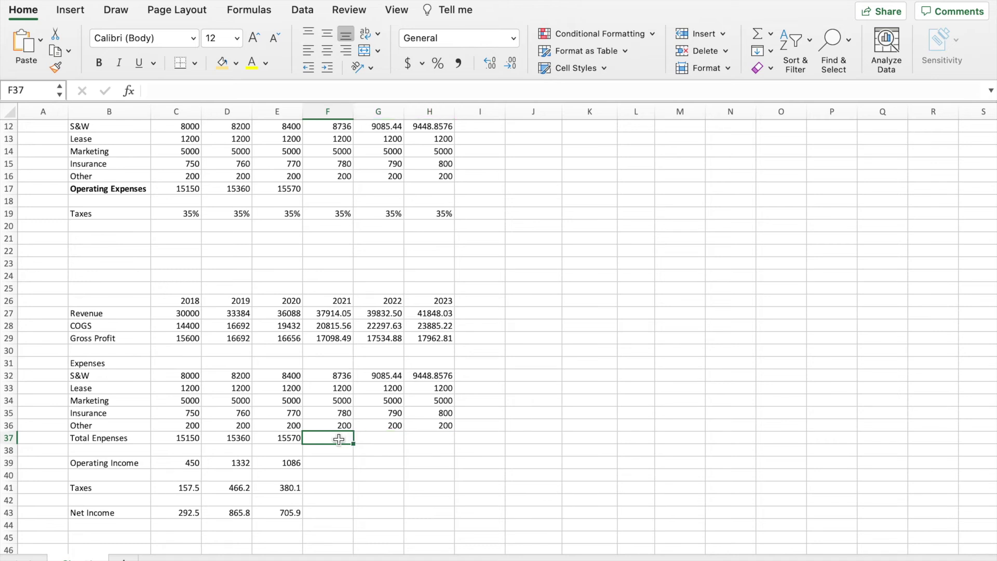
pyautogui.write('=')
pyautogui.press('Escape')
pyautogui.click(283, 438)
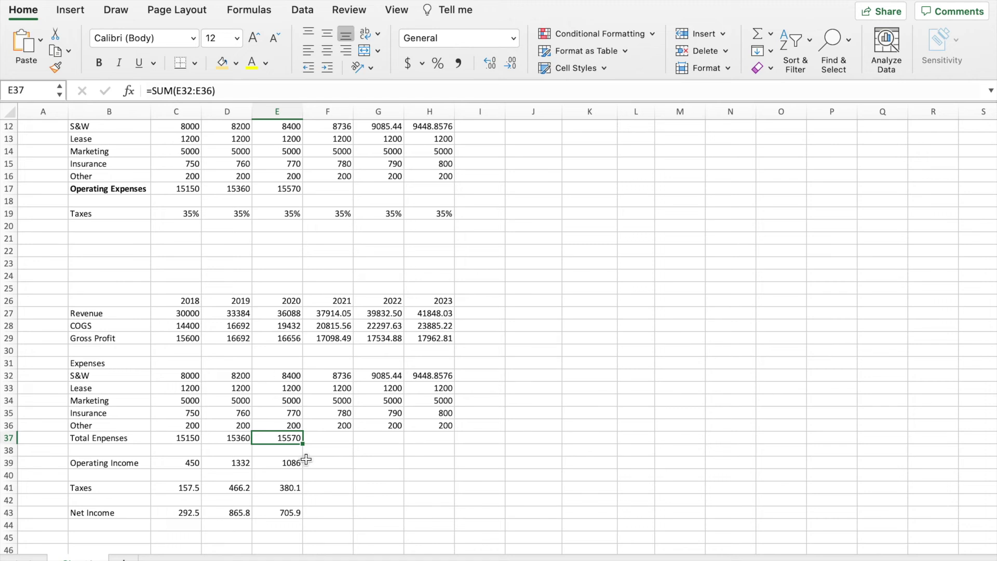
pyautogui.moveTo(302, 444); pyautogui.dragTo(436, 443)
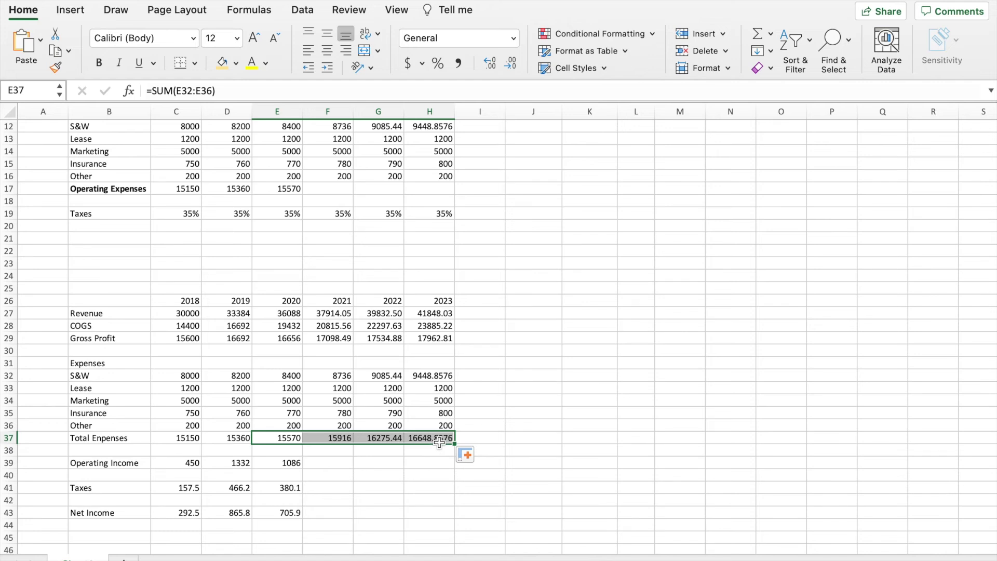
# Fill the 2020 Operating Income formula in E39 and the Taxes formula in E41 across to column H.
pyautogui.click(296, 462)
pyautogui.moveTo(303, 470); pyautogui.dragTo(430, 467)
pyautogui.click(291, 488)
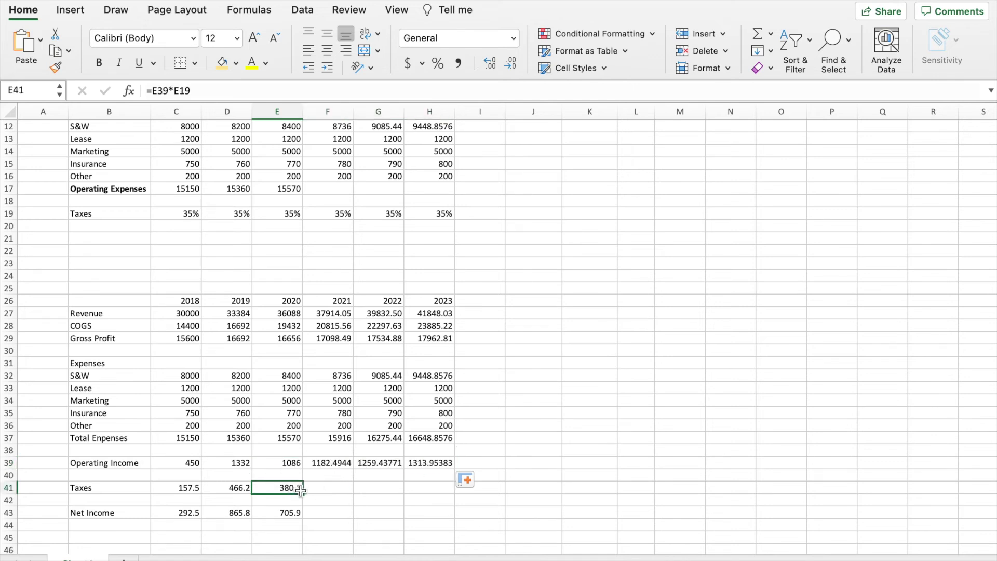
pyautogui.moveTo(305, 493); pyautogui.dragTo(431, 494)
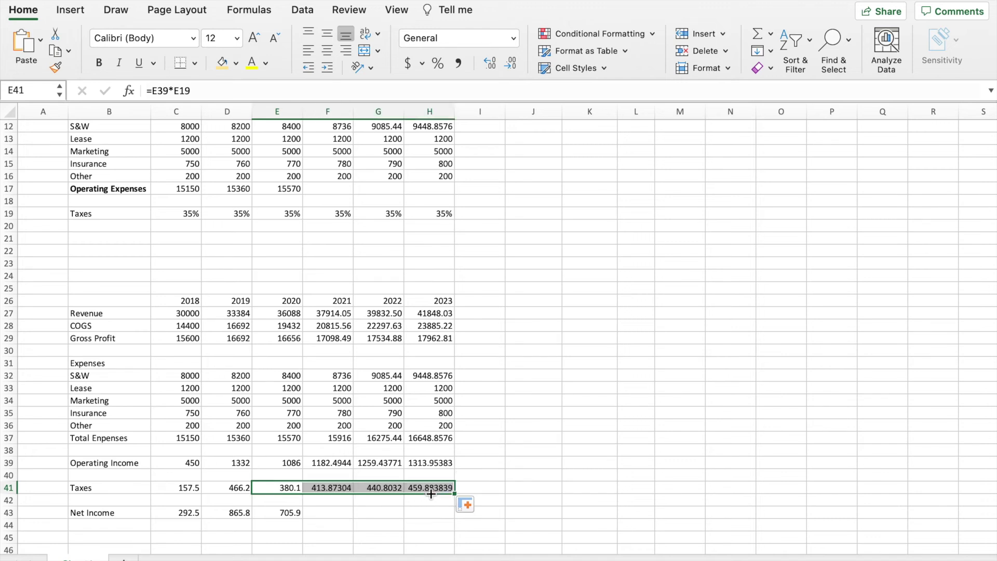
# Fill the 2020 Net Income formula from E43 across the forecast years to H43.
pyautogui.click(292, 514)
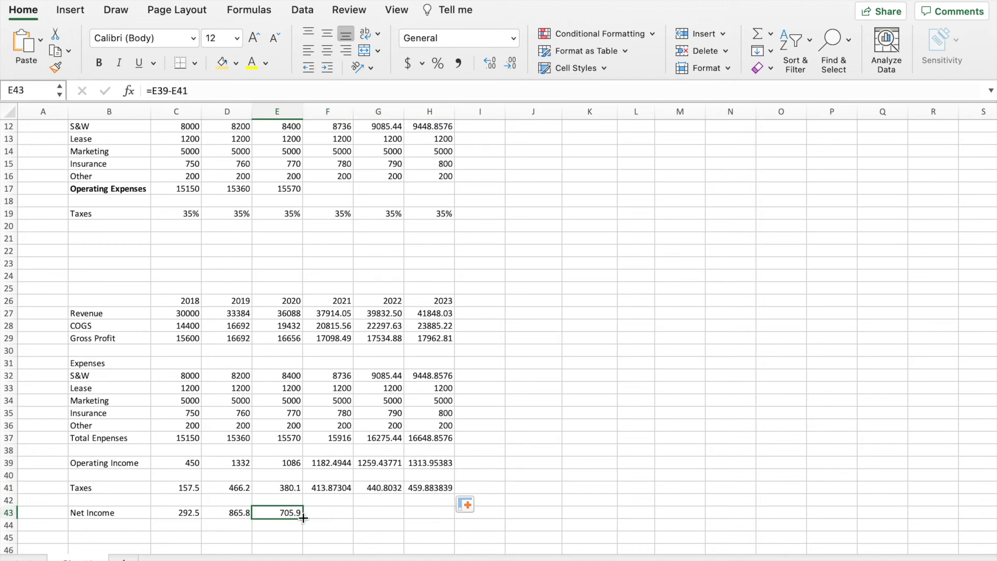
pyautogui.moveTo(303, 517); pyautogui.dragTo(431, 516)
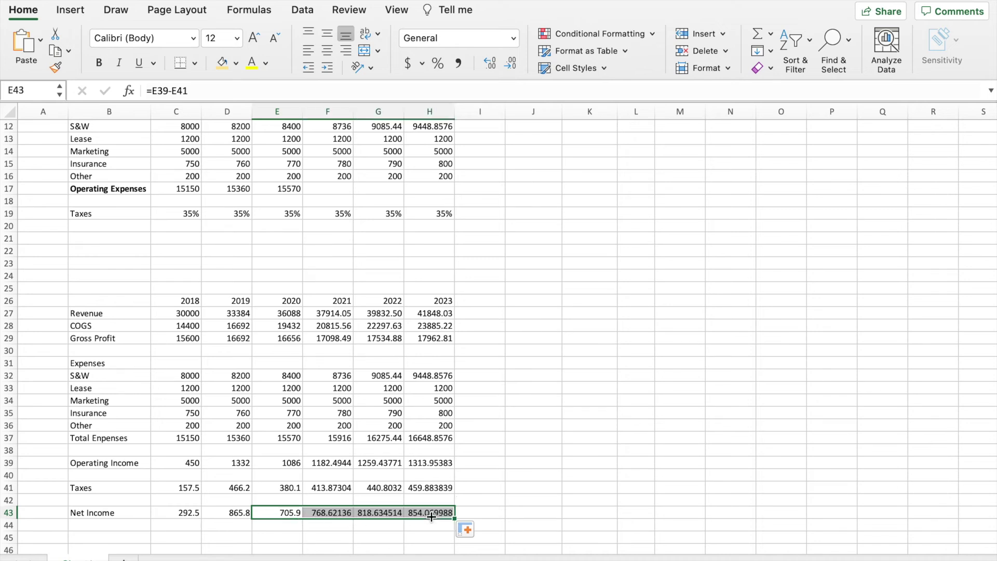
pyautogui.click(488, 408)
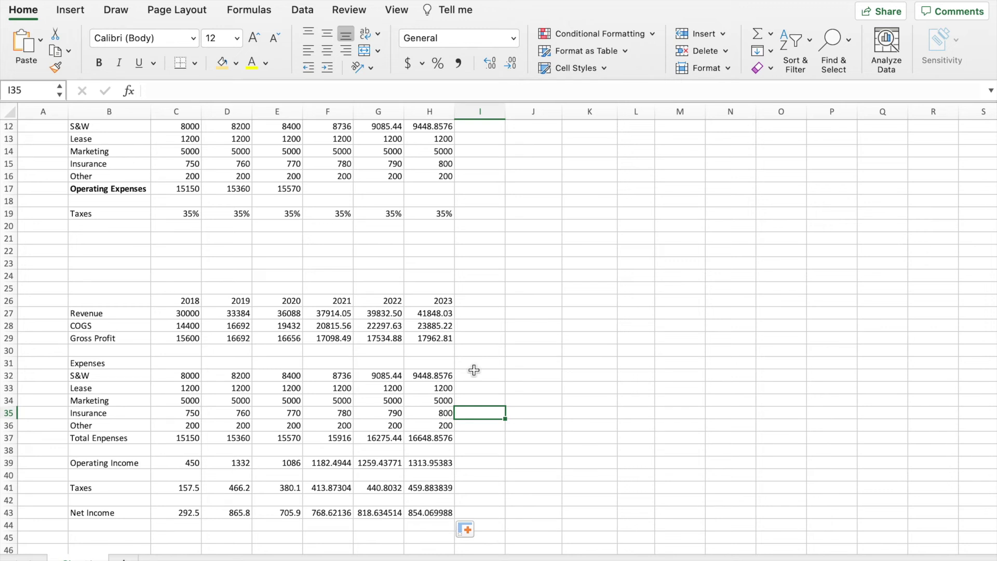
# Enter the title "Income Statement" in B26, beside the year headers.
pyautogui.scroll(-1, 482, 407)
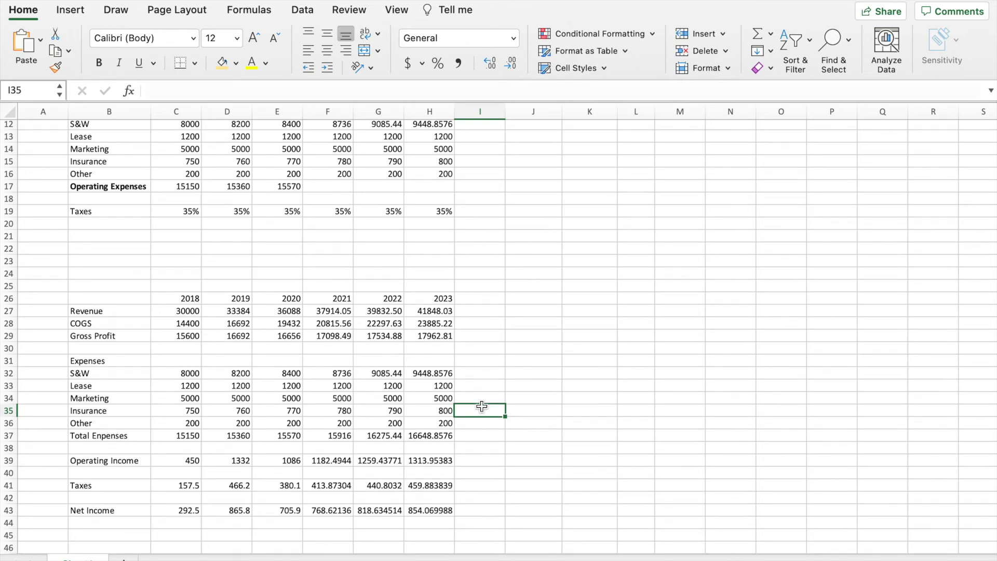
pyautogui.click(127, 299)
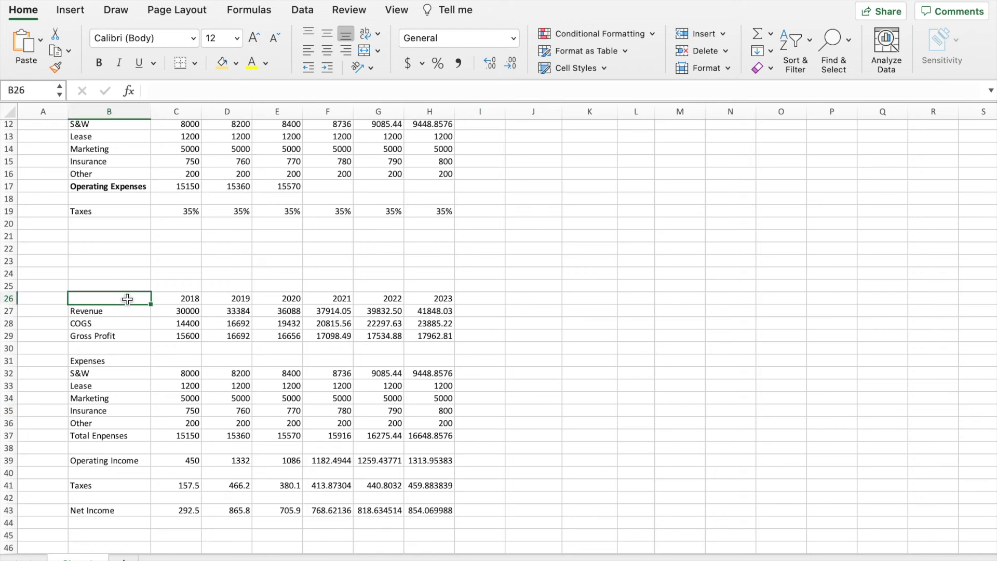
pyautogui.write('Income Statement')
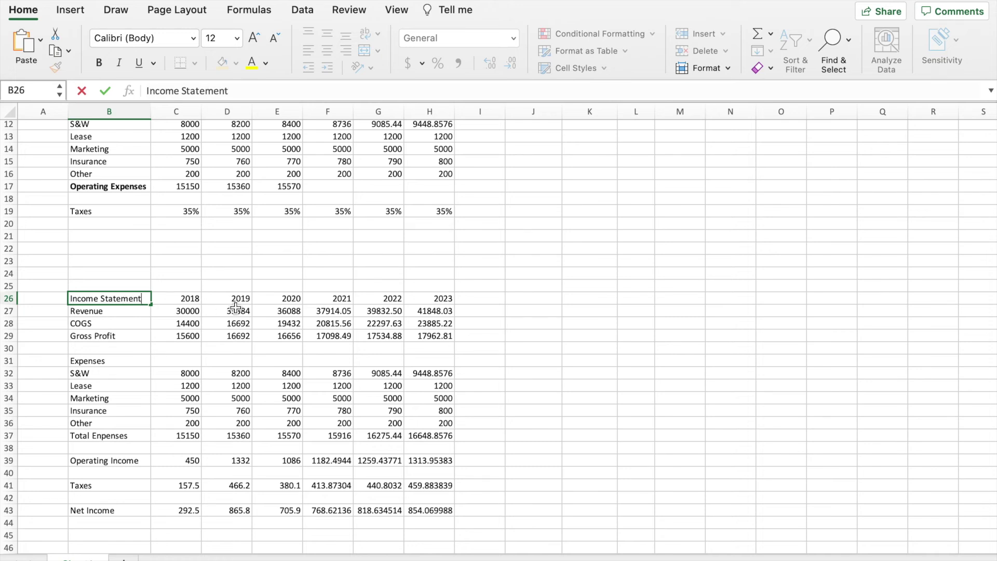
pyautogui.press('Return')
# Add outside borders around the income statement range B26:H43 and around its header row B26:H26.
pyautogui.moveTo(140, 297); pyautogui.dragTo(446, 514)
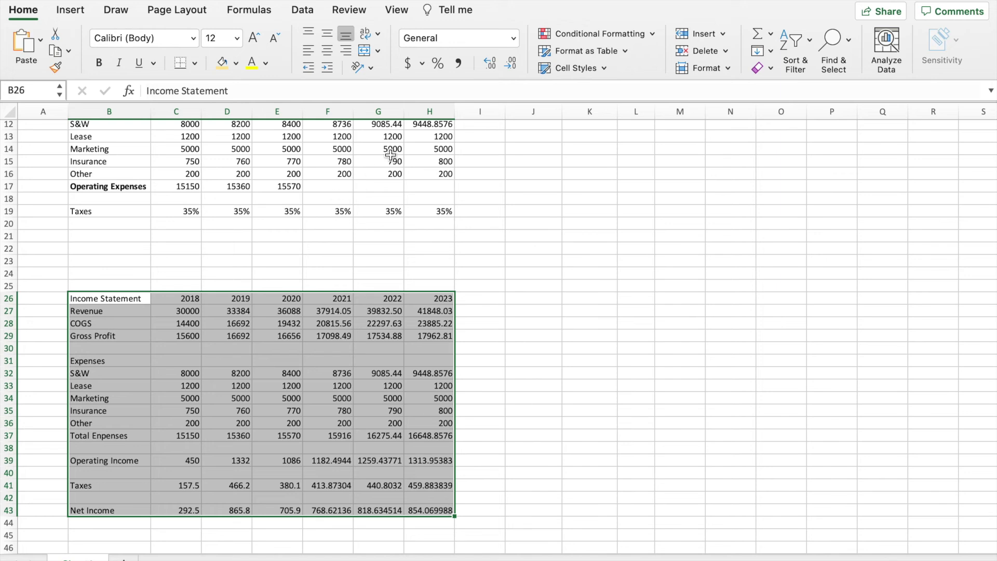
pyautogui.click(194, 64)
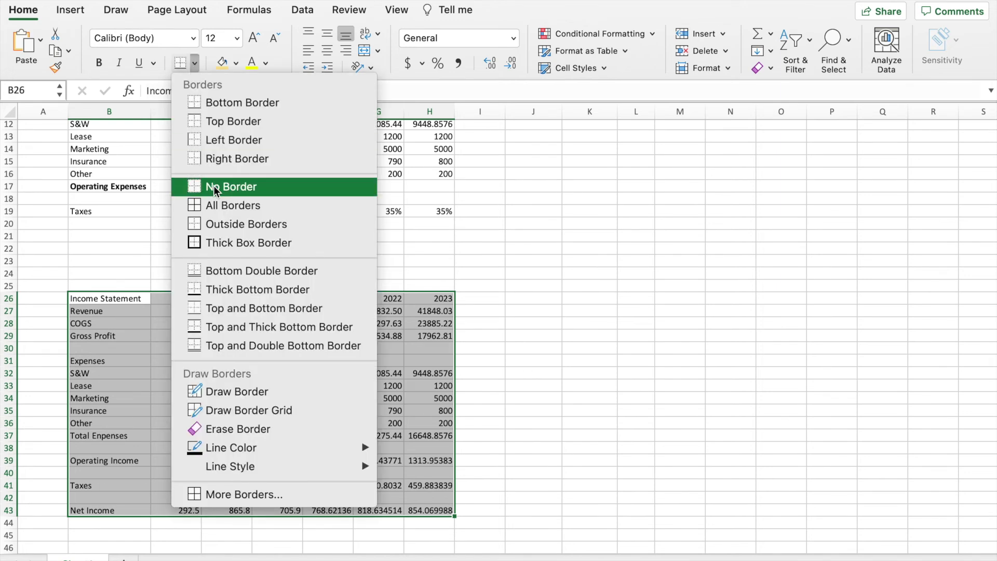
pyautogui.click(241, 224)
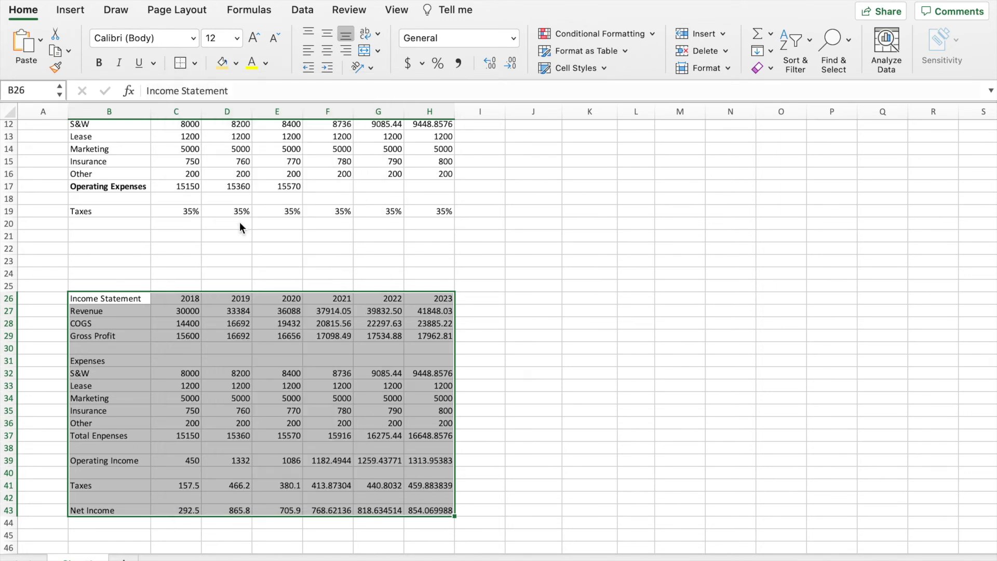
pyautogui.click(287, 266)
pyautogui.moveTo(123, 300); pyautogui.dragTo(416, 301)
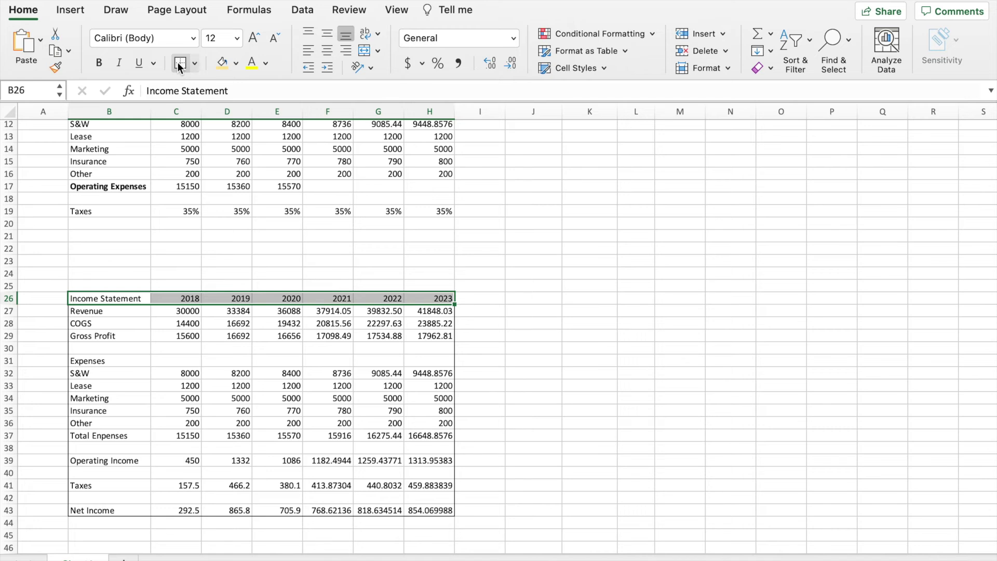
# Add outside borders to the Gross Profit, Total Expenses and Net Income rows across columns B to H.
pyautogui.moveTo(104, 323); pyautogui.dragTo(416, 337)
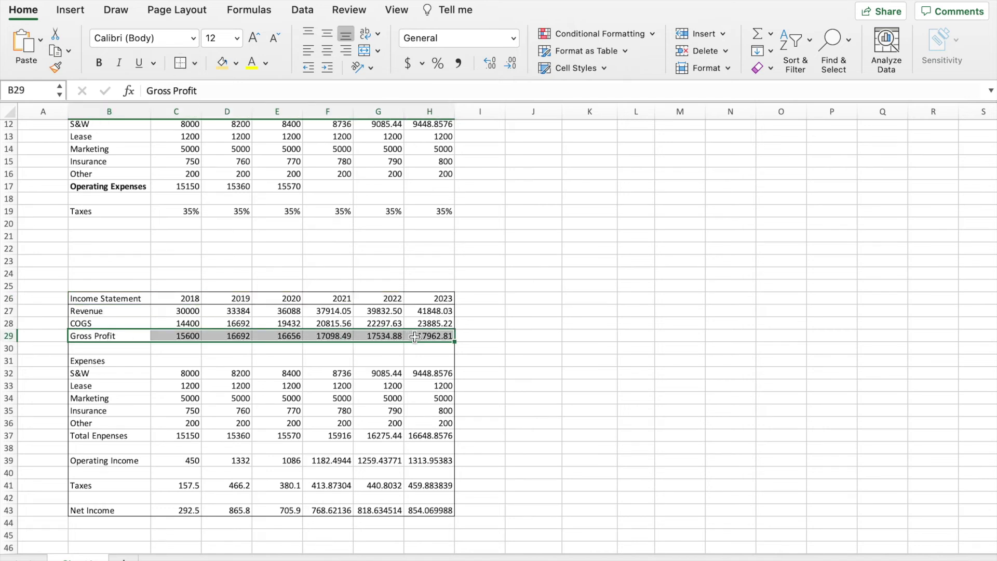
pyautogui.moveTo(114, 438); pyautogui.dragTo(439, 438)
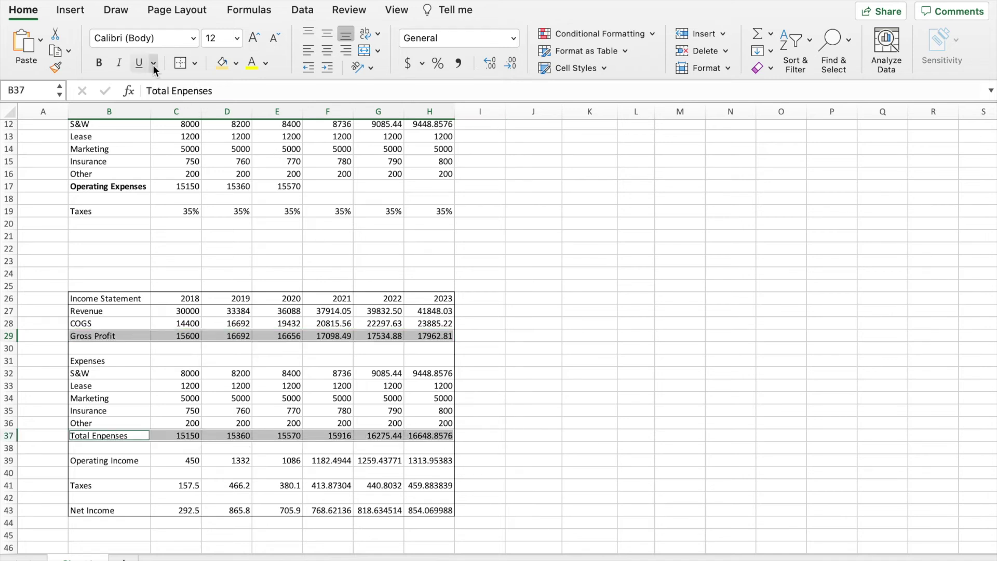
pyautogui.click(181, 63)
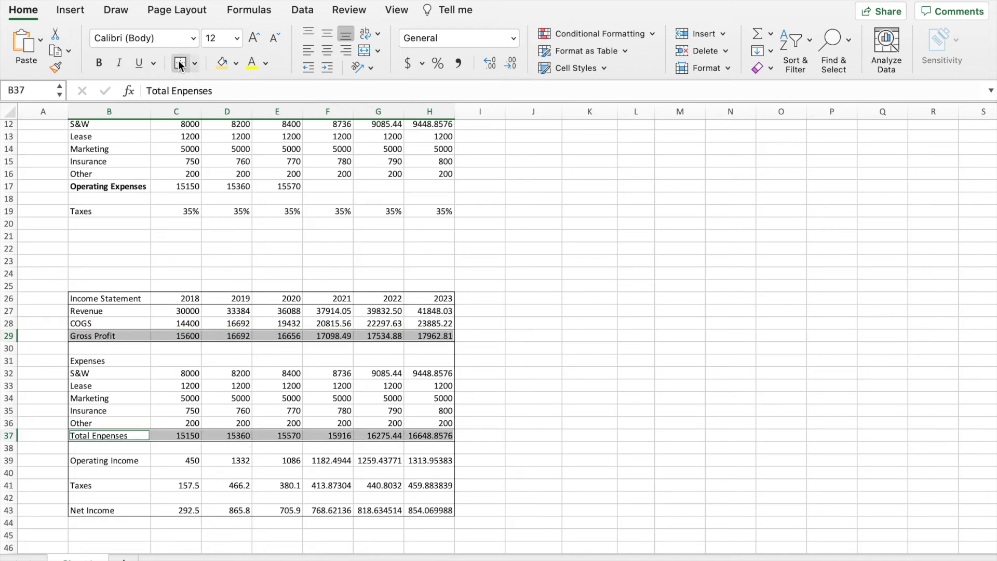
pyautogui.click(520, 342)
pyautogui.moveTo(117, 510); pyautogui.dragTo(418, 515)
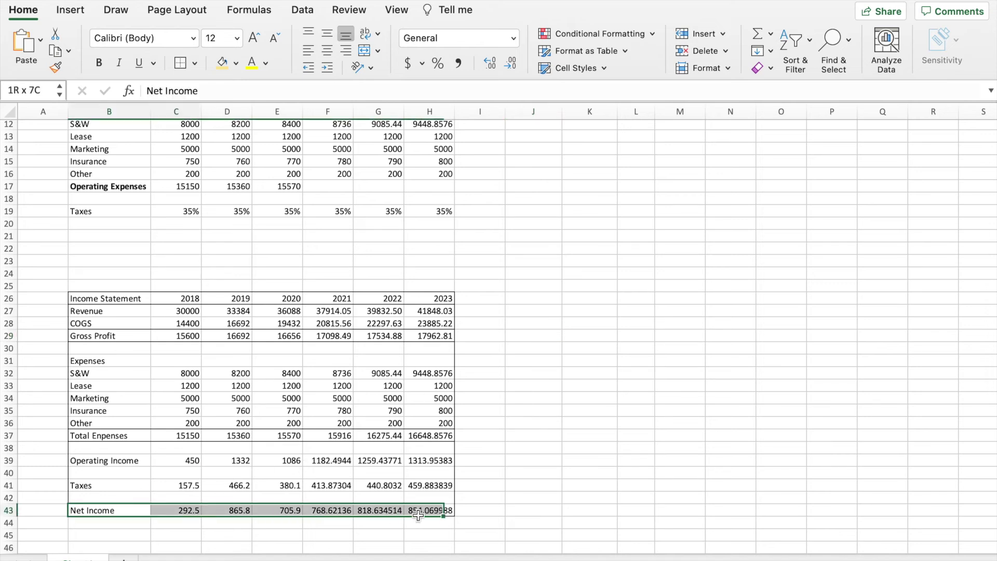
pyautogui.click(178, 62)
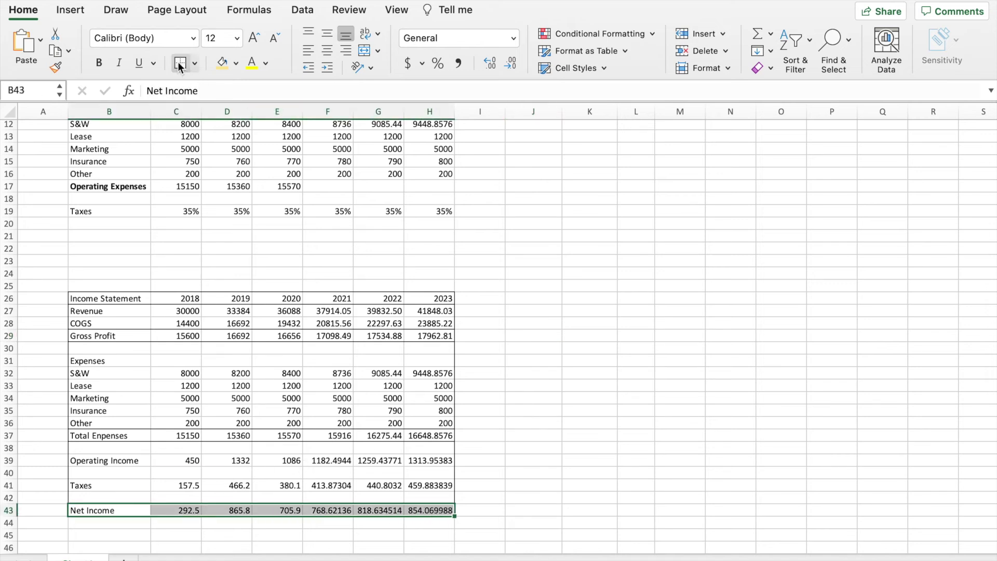
# Bold the Net Income, Total Expenses, Revenue and Income Statement labels in column B of the income statement.
pyautogui.click(116, 514)
pyautogui.press('super+b')
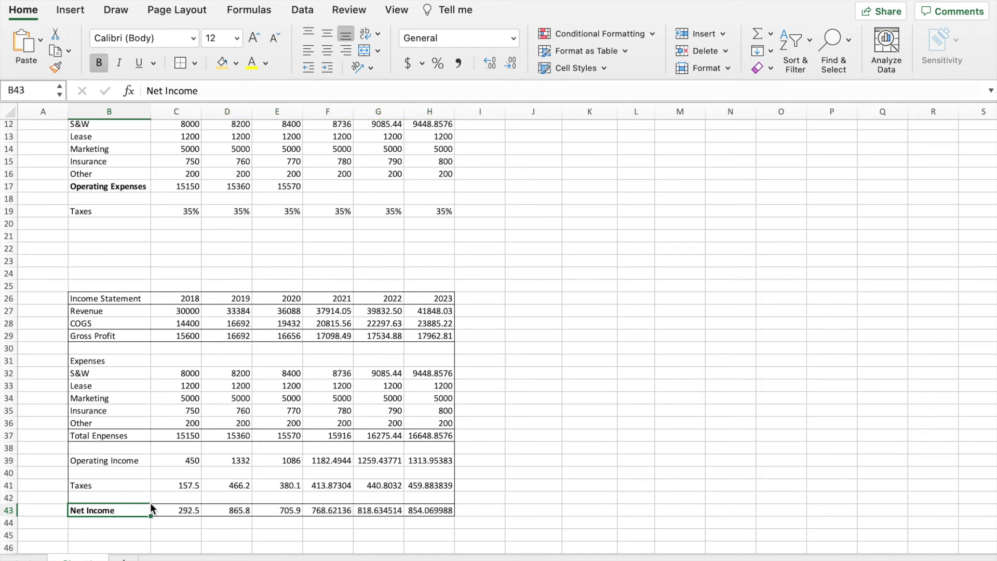
pyautogui.click(123, 439)
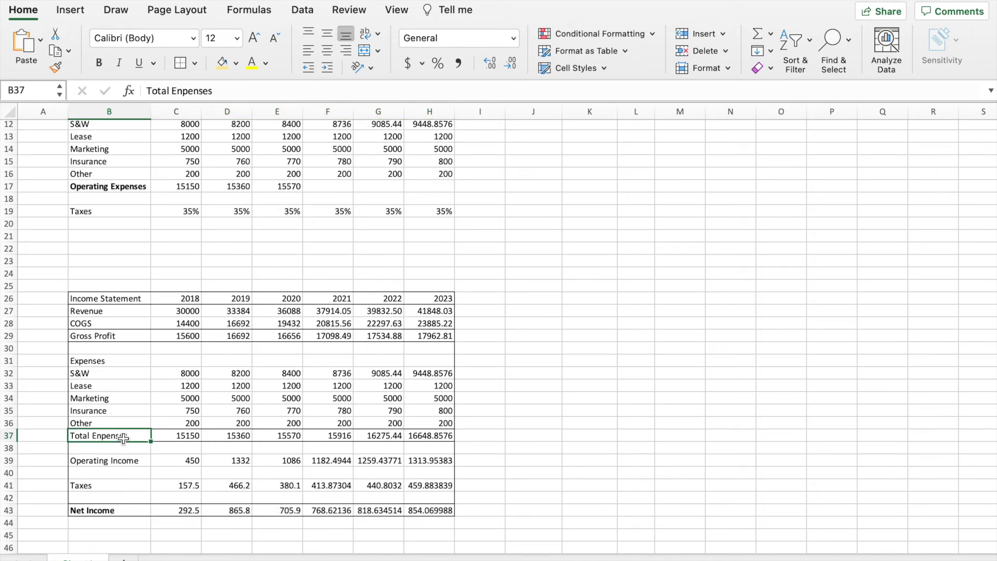
pyautogui.press('super+b')
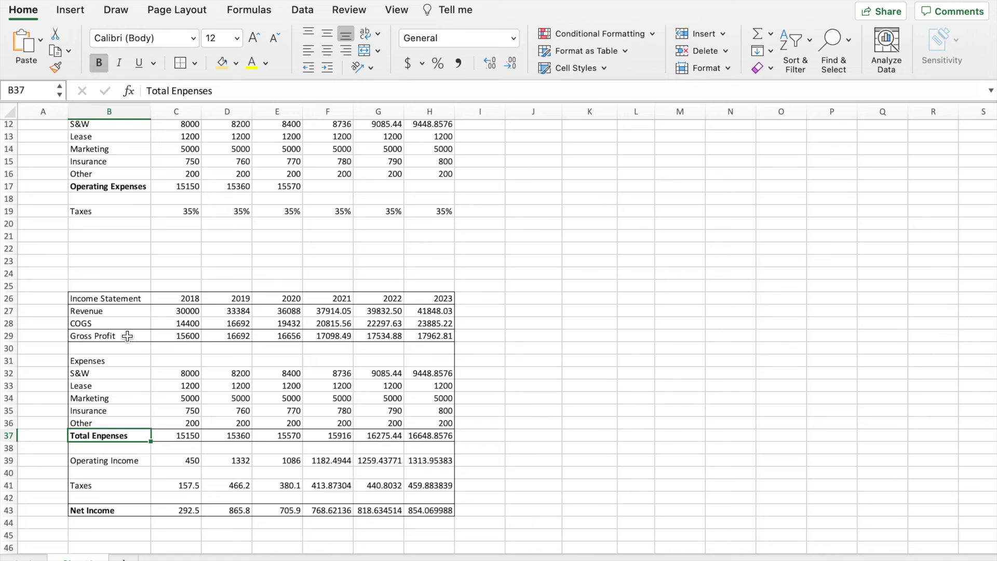
pyautogui.click(128, 314)
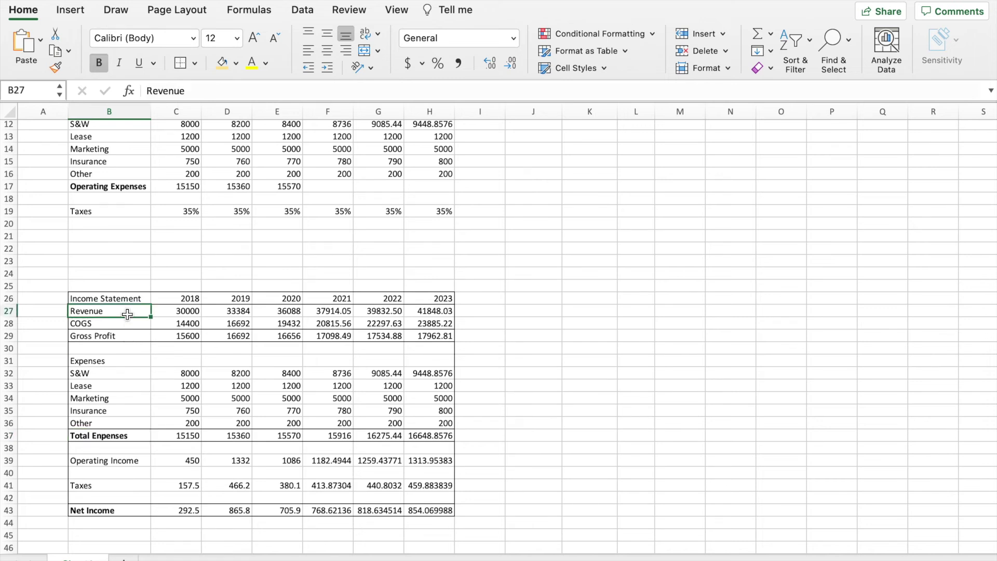
pyautogui.press('super+b')
pyautogui.scroll(-1, 124, 301)
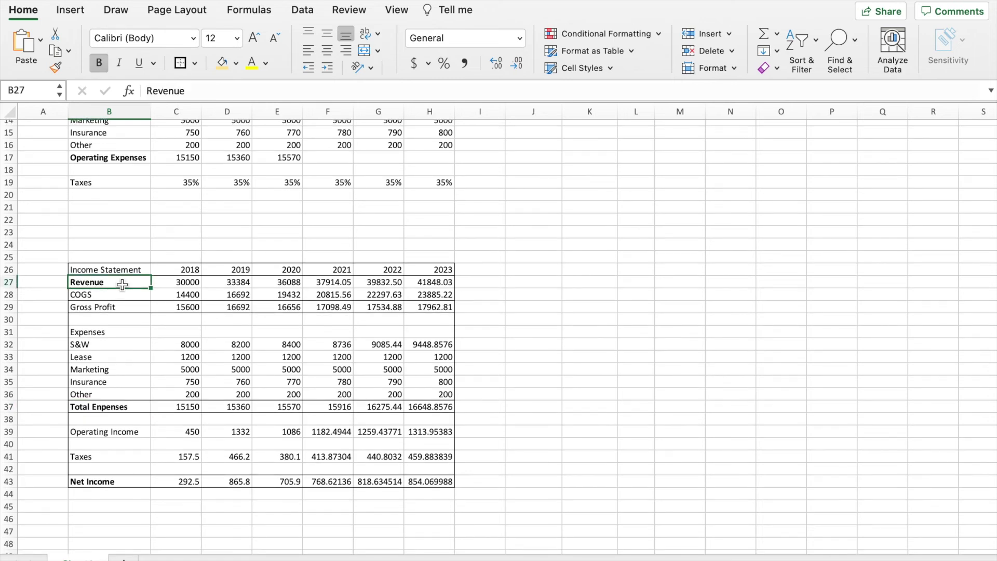
pyautogui.click(126, 271)
pyautogui.press('super+b')
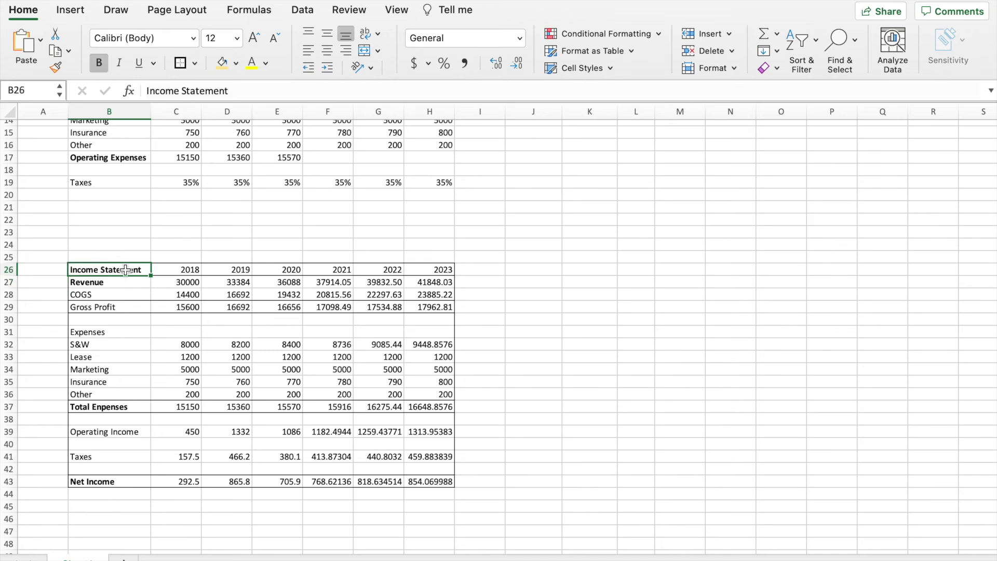
# Bold the Net Income values in C43:H43 and the year headers in C26:H26.
pyautogui.moveTo(188, 481); pyautogui.dragTo(440, 483)
pyautogui.press('super+b')
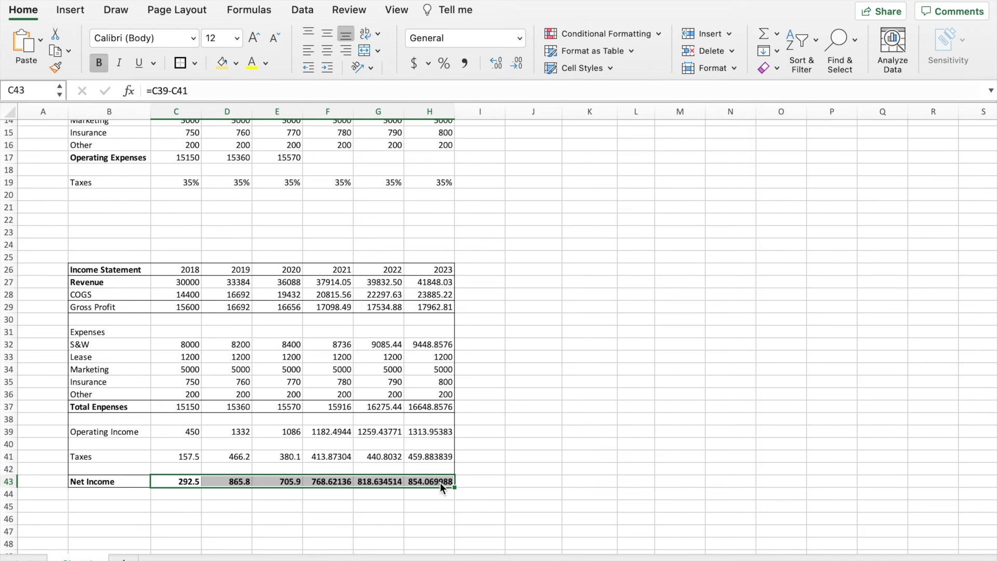
pyautogui.moveTo(190, 269); pyautogui.dragTo(421, 270)
pyautogui.press('super+b')
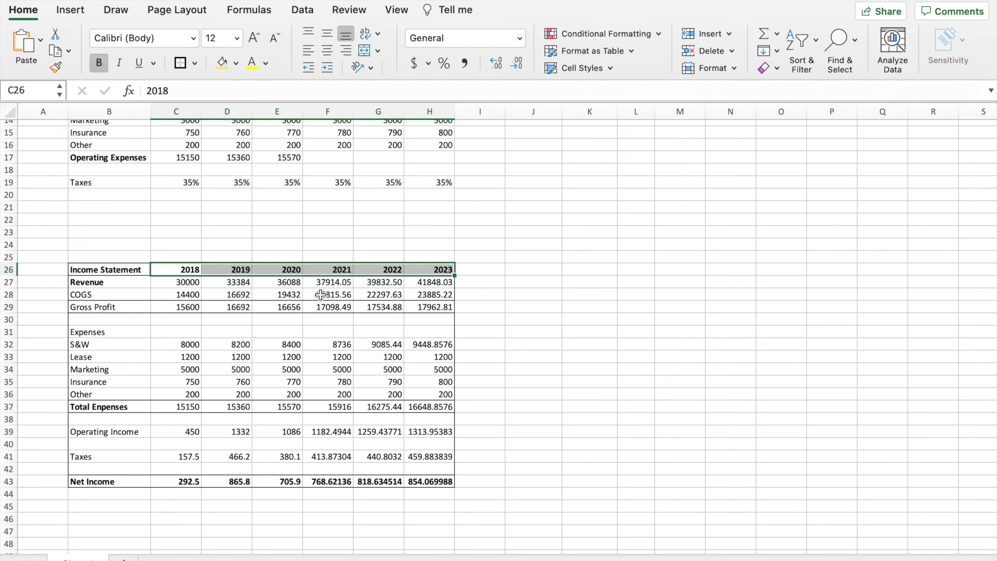
# Add separate thick box borders around the historical years C26:E26 and the forecast years F26:H26.
pyautogui.moveTo(190, 271); pyautogui.dragTo(270, 269)
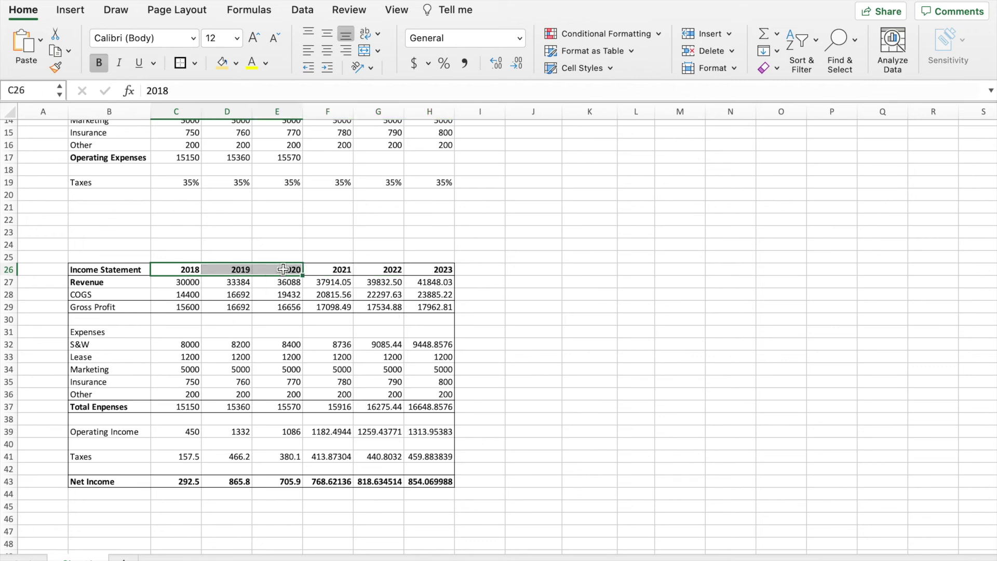
pyautogui.scroll(1, 236, 205)
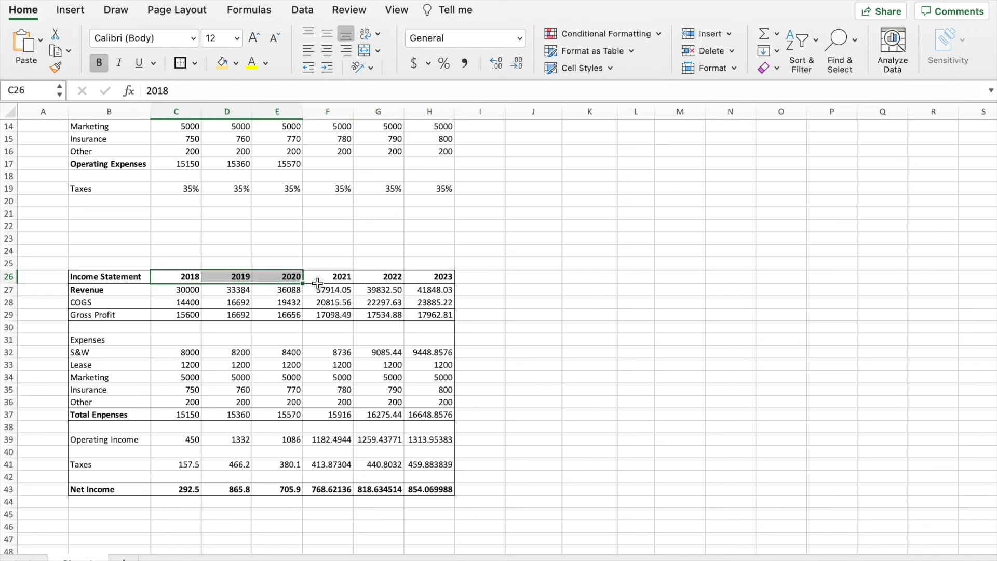
pyautogui.moveTo(318, 277); pyautogui.dragTo(427, 276)
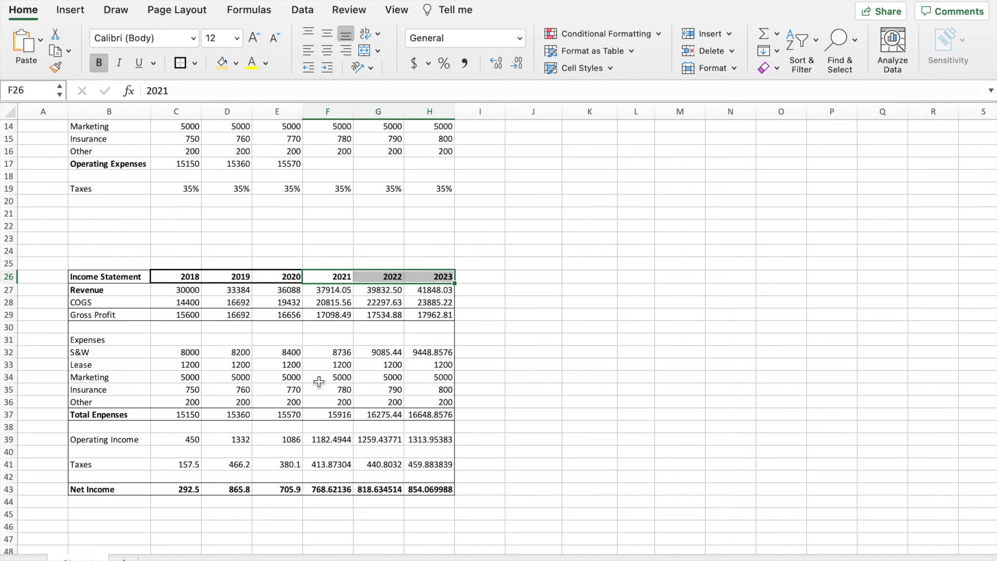
pyautogui.click(527, 302)
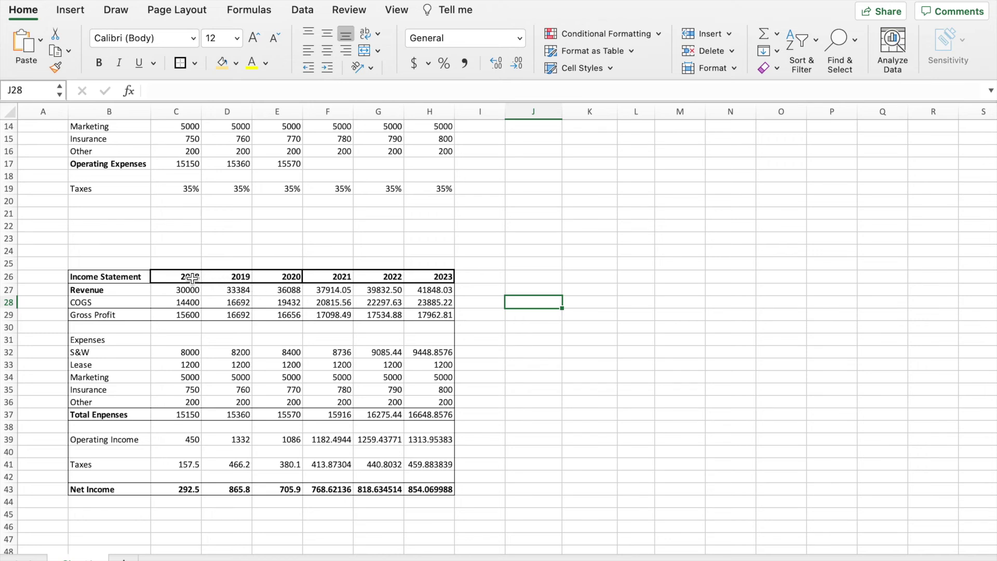
# Fill the historical year headers C26:E26 with orange and the values below, C27:E43, with a lighter orange.
pyautogui.moveTo(192, 279); pyautogui.dragTo(278, 279)
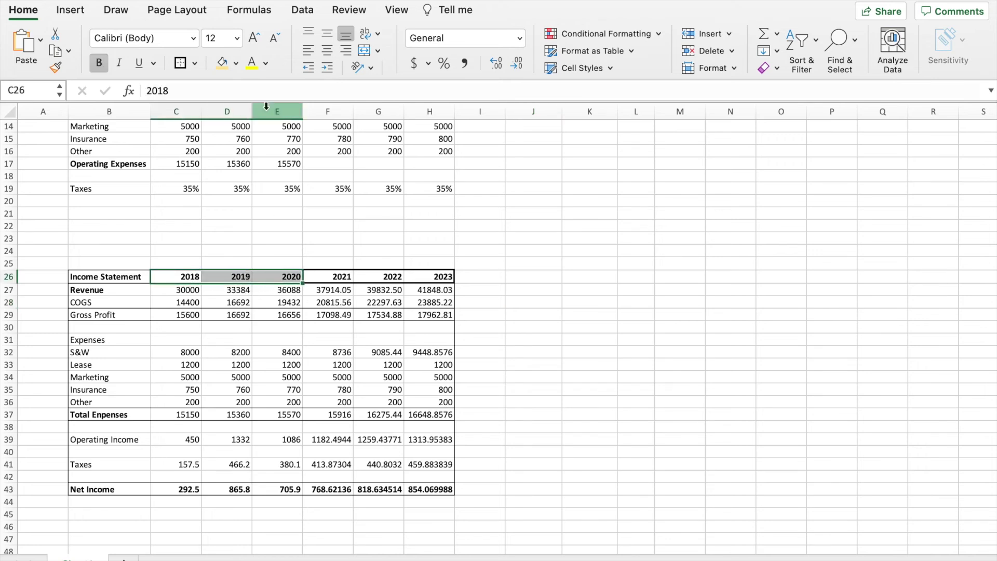
pyautogui.click(236, 63)
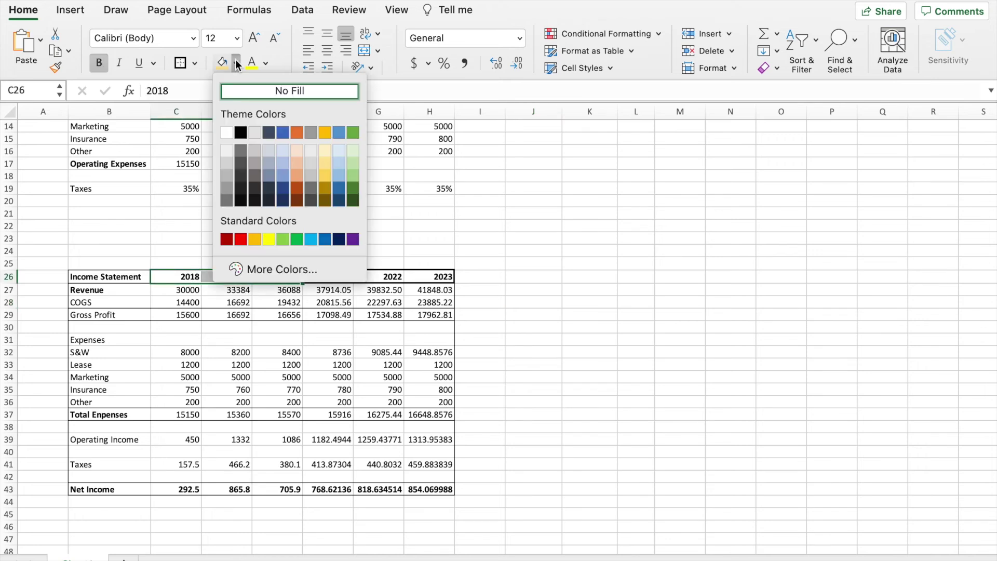
pyautogui.click(300, 177)
pyautogui.click(193, 295)
pyautogui.moveTo(192, 296)
pyautogui.mouseDown()
pyautogui.moveTo(200, 291)
pyautogui.moveTo(267, 391)
pyautogui.moveTo(272, 491)
pyautogui.mouseUp()
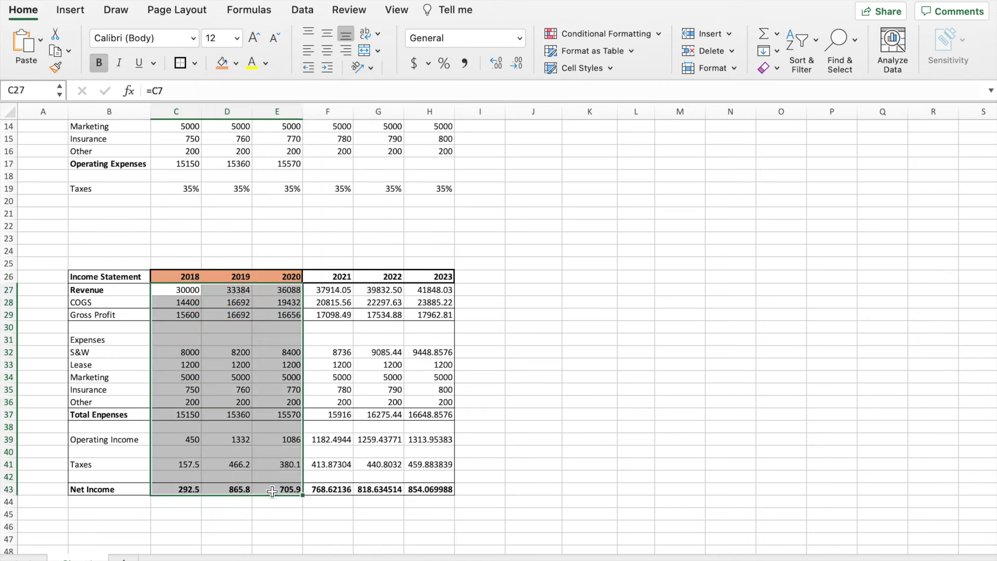
pyautogui.click(236, 64)
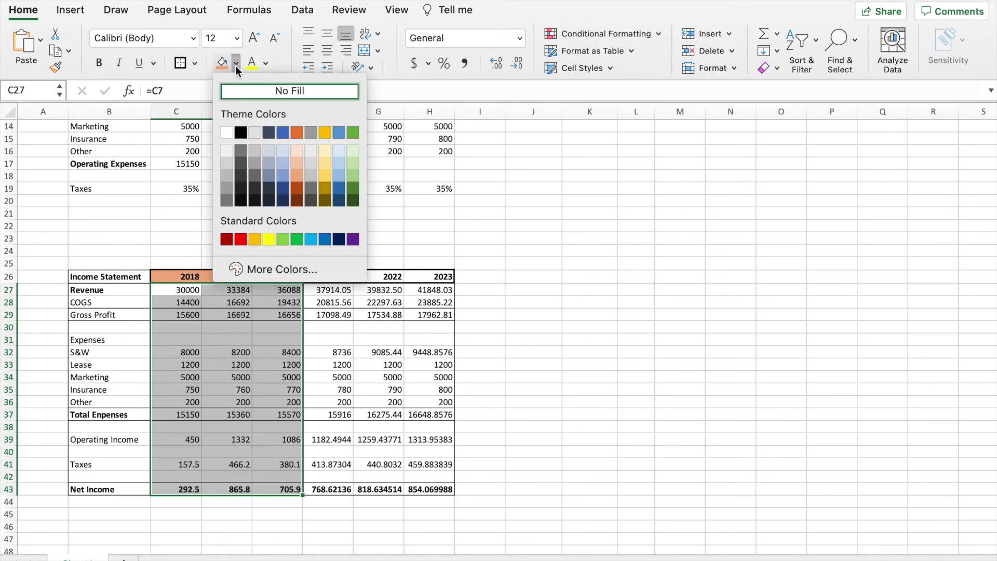
pyautogui.click(298, 173)
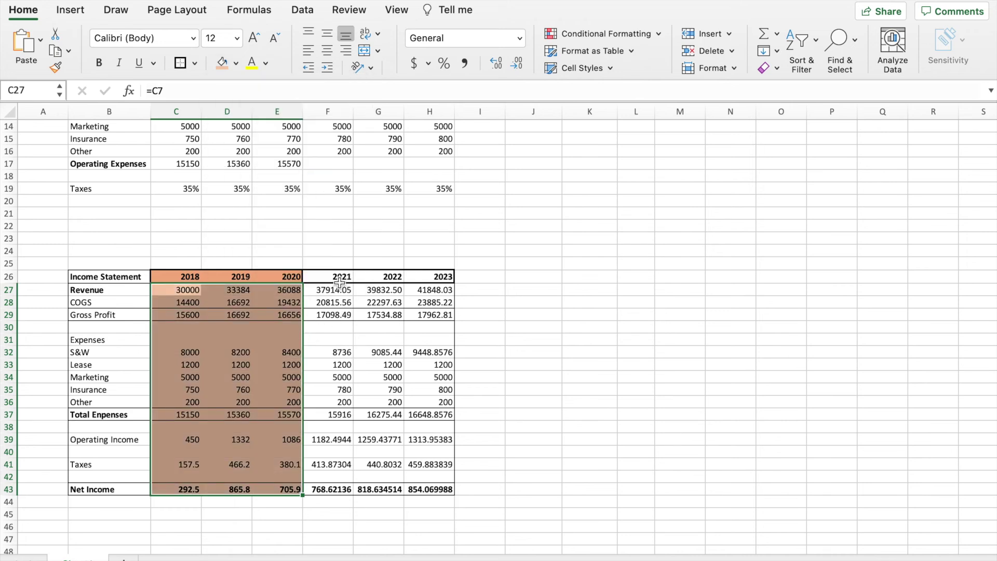
# Fill the forecast year headers F26:H26 with green and the values below, F27:H43, with a lighter green.
pyautogui.moveTo(339, 280); pyautogui.dragTo(428, 279)
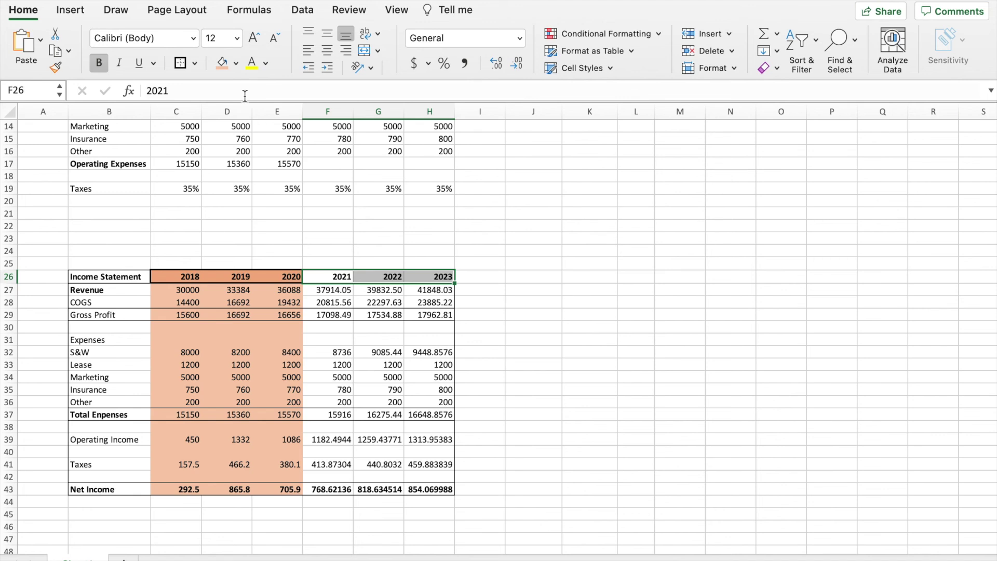
pyautogui.click(236, 64)
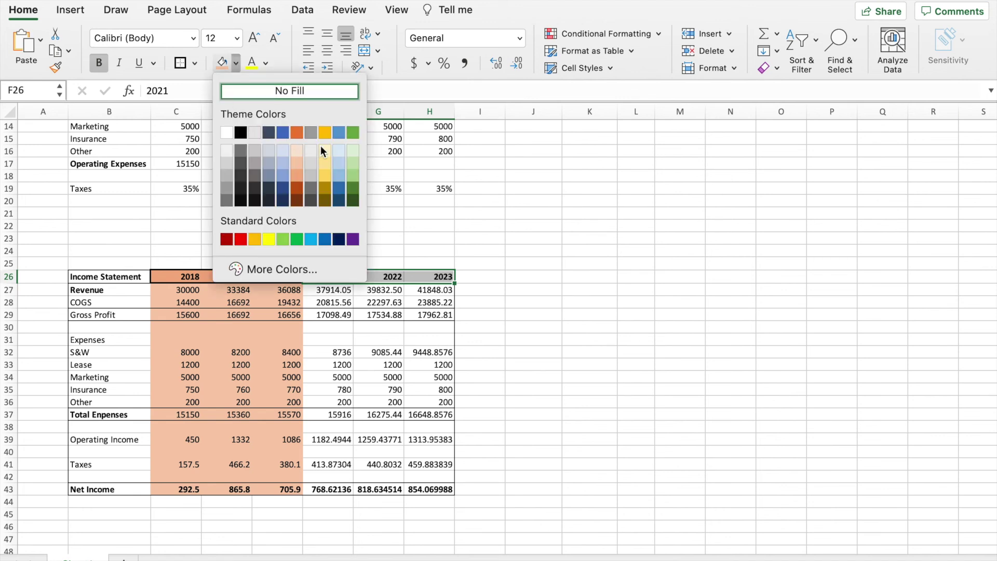
pyautogui.click(353, 175)
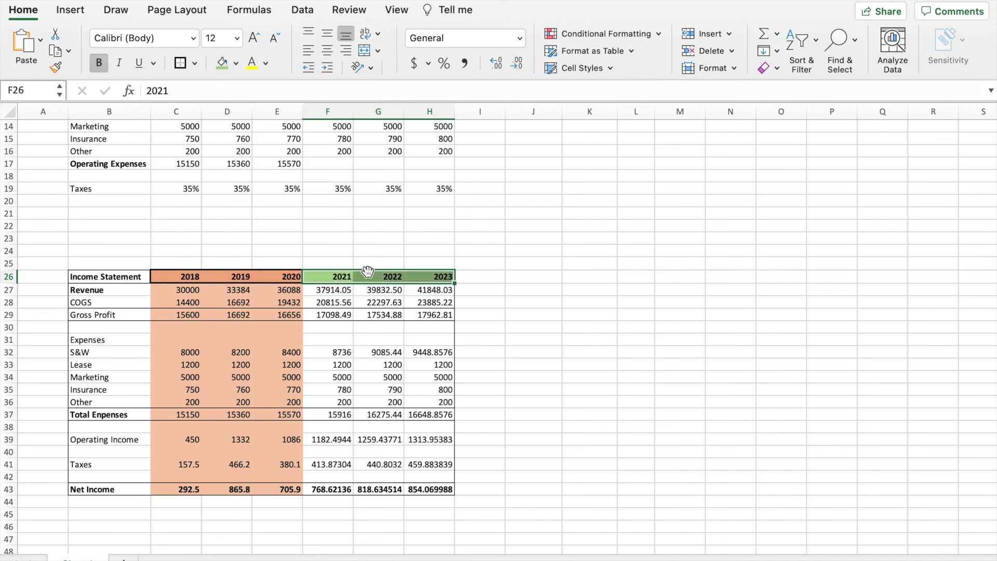
pyautogui.moveTo(345, 290); pyautogui.dragTo(432, 487)
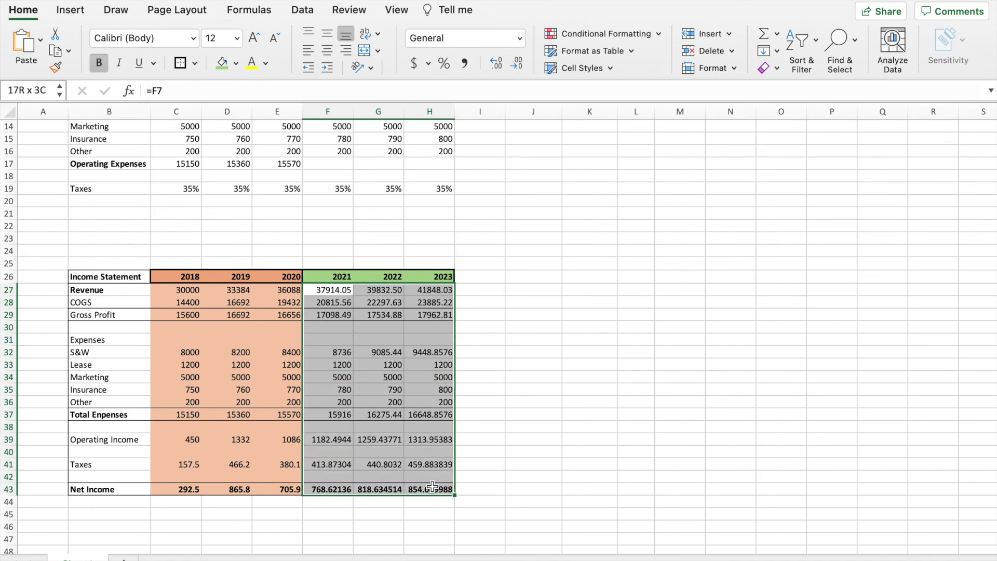
pyautogui.click(236, 65)
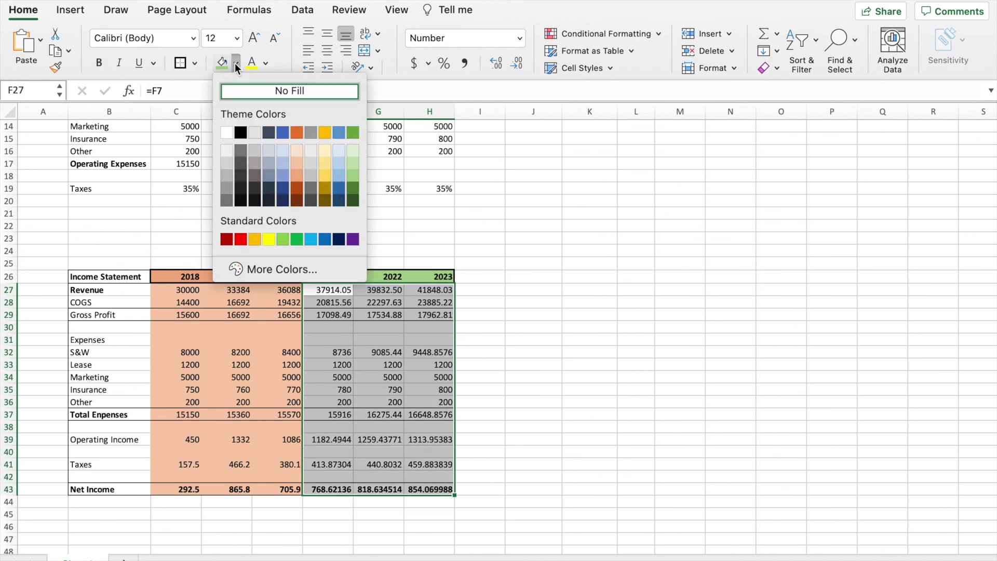
pyautogui.click(354, 163)
pyautogui.click(533, 290)
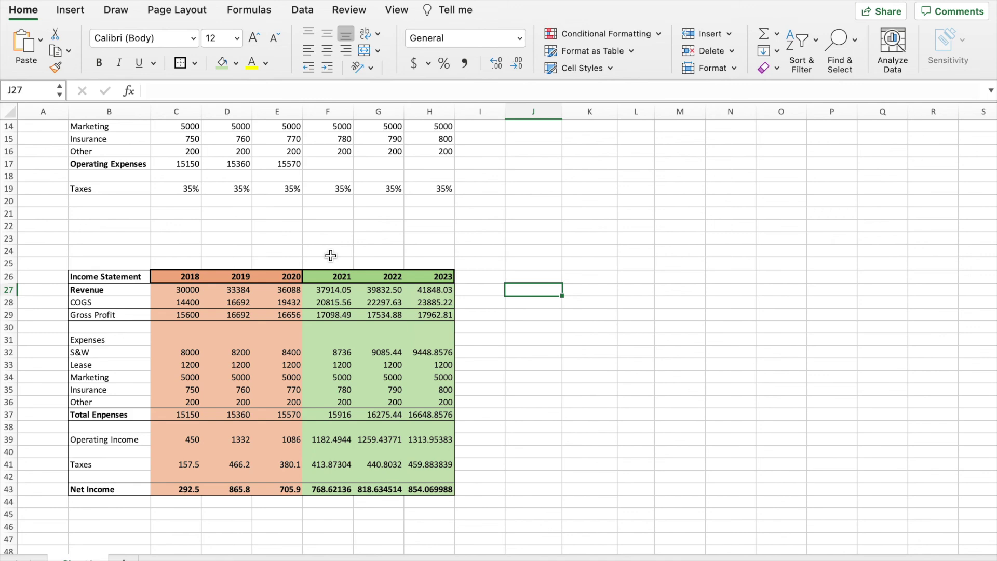
# Add thick box borders around the merged "Histroicals" and "Forecasts" headings in row 3.
pyautogui.scroll(5, 331, 255)
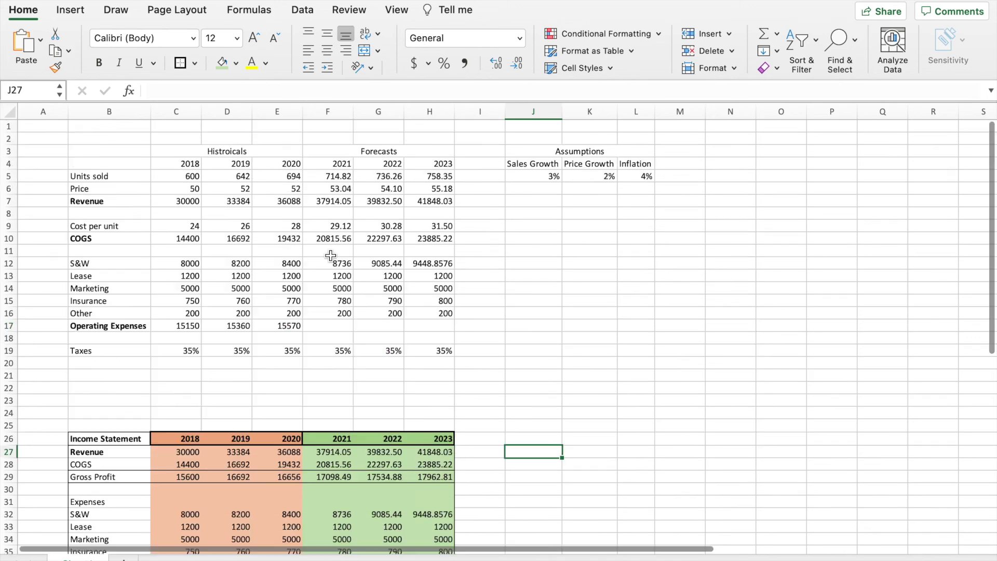
pyautogui.click(244, 155)
pyautogui.click(181, 63)
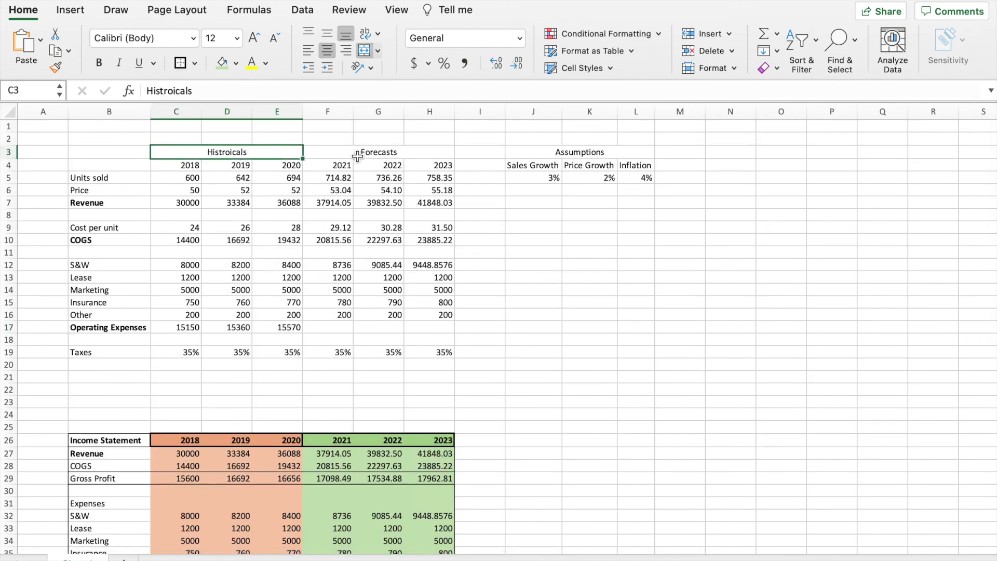
pyautogui.click(345, 152)
# Fill the merged "Histroicals" heading with orange and the historical cells below, C4:E19, with a lighter orange.
pyautogui.click(249, 154)
pyautogui.click(236, 63)
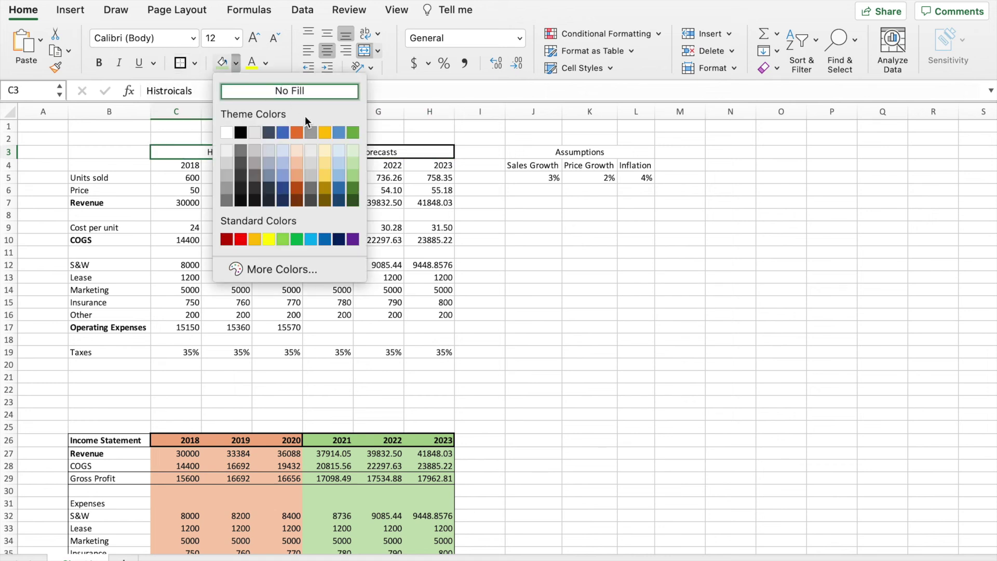
pyautogui.click(297, 176)
pyautogui.moveTo(190, 166); pyautogui.dragTo(272, 354)
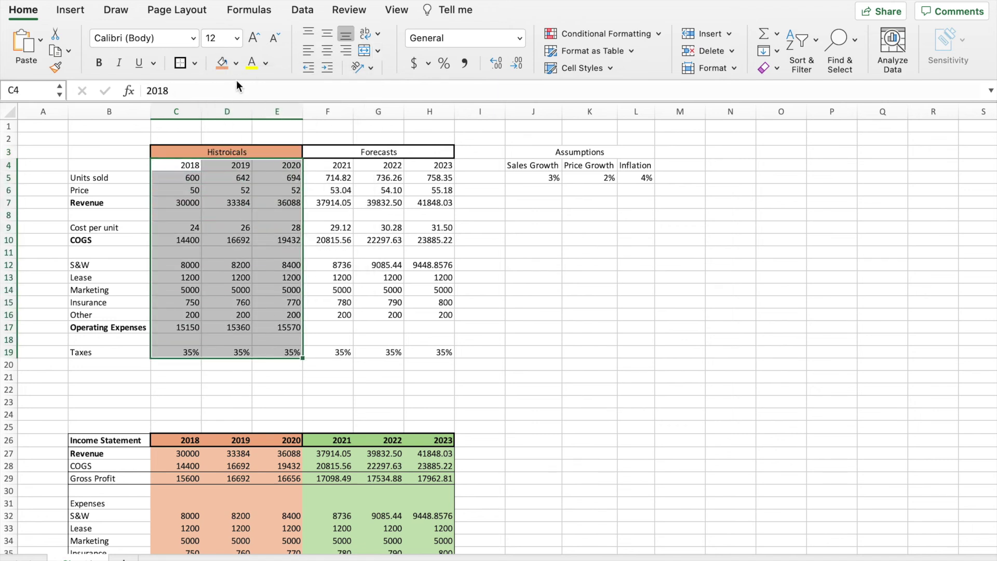
pyautogui.click(235, 63)
pyautogui.click(297, 163)
# Fill the merged "Forecasts" heading with green and the forecast cells below, F4:H19, with a lighter green.
pyautogui.moveTo(340, 153); pyautogui.dragTo(431, 152)
pyautogui.click(229, 63)
pyautogui.click(236, 63)
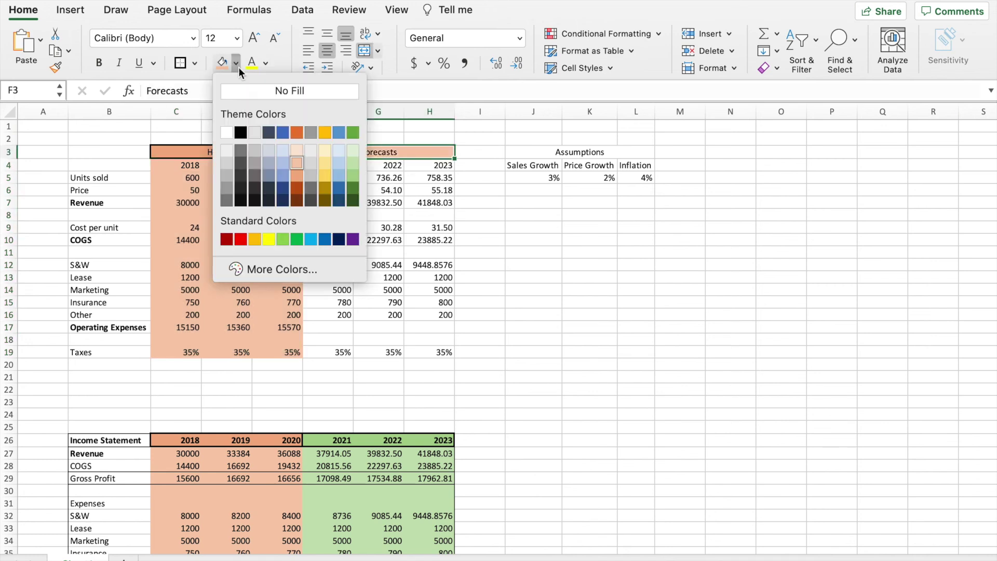
pyautogui.click(355, 175)
pyautogui.moveTo(338, 165); pyautogui.dragTo(431, 347)
pyautogui.click(237, 64)
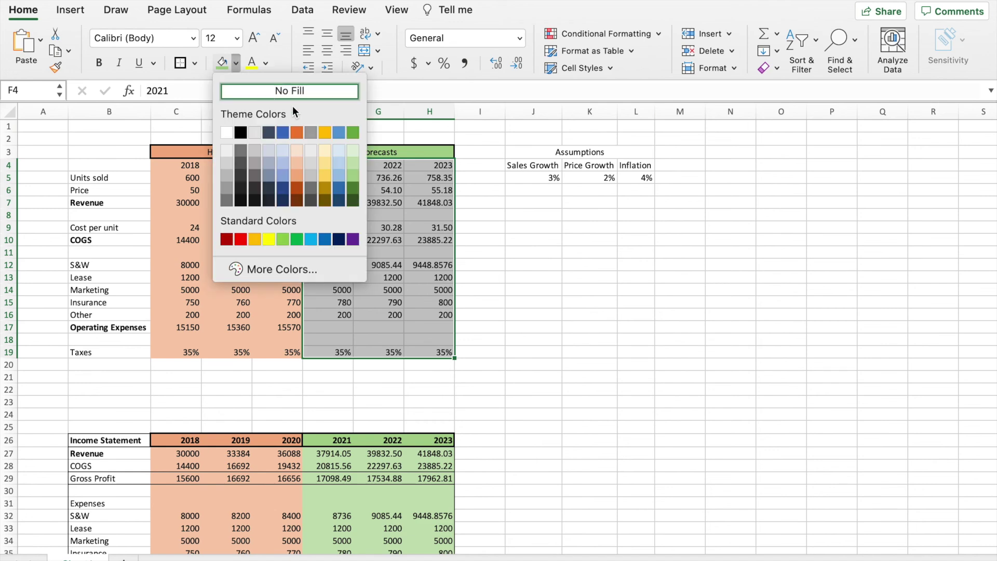
pyautogui.click(353, 161)
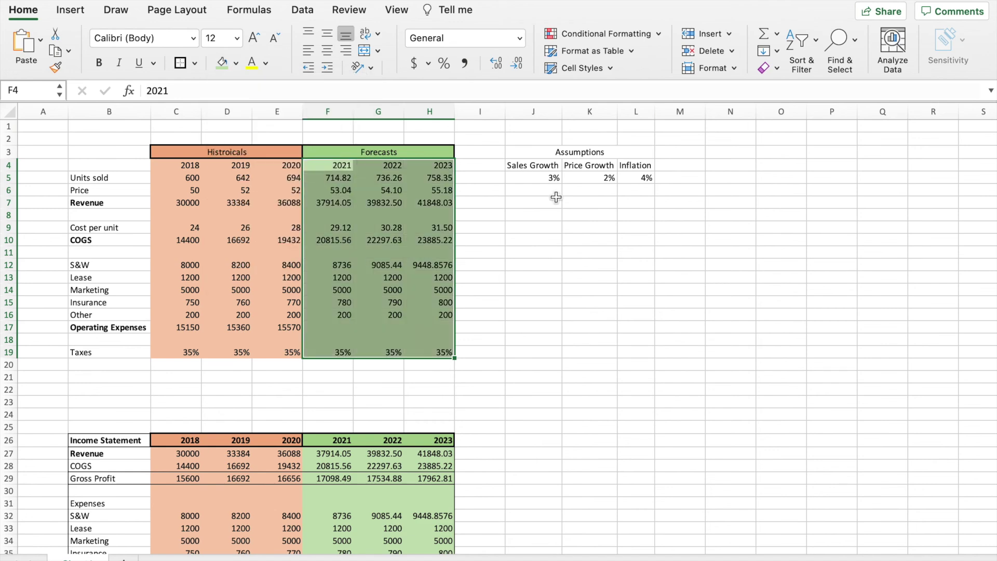
# Add a thick box border around the assumptions block J3:L5.
pyautogui.click(622, 153)
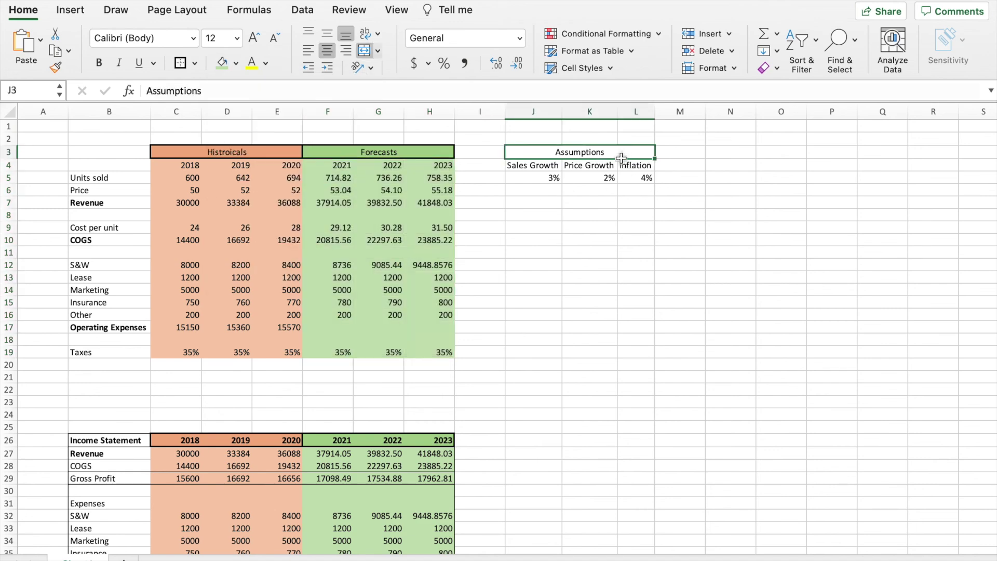
pyautogui.moveTo(621, 157); pyautogui.dragTo(623, 178)
pyautogui.click(182, 64)
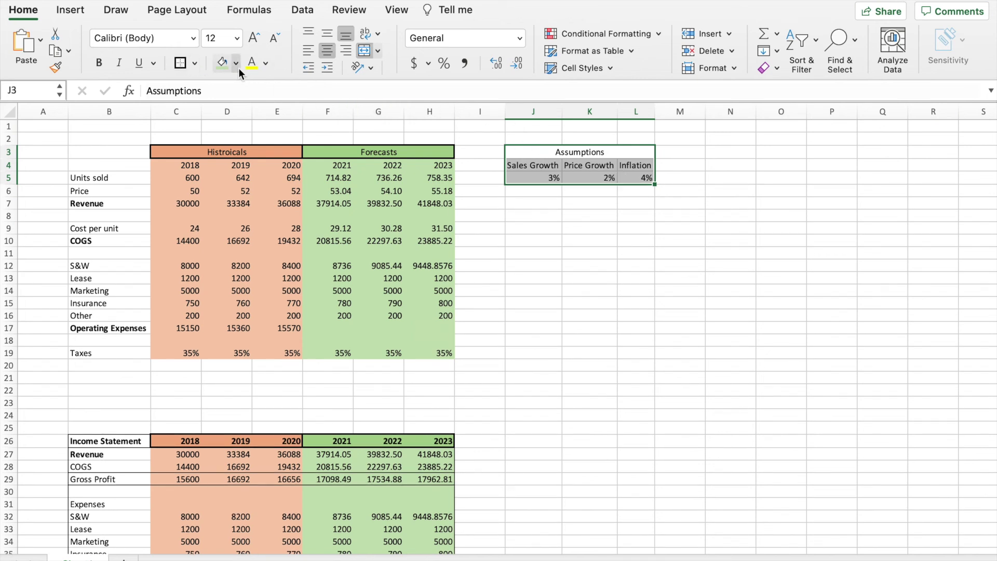
# Fill the merged "Assumptions" heading with light blue and the cells below, J4:L5, with a lighter blue.
pyautogui.click(516, 154)
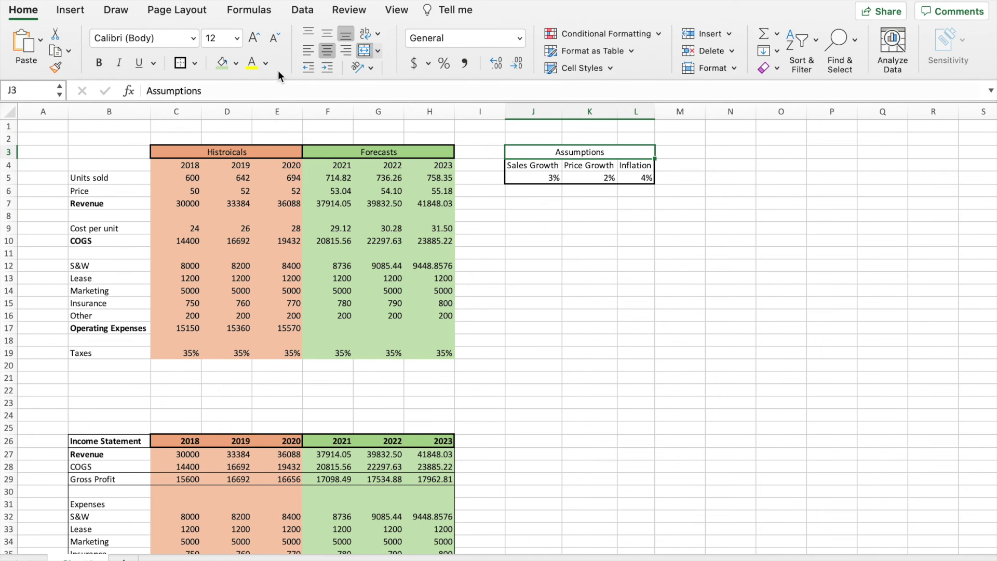
pyautogui.click(236, 64)
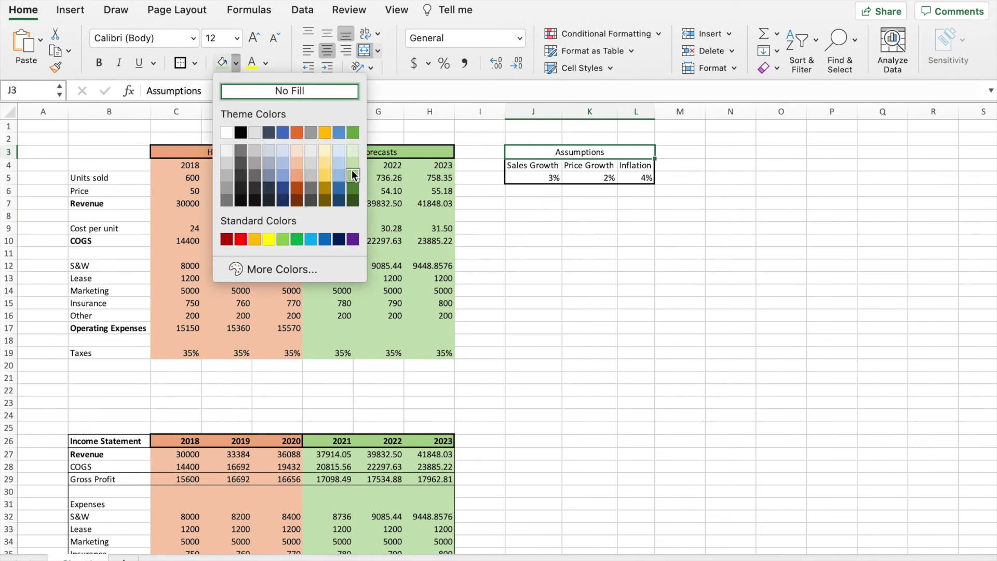
pyautogui.click(333, 164)
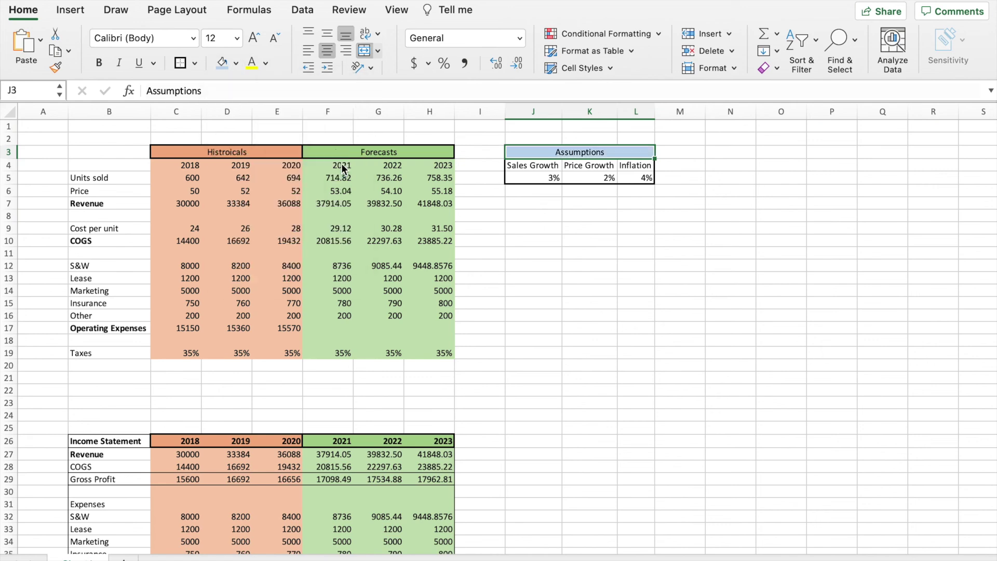
pyautogui.click(551, 167)
pyautogui.moveTo(551, 167); pyautogui.dragTo(644, 179)
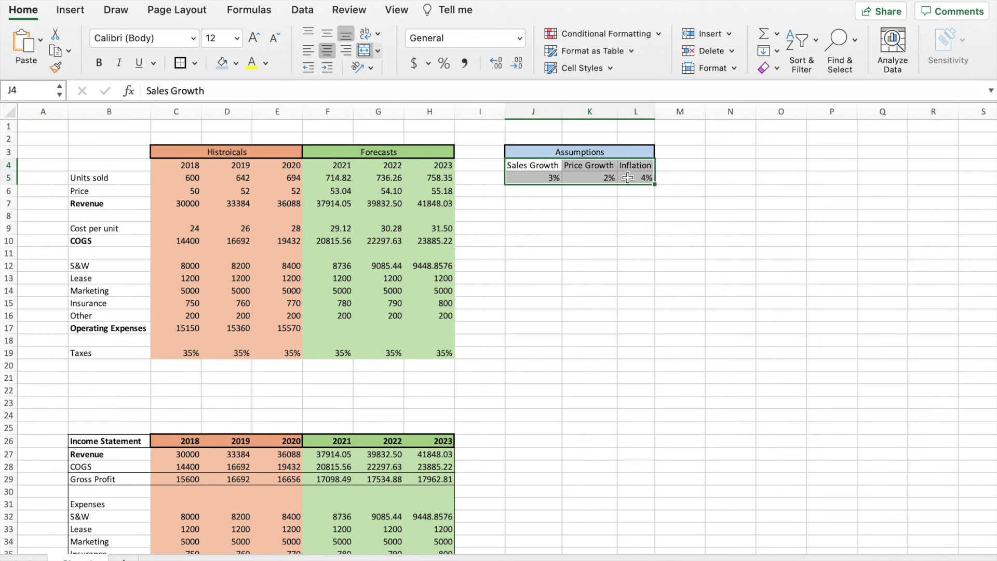
pyautogui.click(236, 63)
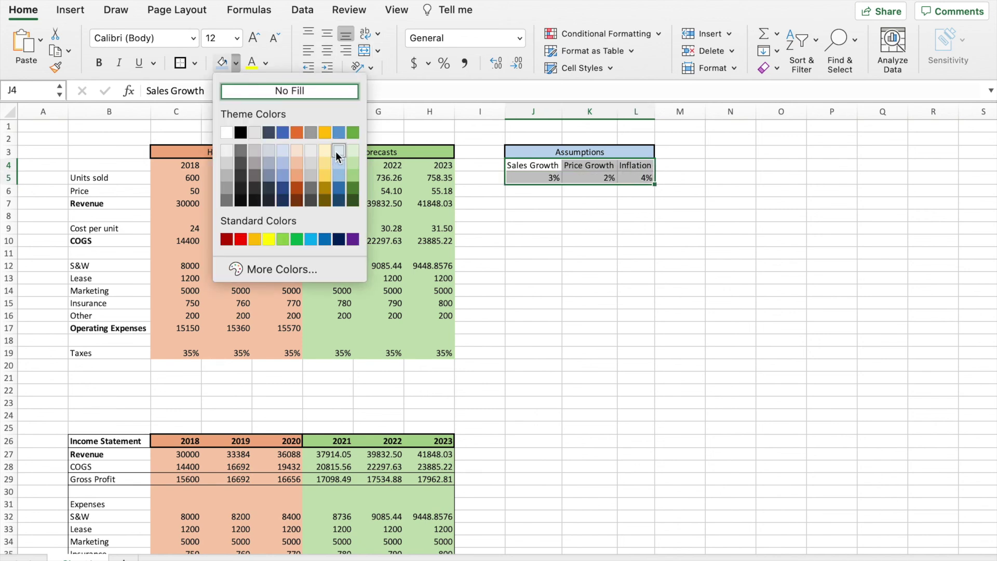
pyautogui.click(336, 152)
pyautogui.click(543, 217)
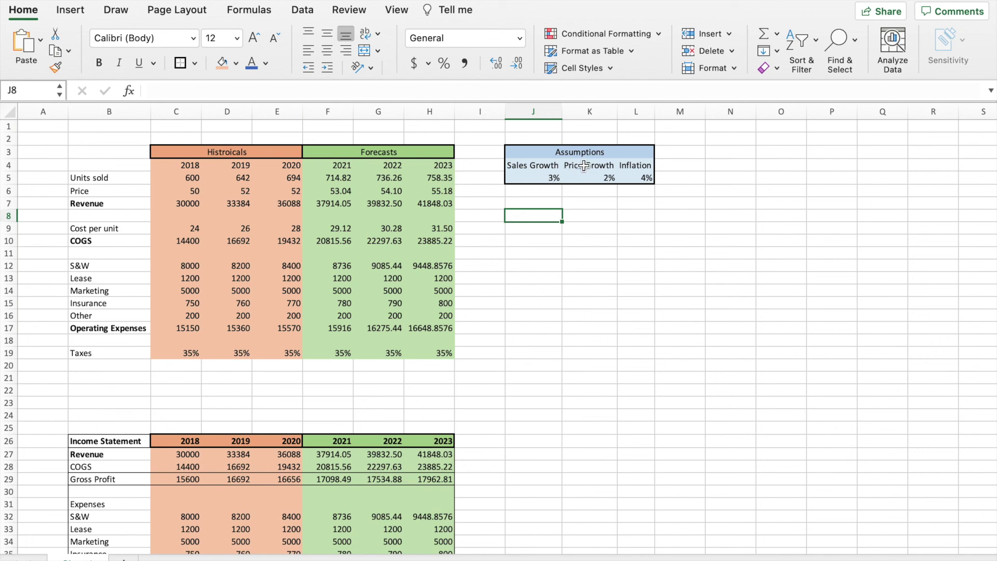
# Change the font colour of the assumption percentages in J5:L5 to blue.
pyautogui.moveTo(540, 179); pyautogui.dragTo(640, 180)
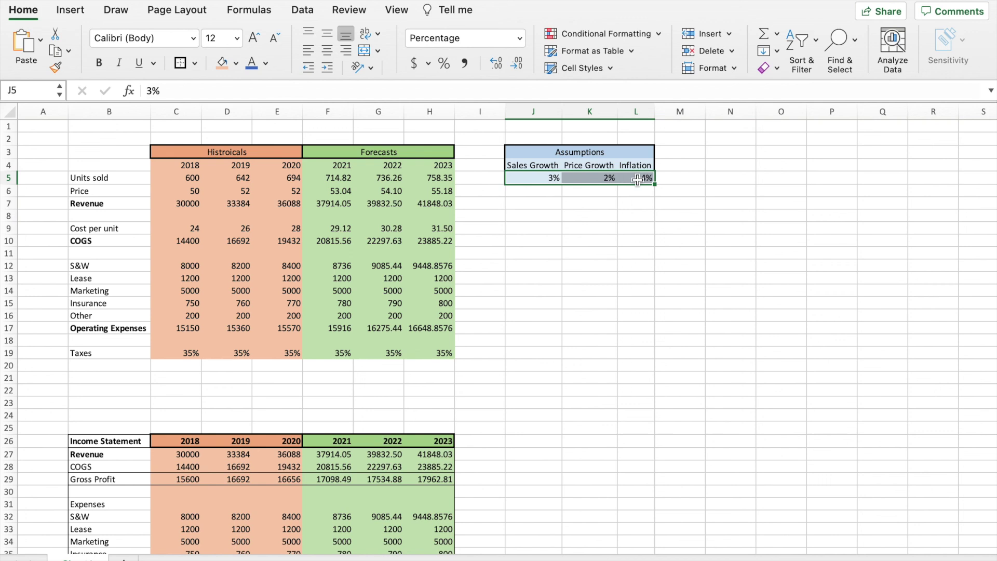
pyautogui.click(251, 62)
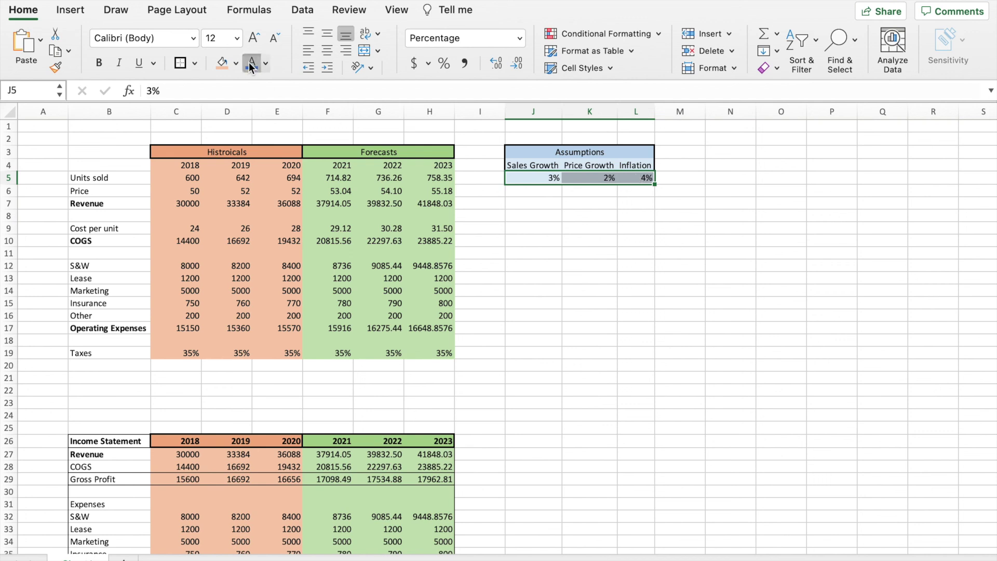
pyautogui.click(548, 201)
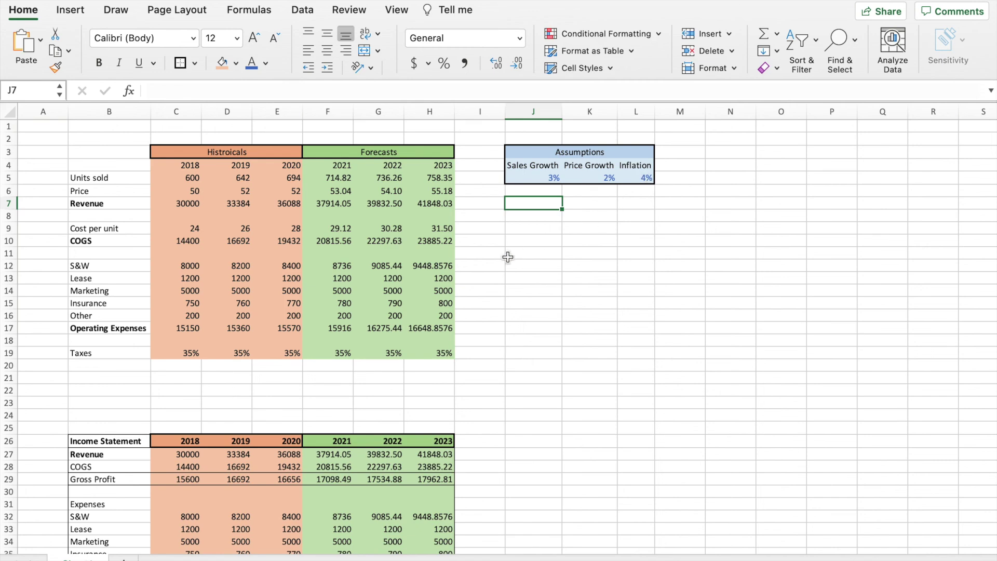
# Set the assumptions to 5% sales growth, 3% price growth and 2% inflation, and review the updated income statement.
pyautogui.scroll(-5, 501, 263)
pyautogui.scroll(5, 455, 256)
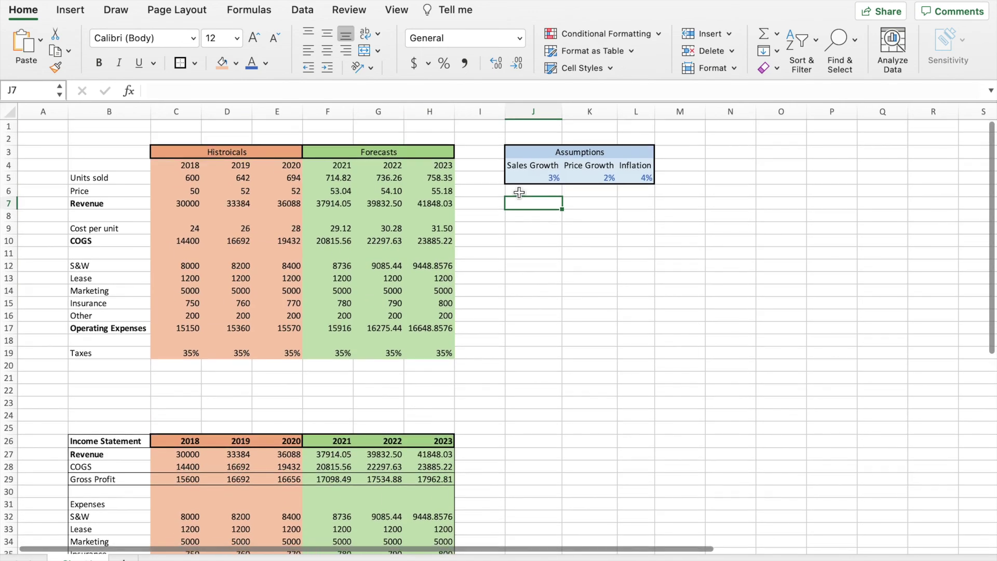
pyautogui.click(542, 178)
pyautogui.write('5')
pyautogui.press('Tab')
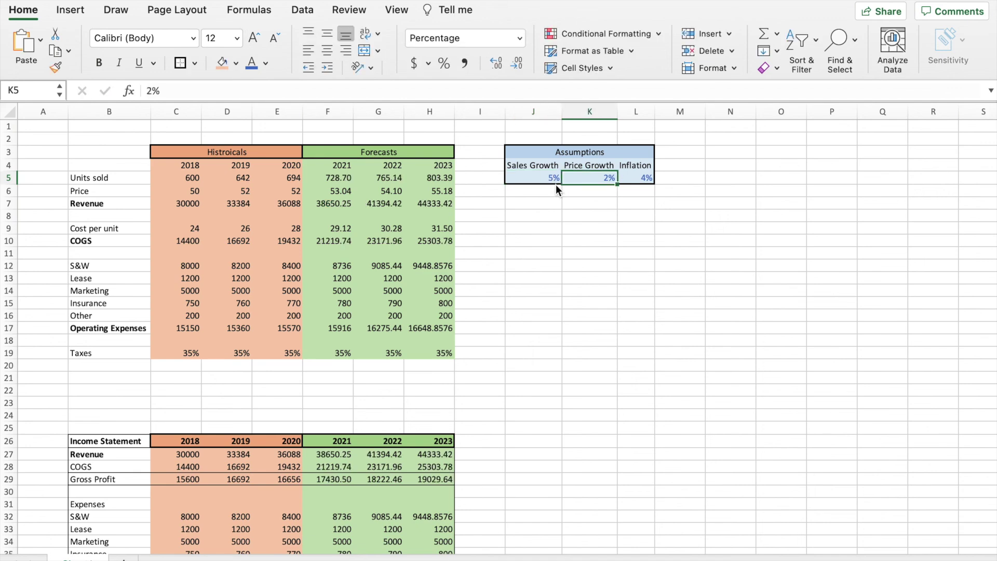
pyautogui.write('3')
pyautogui.press('Tab')
pyautogui.write('2')
pyautogui.press('Return')
pyautogui.scroll(-5, 563, 338)
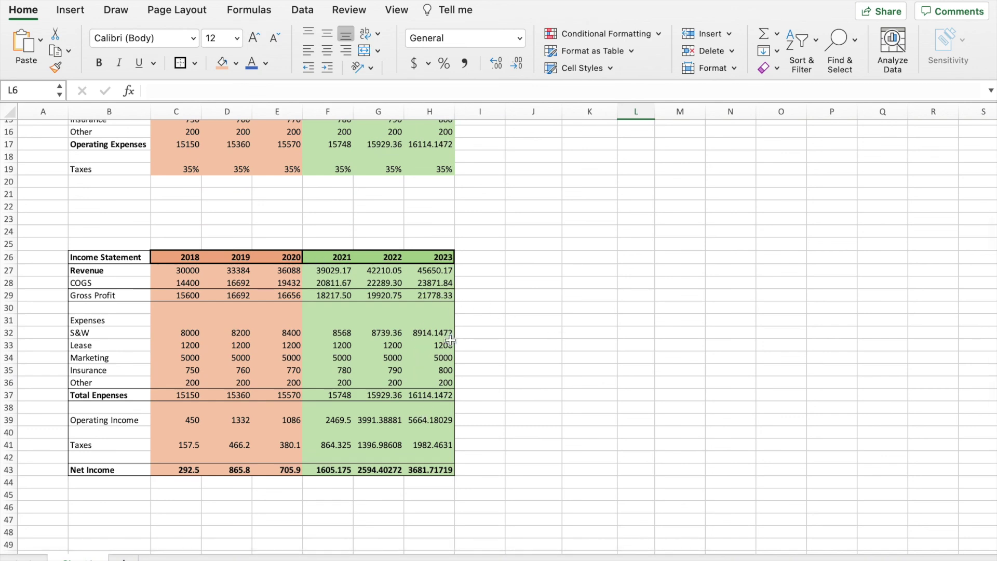
pyautogui.scroll(3, 483, 256)
pyautogui.scroll(2, 535, 174)
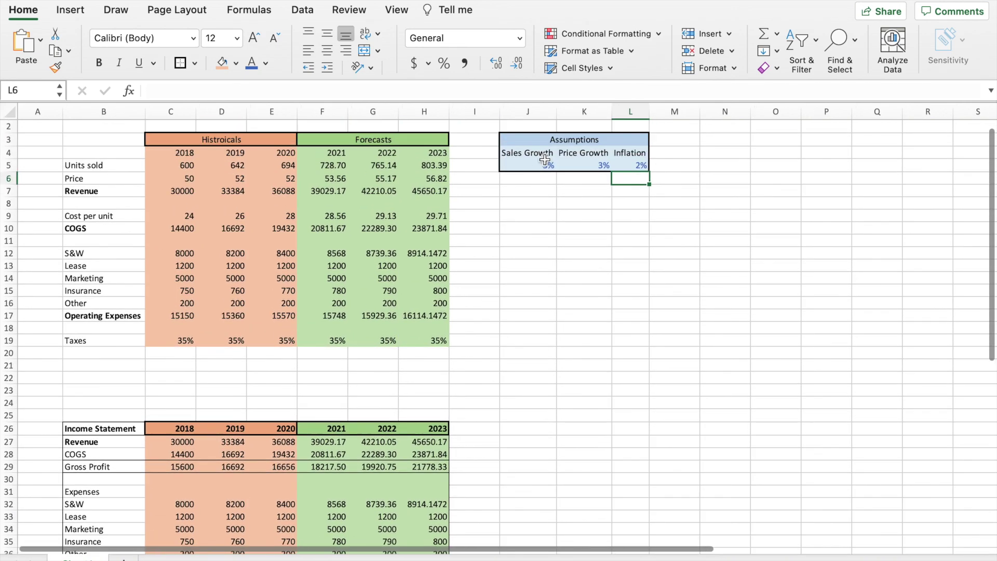
# Apply the dollar Accounting number format to the income statement values C27:H43 and to the model values C6:H17.
pyautogui.scroll(-6, 516, 349)
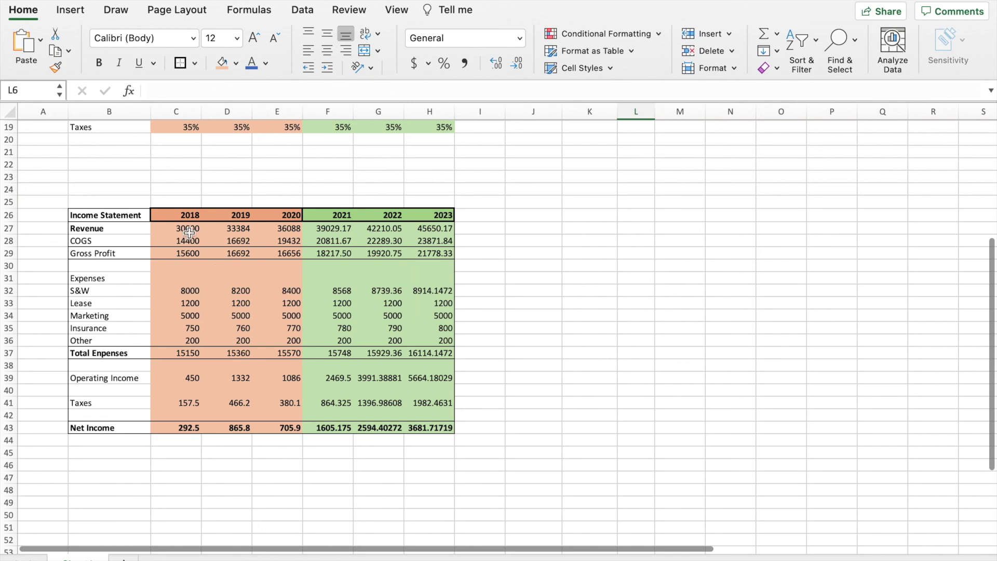
pyautogui.moveTo(188, 233); pyautogui.dragTo(434, 429)
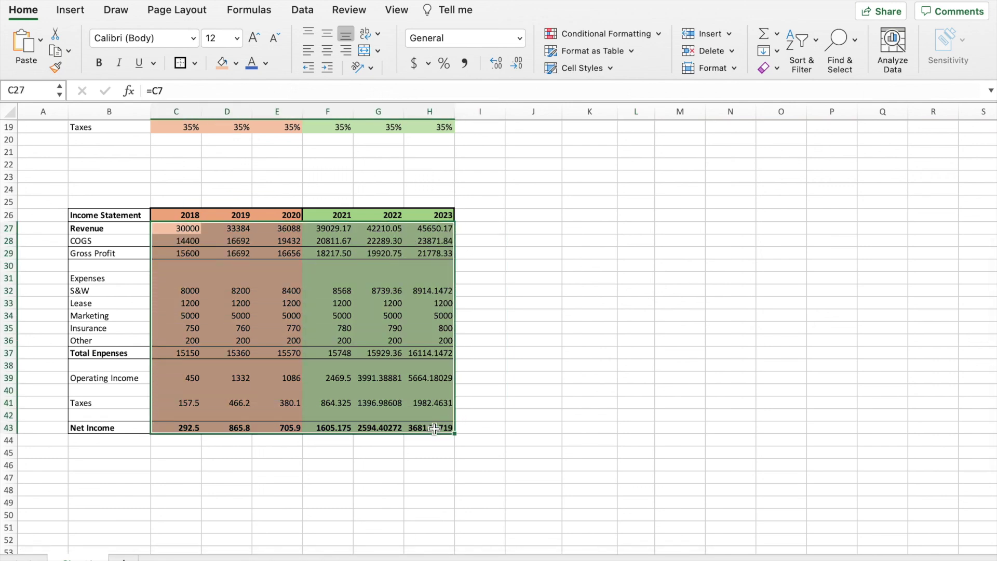
pyautogui.click(414, 63)
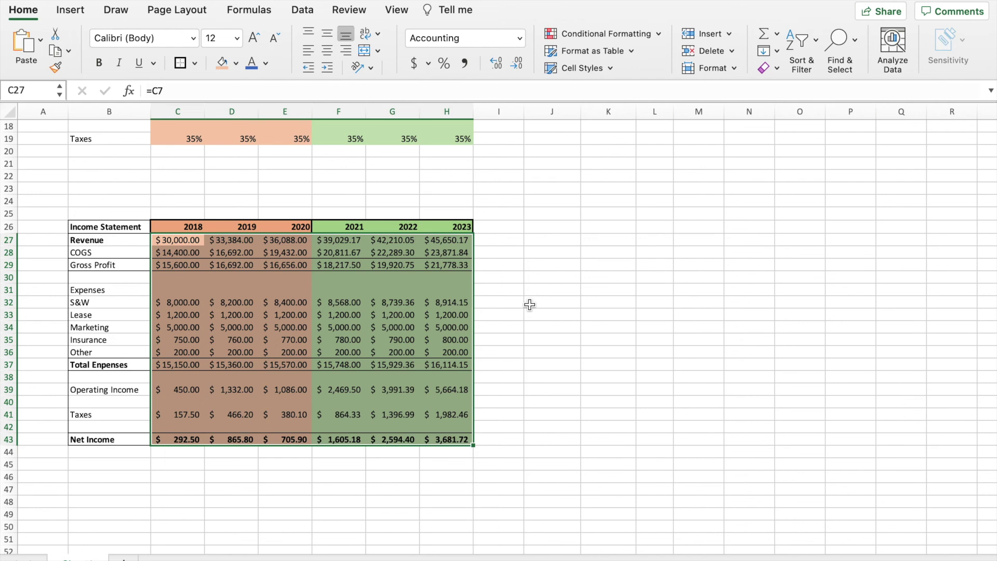
pyautogui.scroll(6, 530, 305)
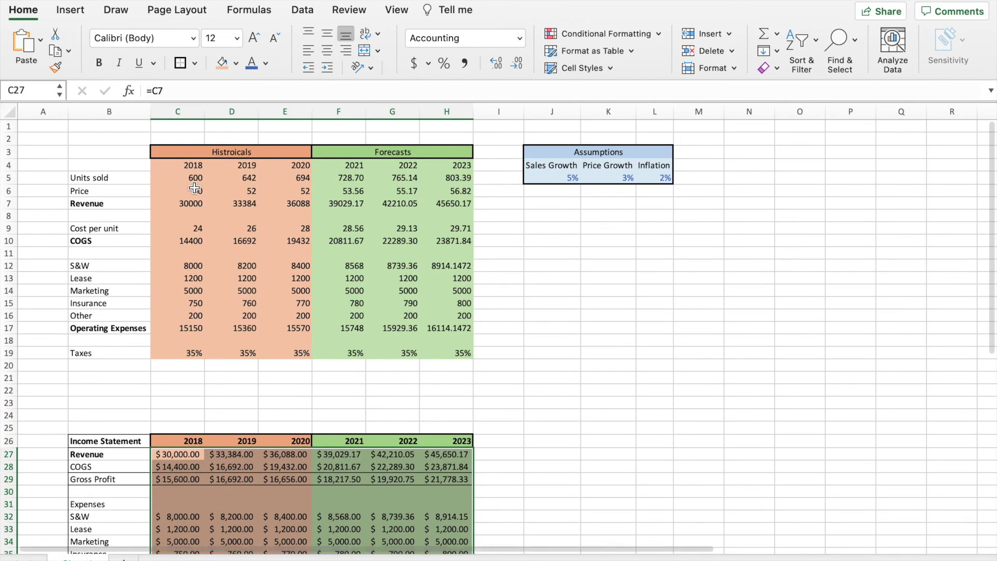
pyautogui.moveTo(195, 191); pyautogui.dragTo(455, 326)
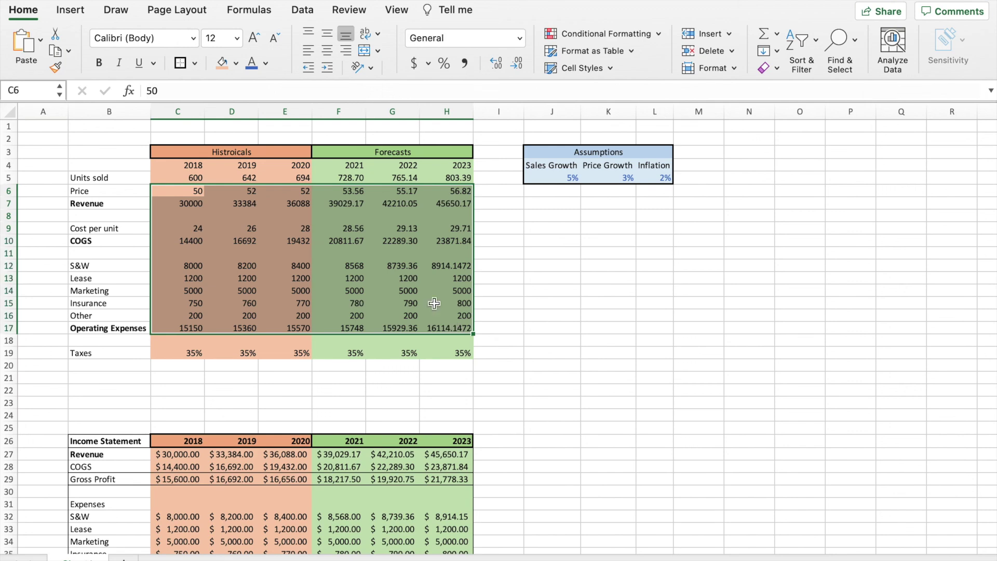
pyautogui.click(414, 63)
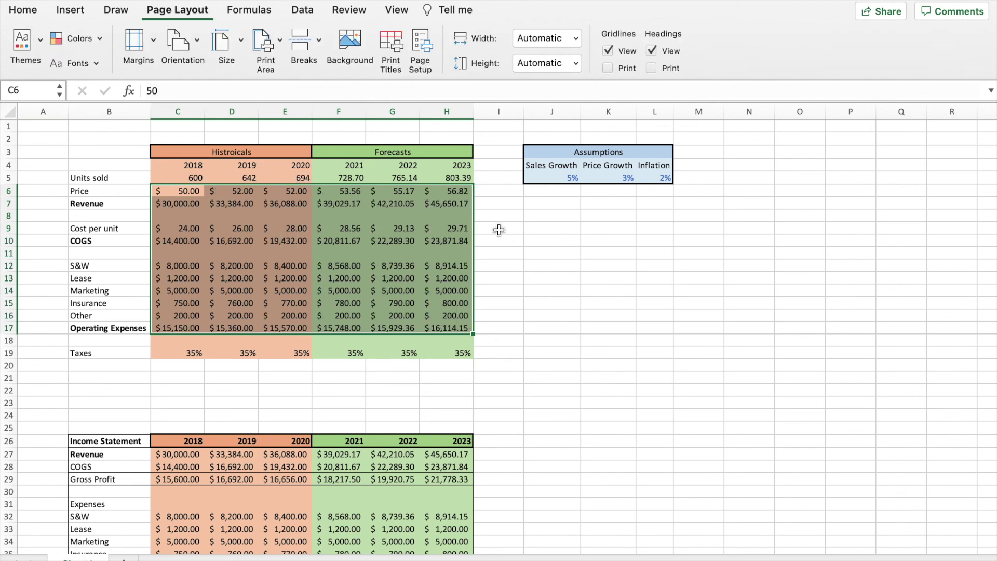
# Try the Retrospect theme on the workbook.
pyautogui.click(499, 228)
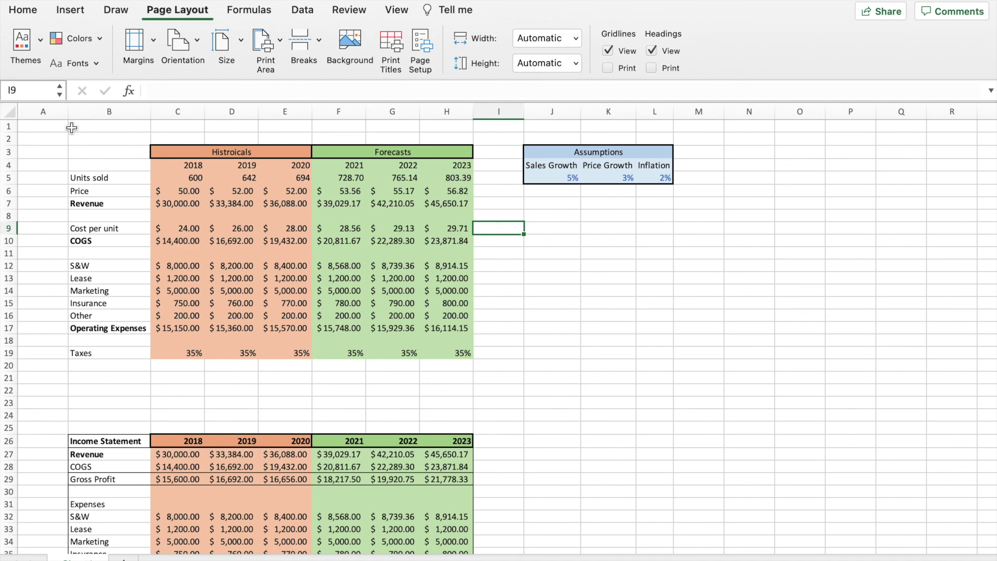
pyautogui.click(37, 49)
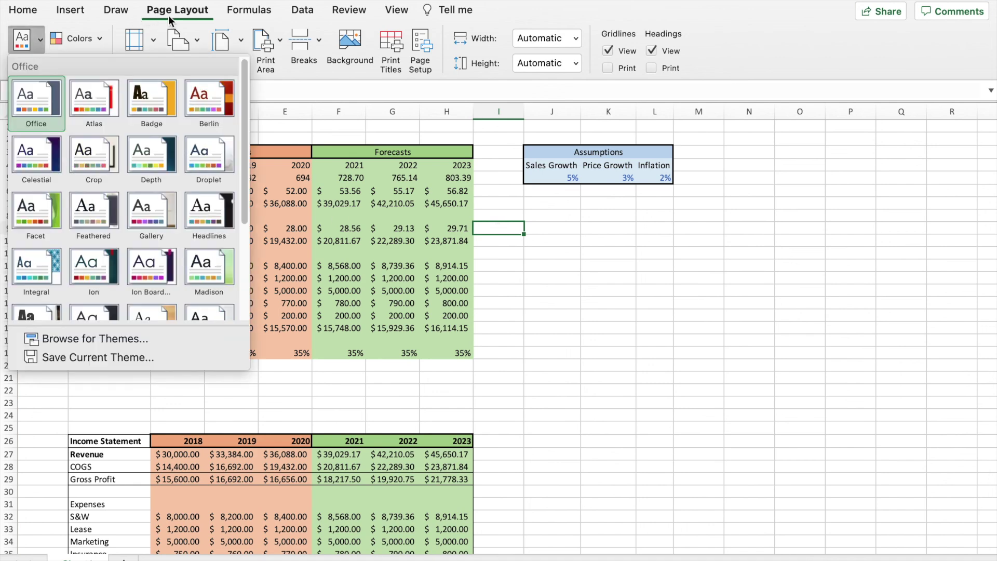
pyautogui.scroll(-3, 179, 240)
pyautogui.scroll(-1, 179, 235)
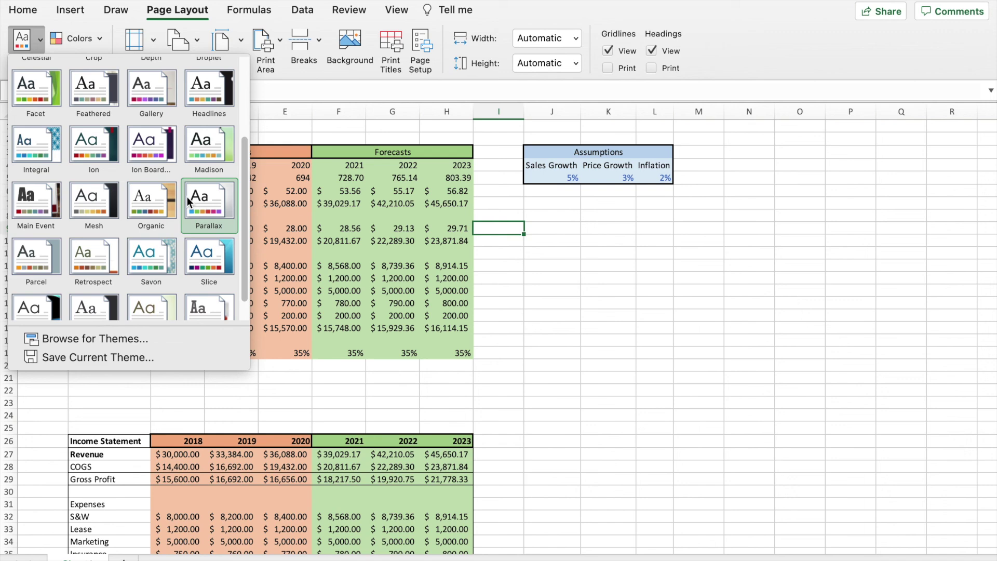
pyautogui.click(109, 254)
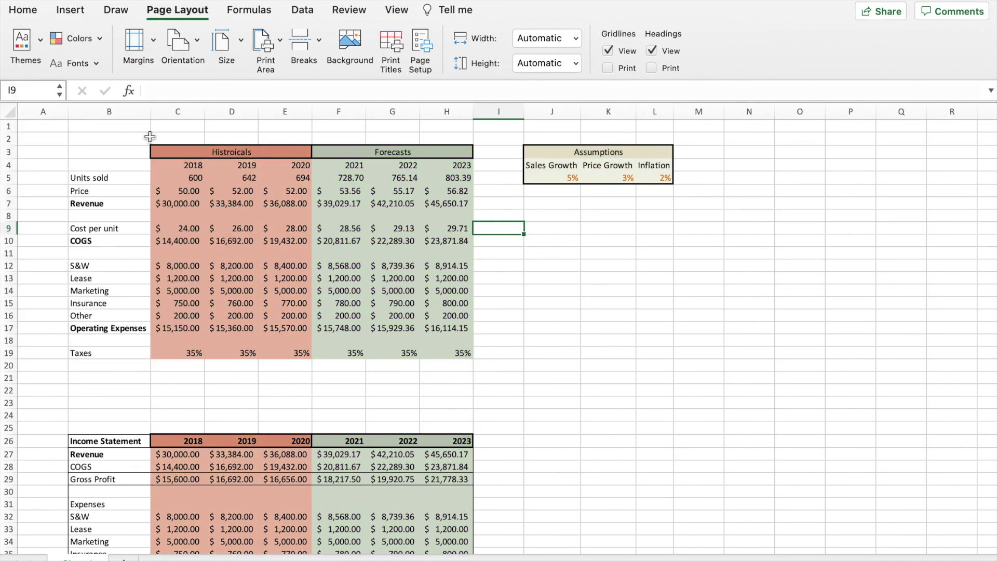
# Apply the Wisp theme to the workbook.
pyautogui.click(37, 49)
pyautogui.scroll(-2, 139, 234)
pyautogui.scroll(-3, 139, 234)
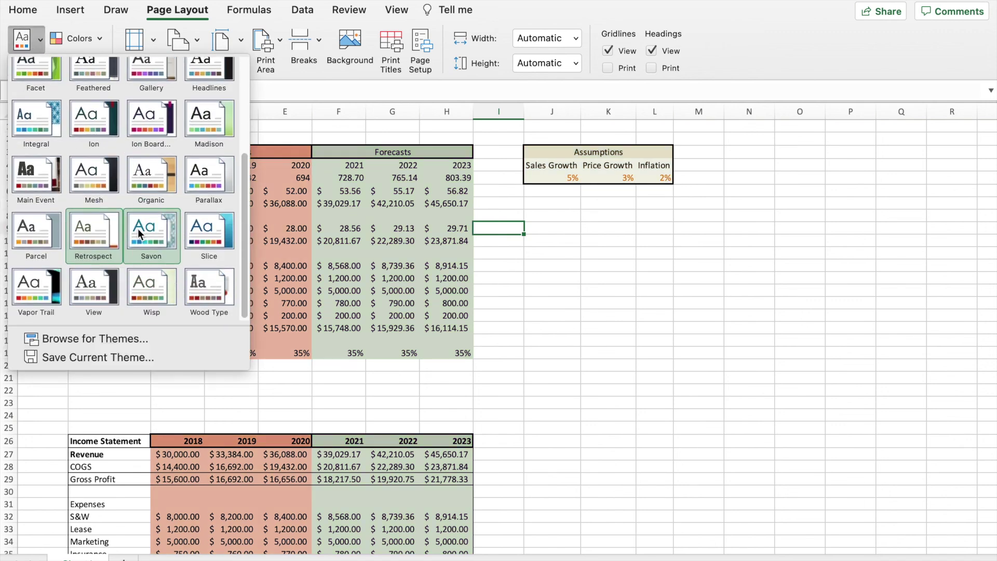
pyautogui.click(155, 282)
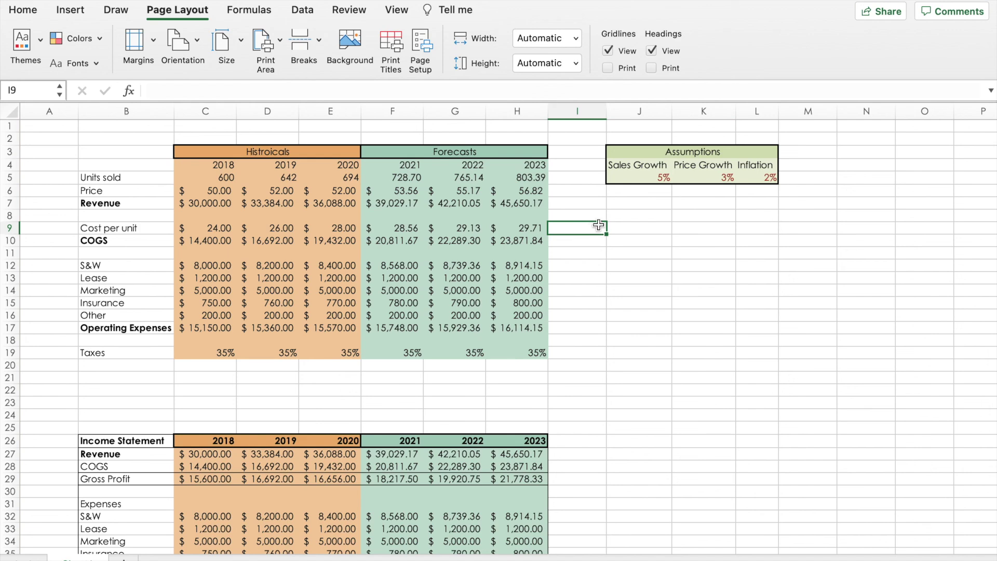
pyautogui.click(629, 232)
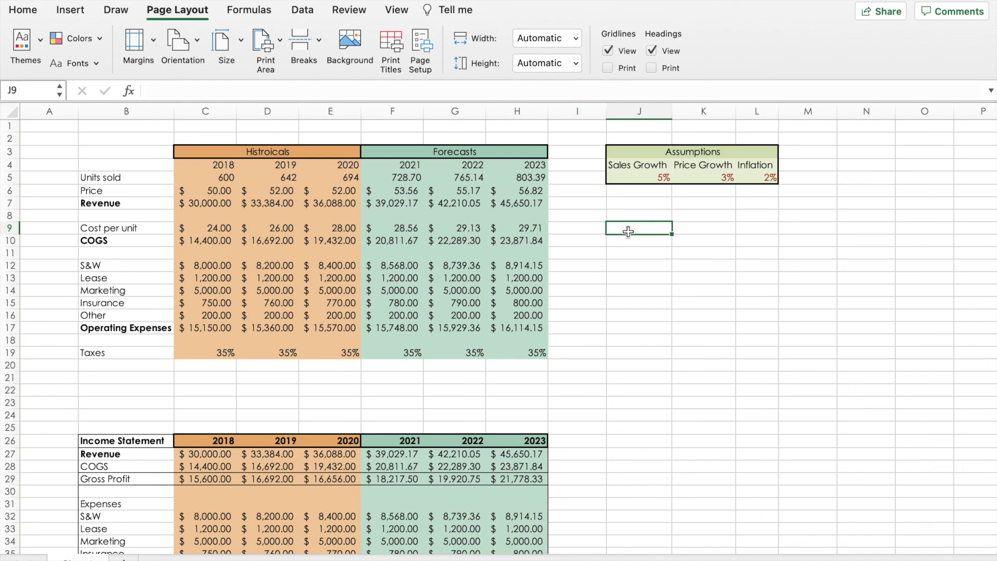